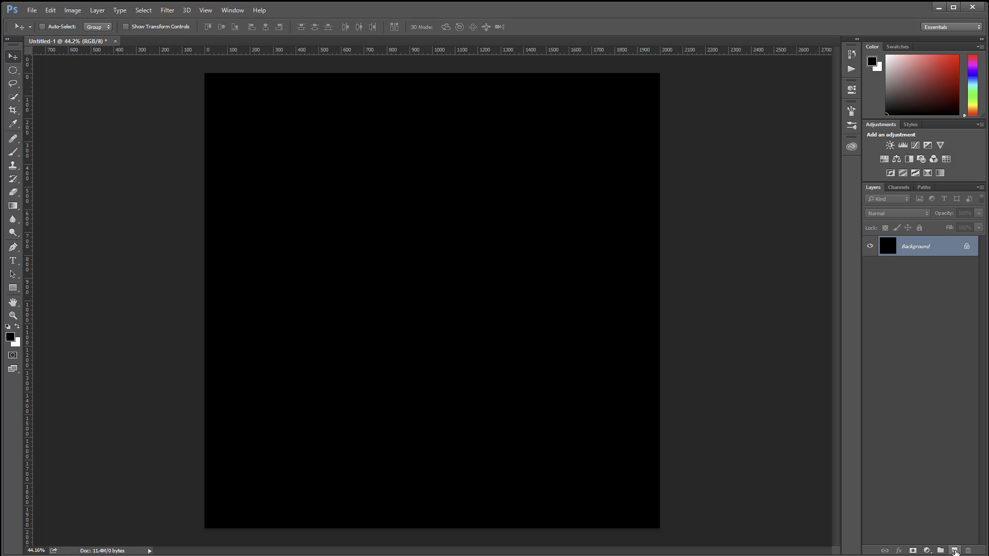
# Step: Create a new layer named BaseStars above the background and fill it with black
pyautogui.click(954, 551)
pyautogui.doubleClick(911, 247)
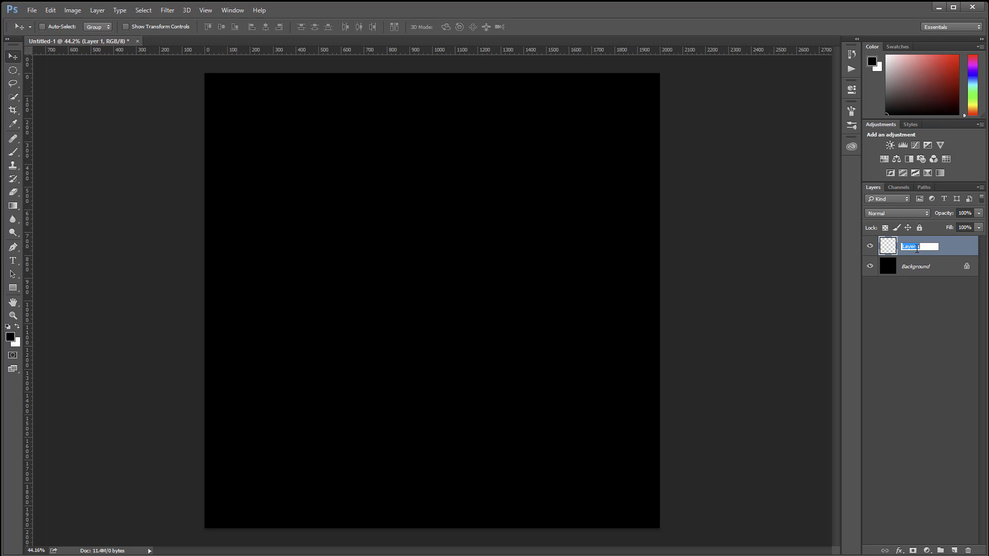
pyautogui.write('BaseStars')
pyautogui.press('Return')
pyautogui.hotkey('alt', 'BackSpace')
# Step: Add 20% monochromatic Gaussian noise to the BaseStars layer
pyautogui.click(167, 10)
pyautogui.moveTo(174, 153)
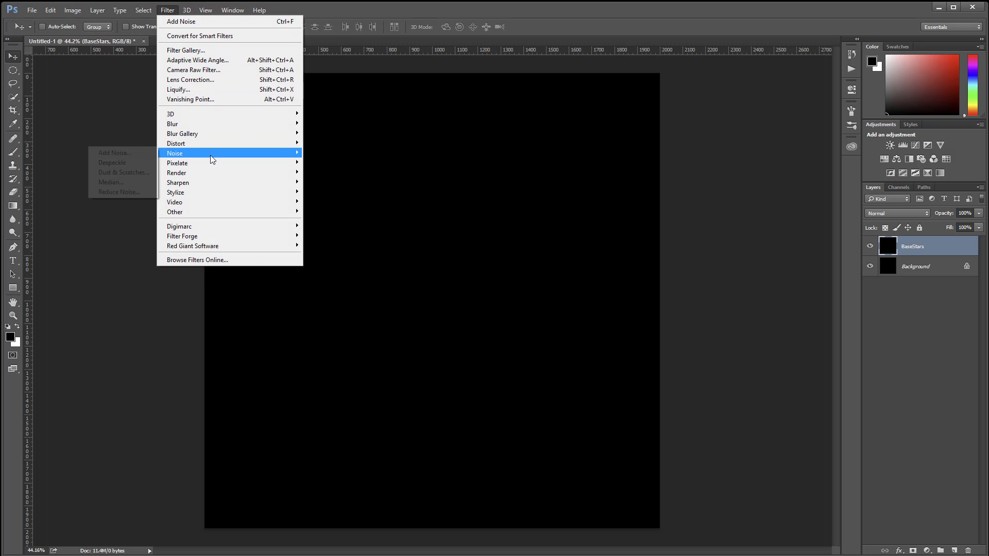
pyautogui.click(114, 153)
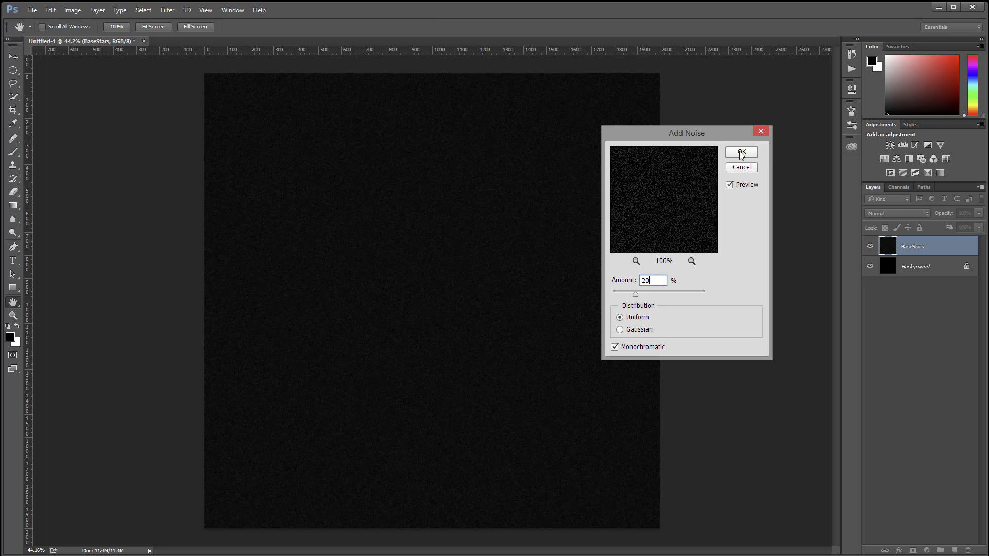
pyautogui.click(620, 330)
pyautogui.click(733, 154)
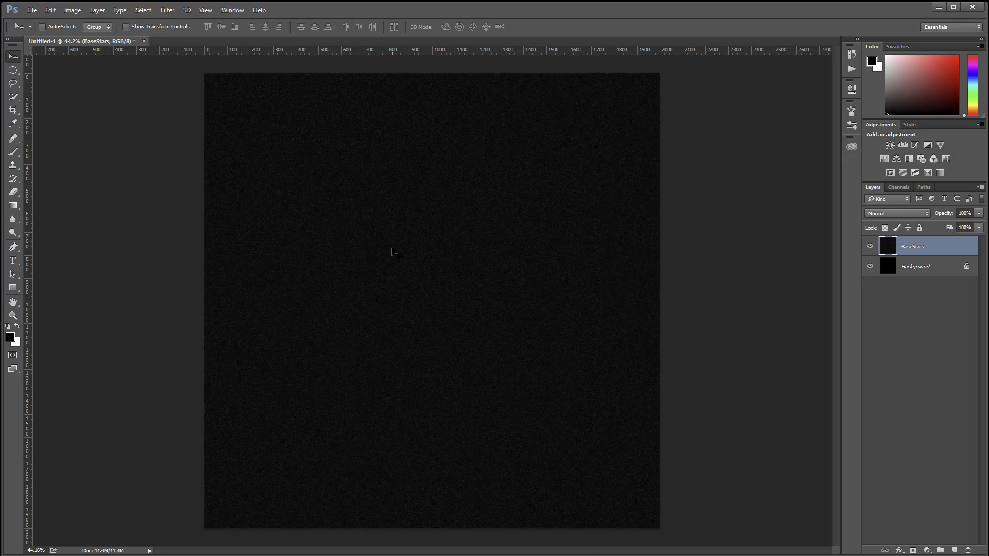
# Step: Adjust the BaseStars layer's Levels to input black 35, input white 76 and output white 216
pyautogui.scroll(4, 397, 253)
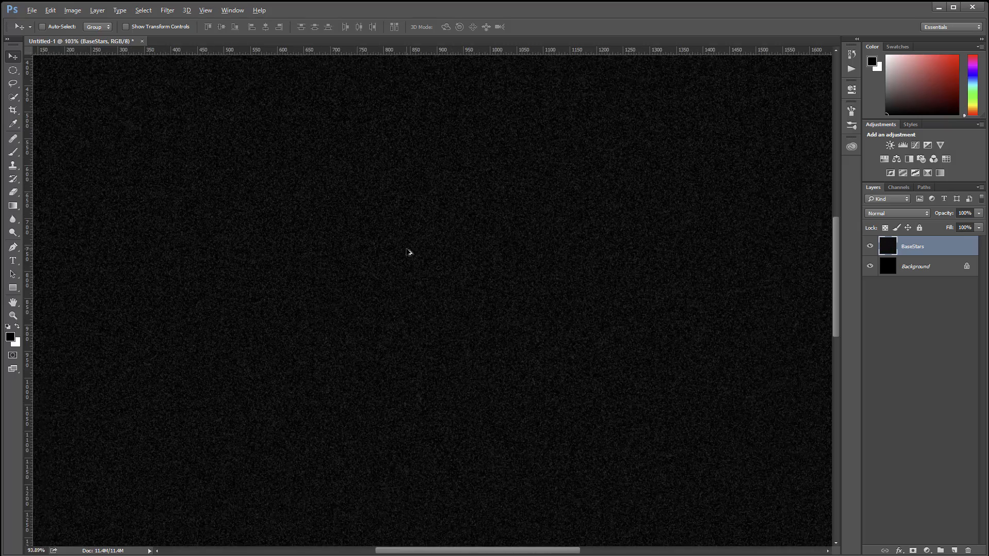
pyautogui.scroll(-2, 409, 252)
pyautogui.scroll(4, 409, 252)
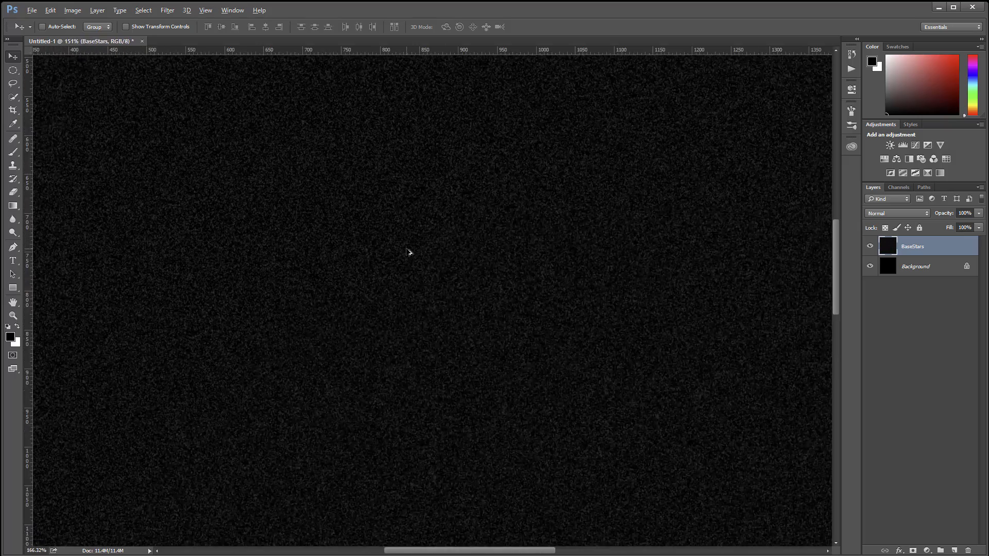
pyautogui.scroll(-3, 409, 253)
pyautogui.scroll(2, 409, 252)
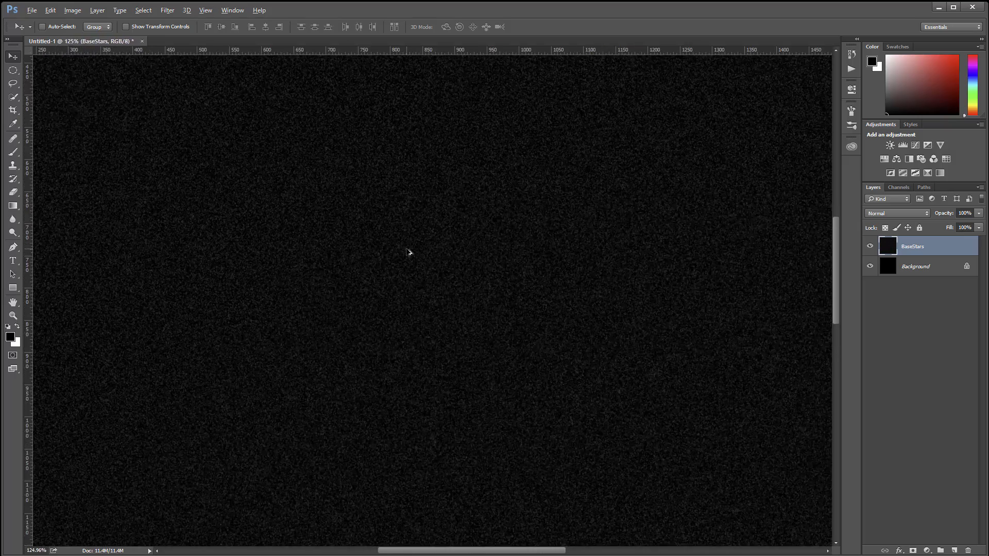
pyautogui.scroll(-3, 409, 253)
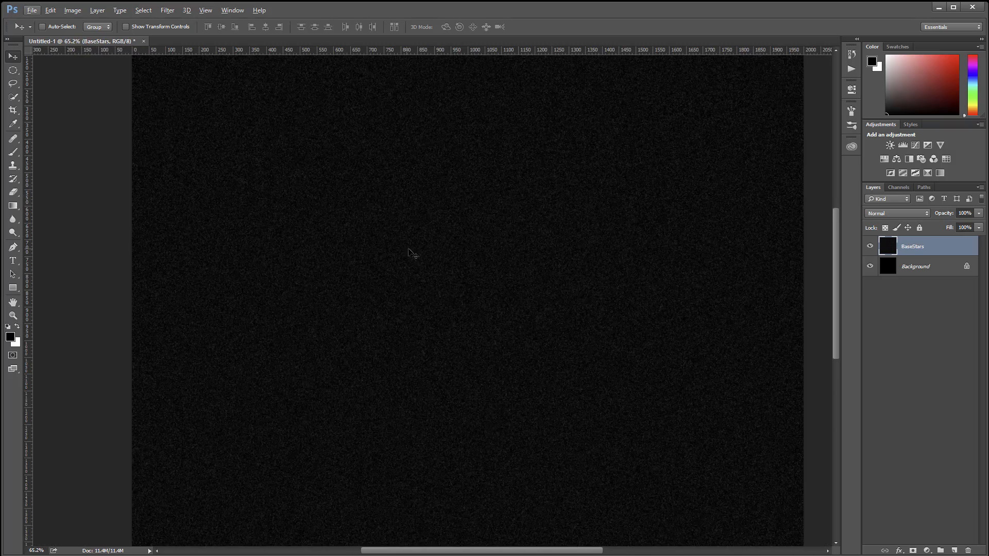
pyautogui.scroll(3, 555, 279)
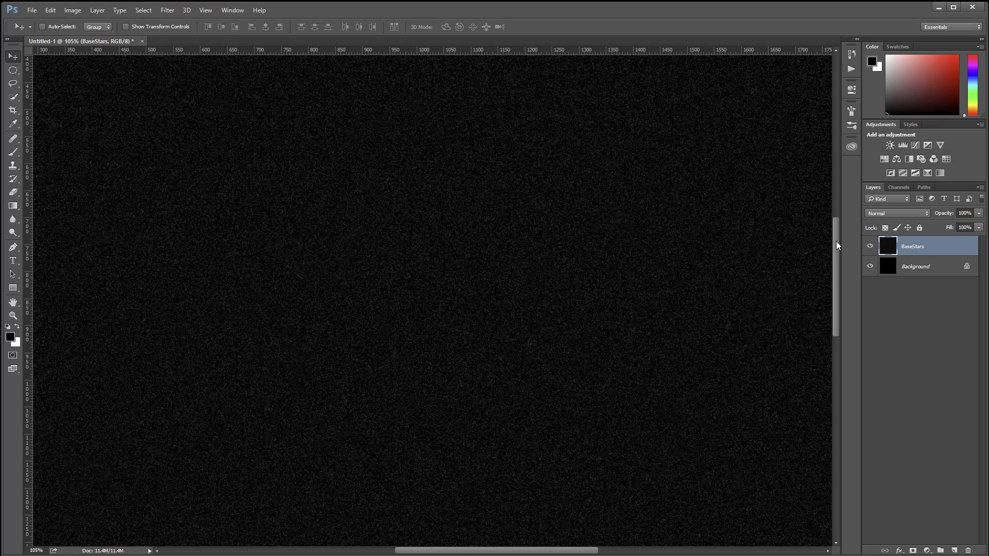
pyautogui.hotkey('ctrl', 'l')
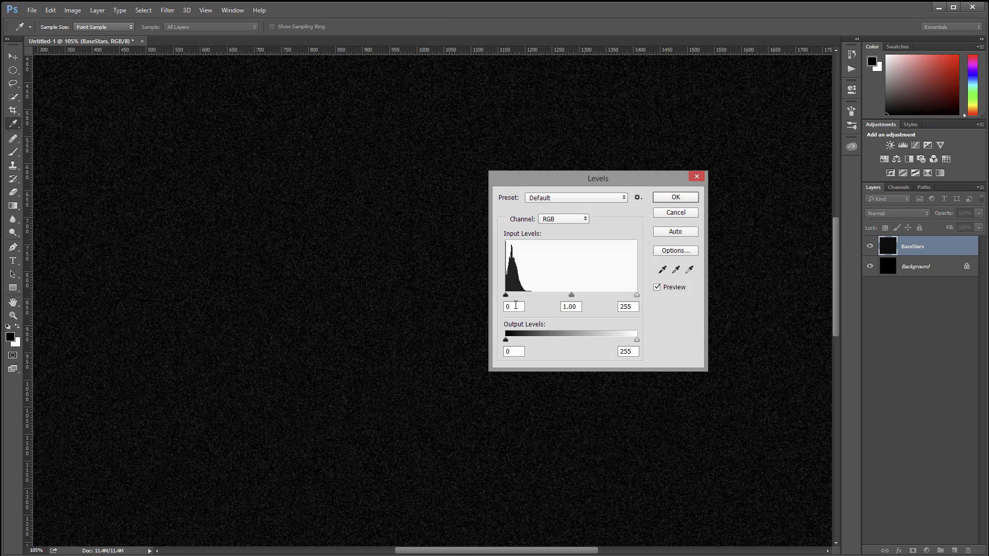
pyautogui.moveTo(506, 296); pyautogui.dragTo(516, 296)
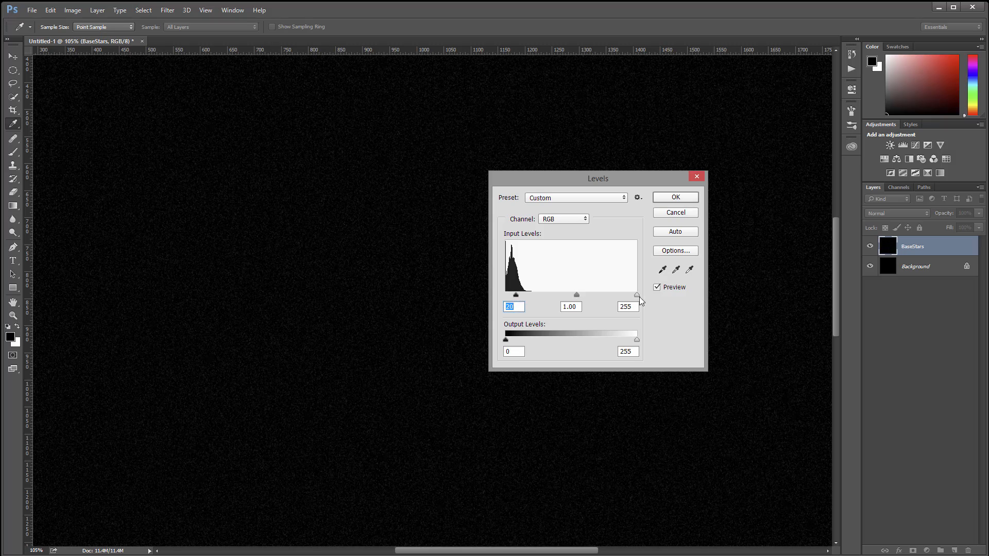
pyautogui.moveTo(637, 297); pyautogui.dragTo(523, 296)
pyautogui.click(524, 295)
pyautogui.moveTo(638, 340); pyautogui.dragTo(617, 340)
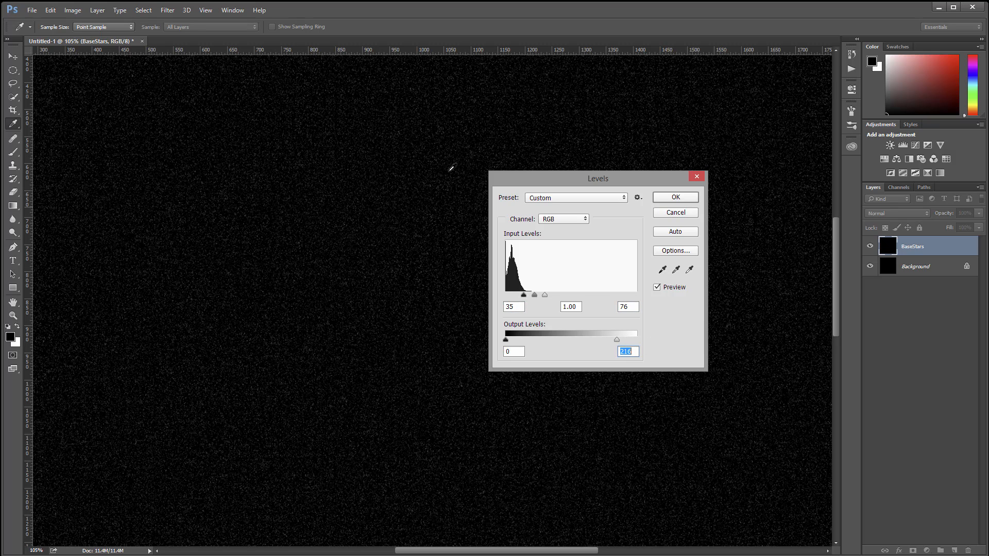
pyautogui.press('Return')
pyautogui.press('v')
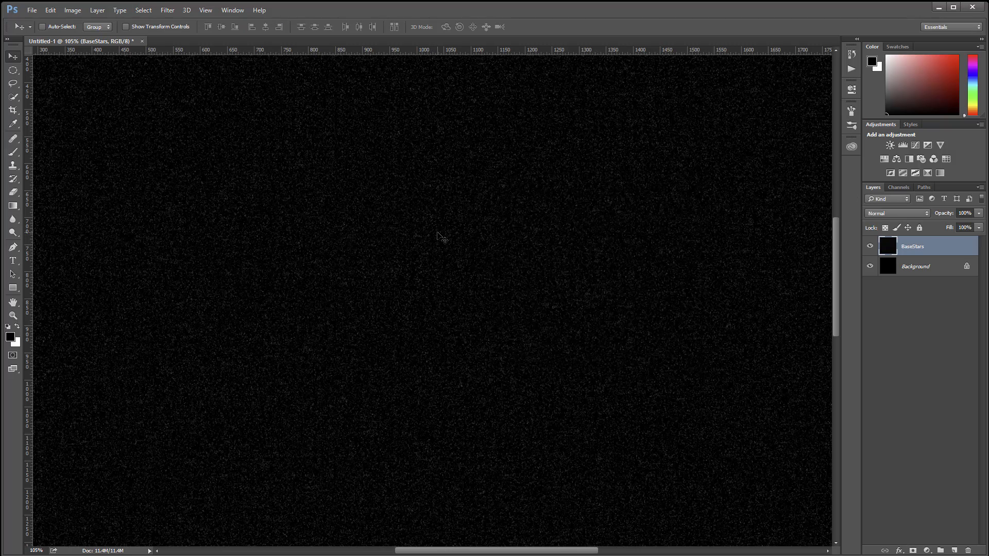
# Step: Raise the BaseStars layer's brightness to 82 with a Brightness/Contrast adjustment
pyautogui.hotkey('ctrl', '0')
pyautogui.scroll(2, 440, 235)
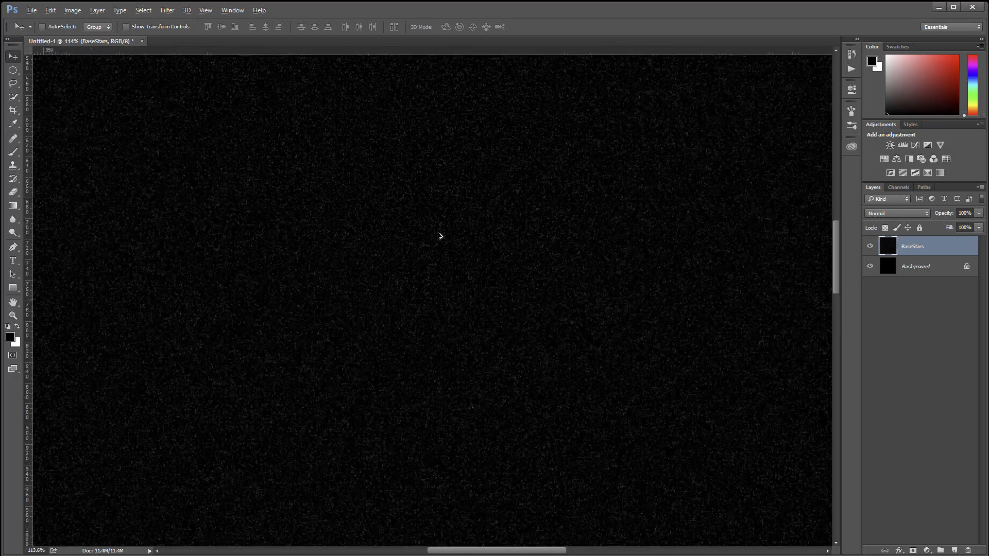
pyautogui.scroll(-4, 440, 235)
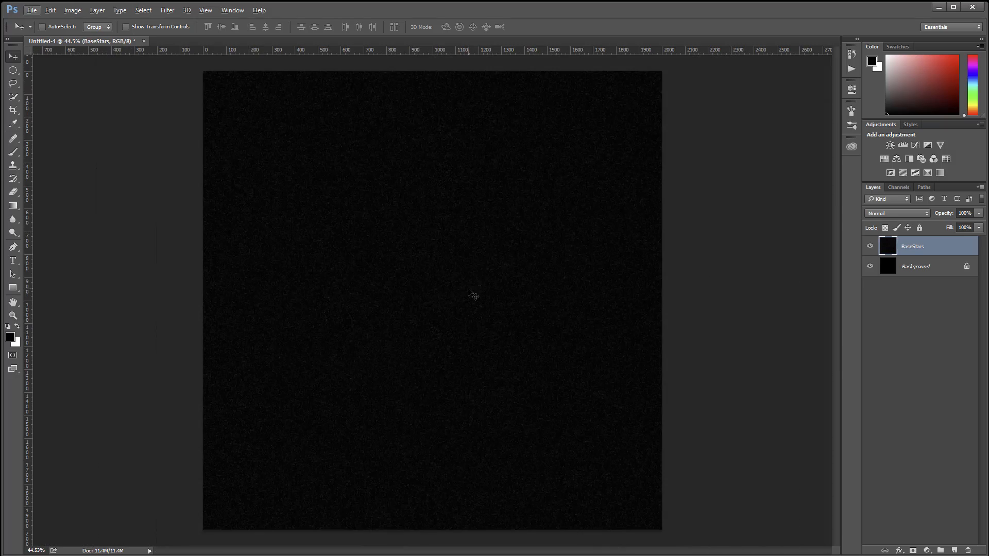
pyautogui.scroll(-4, 477, 280)
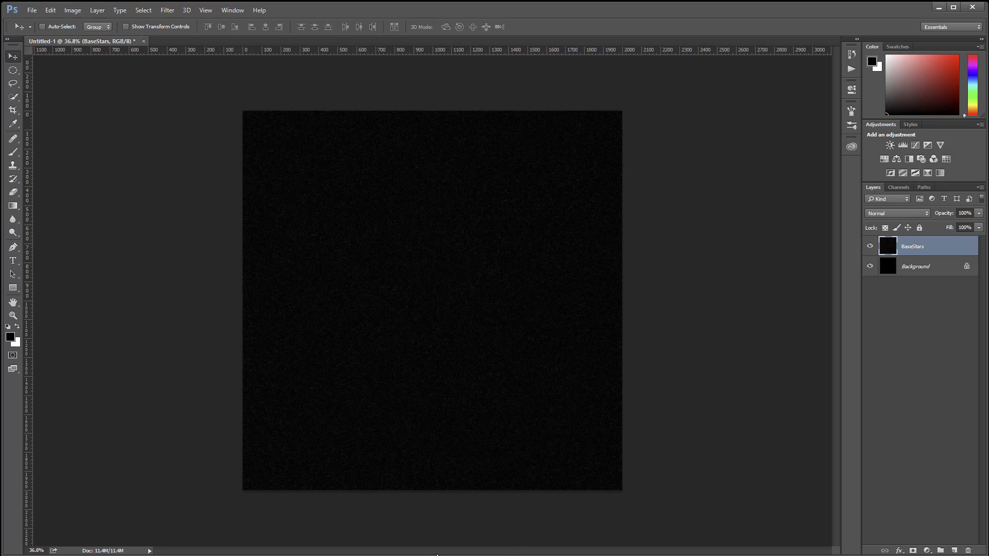
pyautogui.scroll(3, 404, 315)
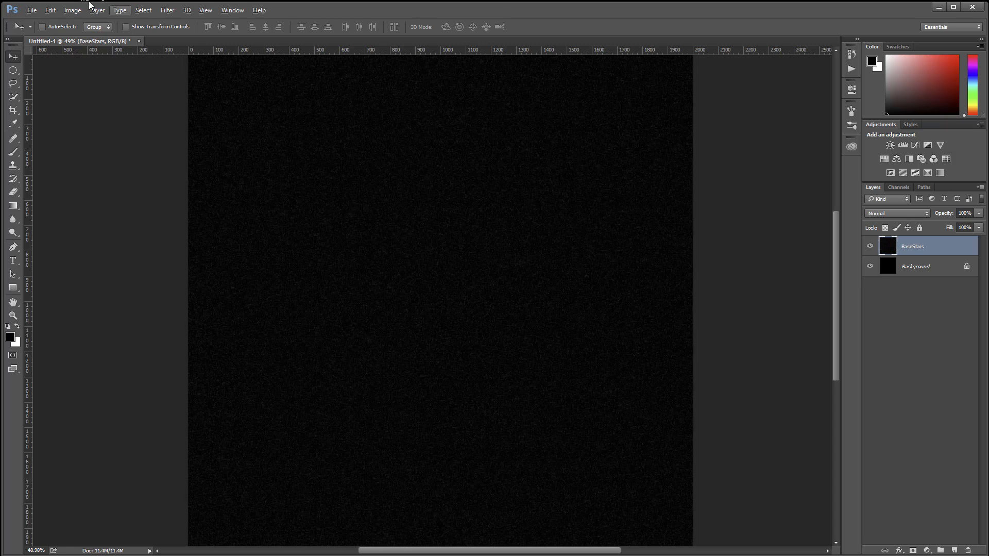
pyautogui.click(72, 10)
pyautogui.moveTo(89, 39)
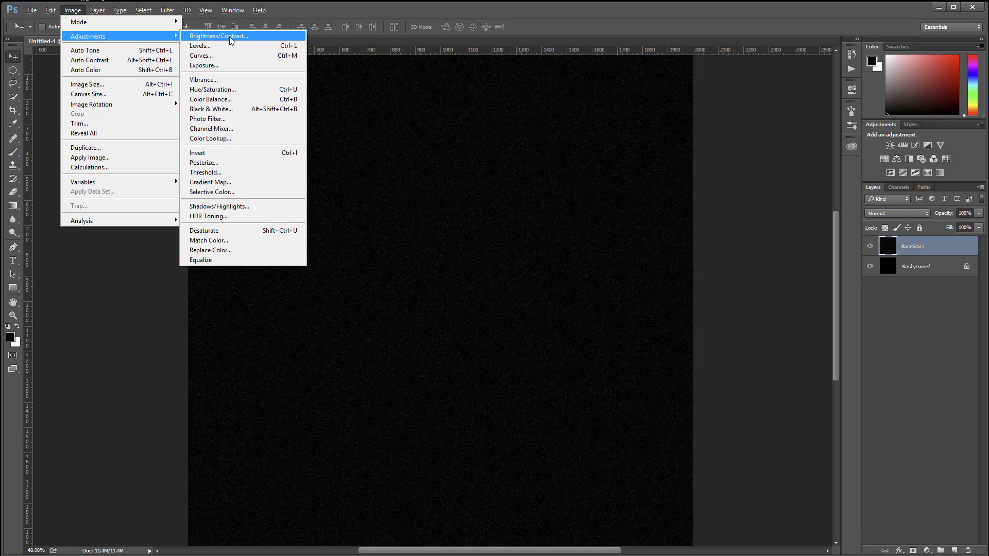
pyautogui.click(216, 37)
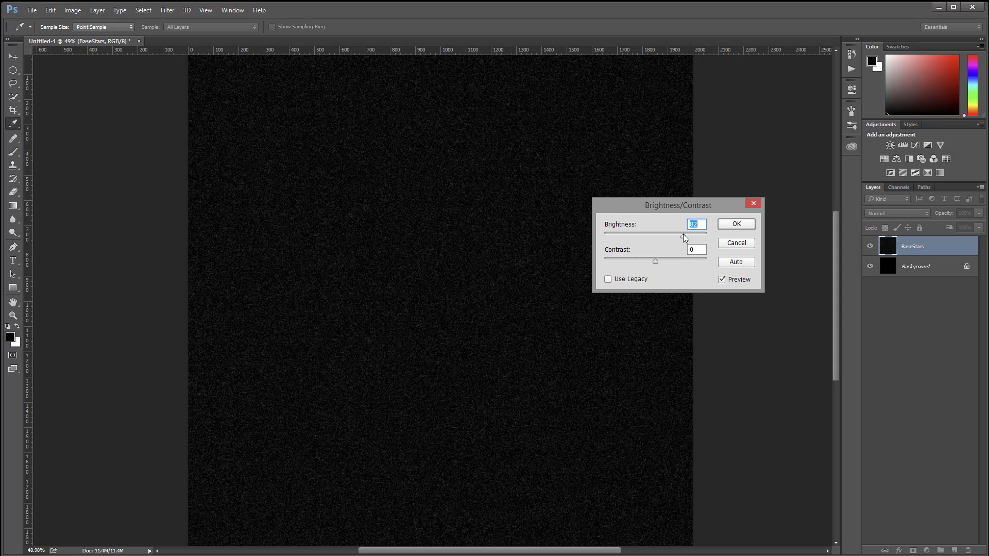
pyautogui.click(736, 224)
pyautogui.press('v')
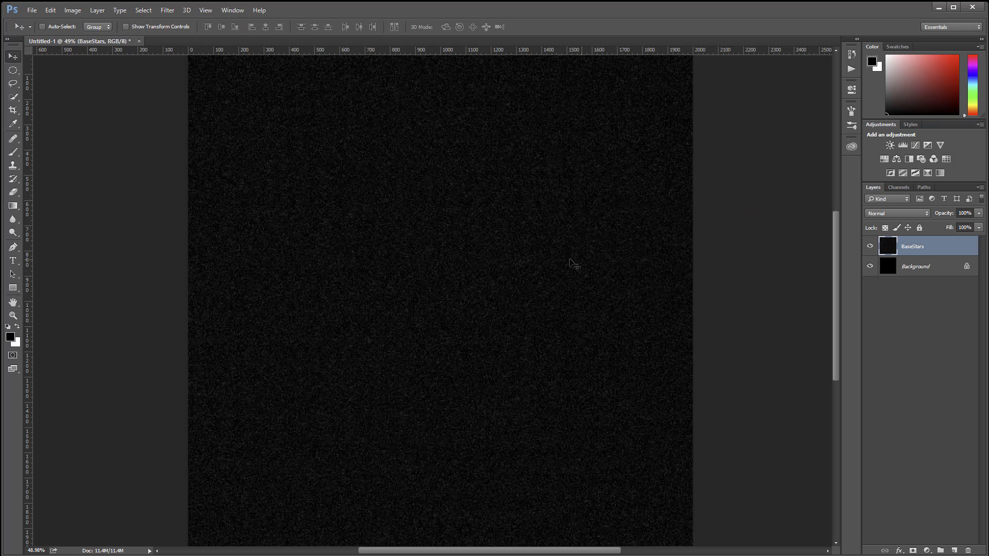
# Step: Duplicate the BaseStars layer and name the copy Stars 1
pyautogui.keyDown('alt'); pyautogui.scroll(-1, 526, 259); pyautogui.keyUp('alt')
pyautogui.press('alt')
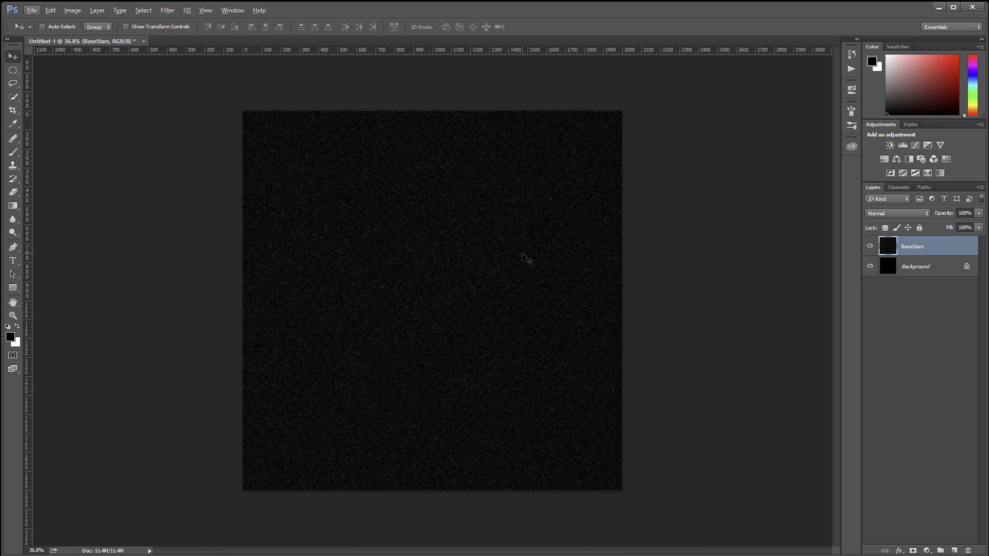
pyautogui.hotkey('ctrl', 'j')
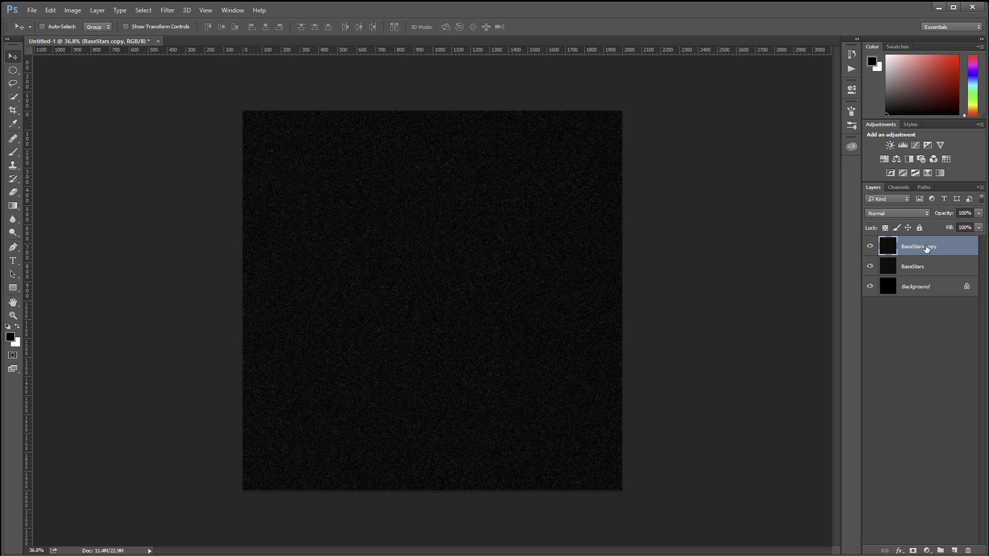
pyautogui.doubleClick(922, 247)
pyautogui.write('Stars 1')
pyautogui.press('Return')
# Step: Scale the Stars 1 layer to 200% in width and height with Free Transform
pyautogui.hotkey('ctrl', 't')
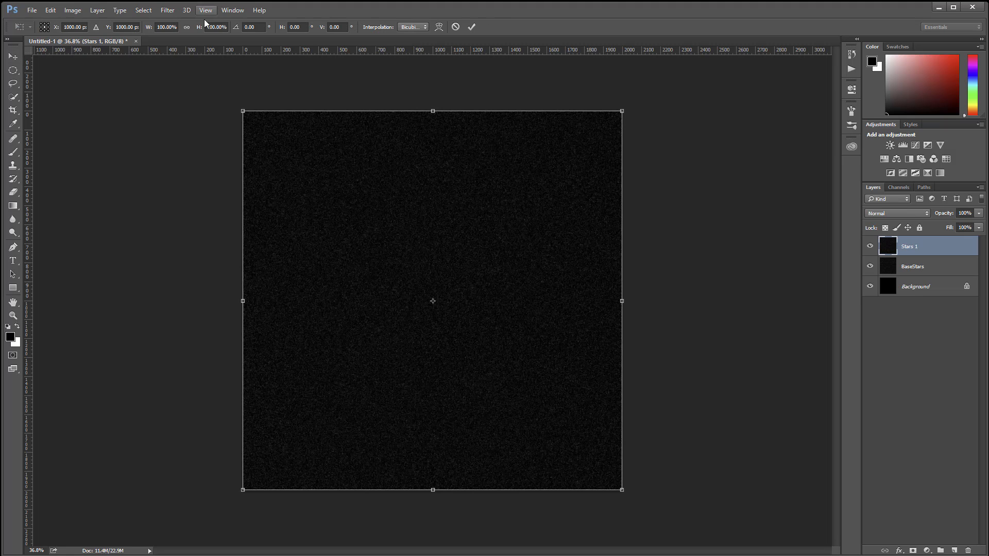
pyautogui.click(161, 27)
pyautogui.write('2')
pyautogui.press('Return')
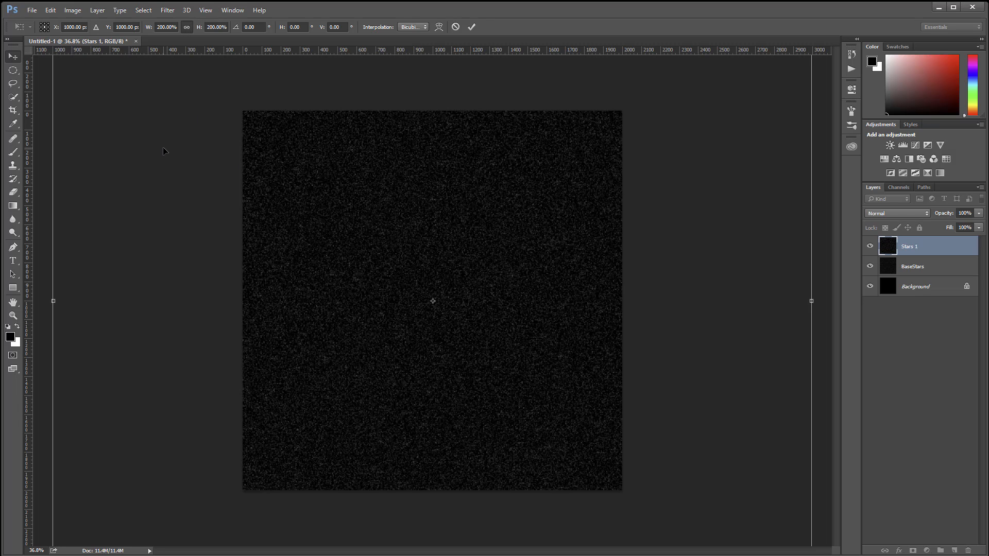
pyautogui.press('Return')
# Step: Crop the image to the existing canvas bounds, deleting the parts of Stars 1 that extend beyond them
pyautogui.click(12, 110)
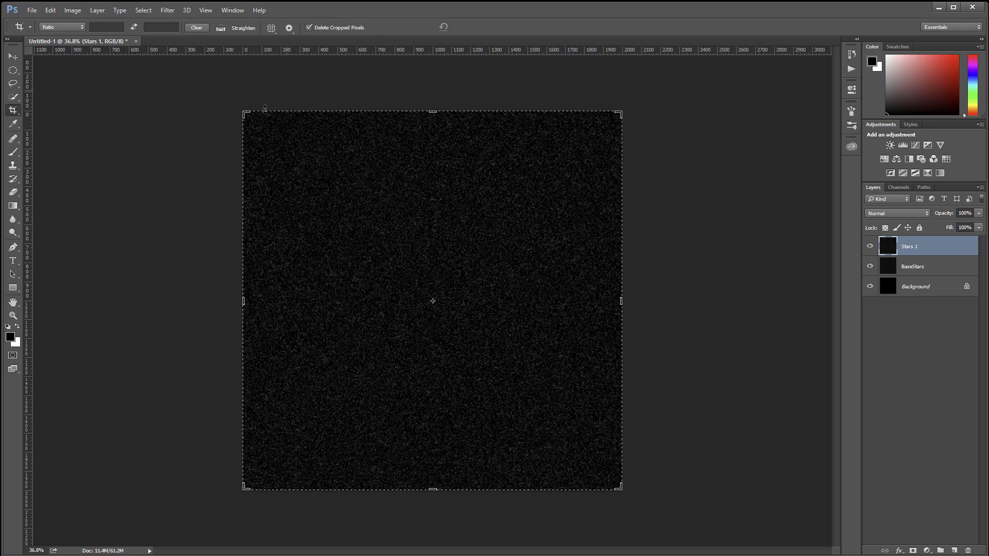
pyautogui.click(102, 138)
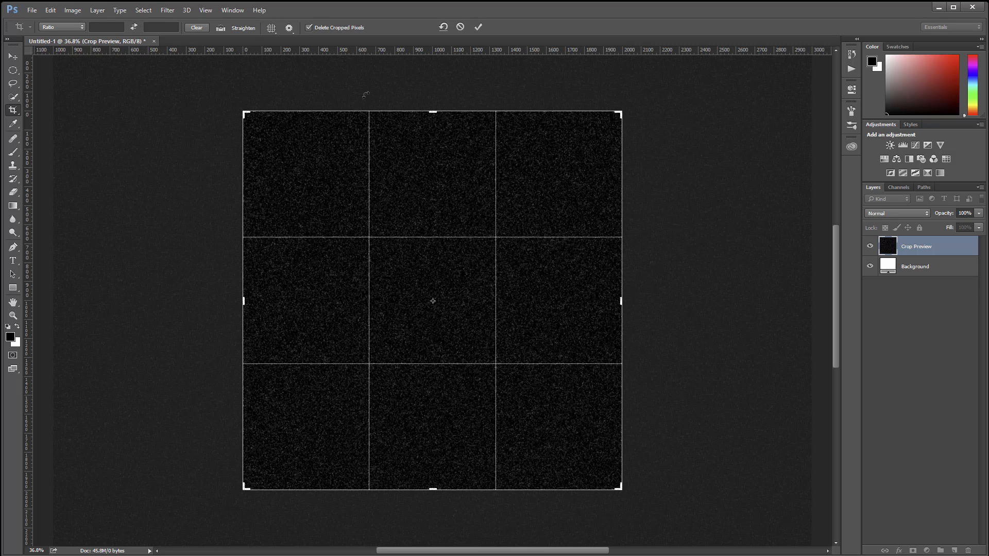
pyautogui.press('Return')
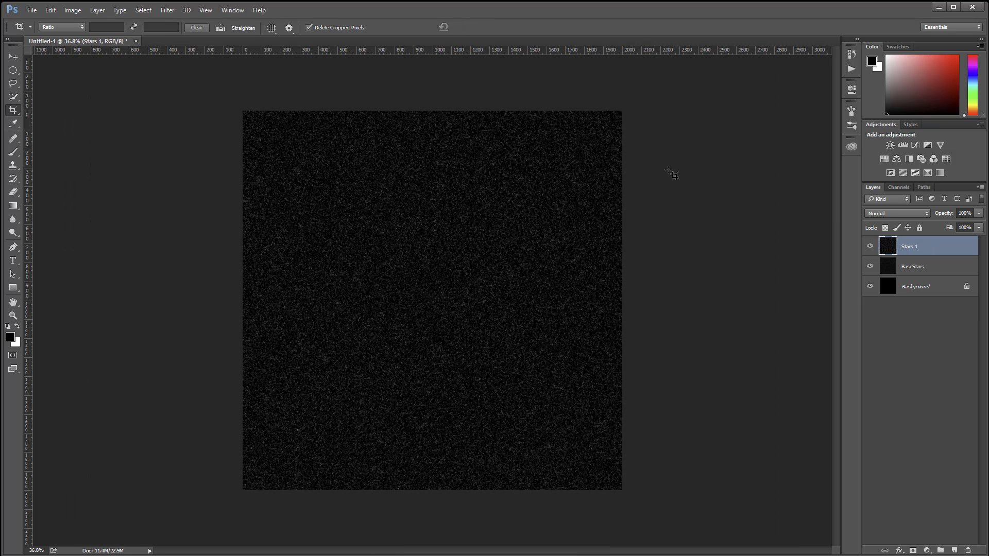
pyautogui.click(13, 55)
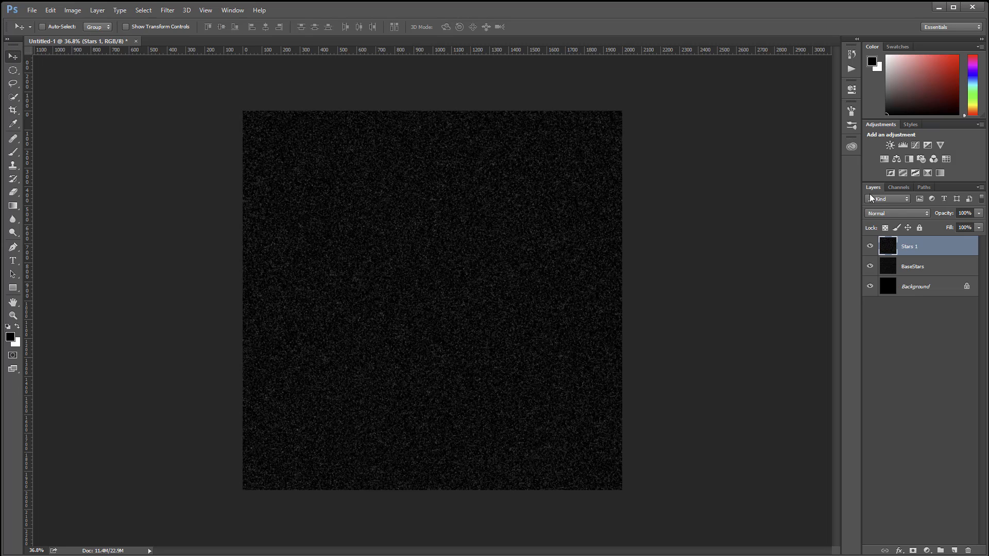
# Step: Duplicate the Stars 1 layer and name the copy Stars 2, discarding any surplus copy
pyautogui.hotkey('ctrl', 'j')
pyautogui.doubleClick(916, 246)
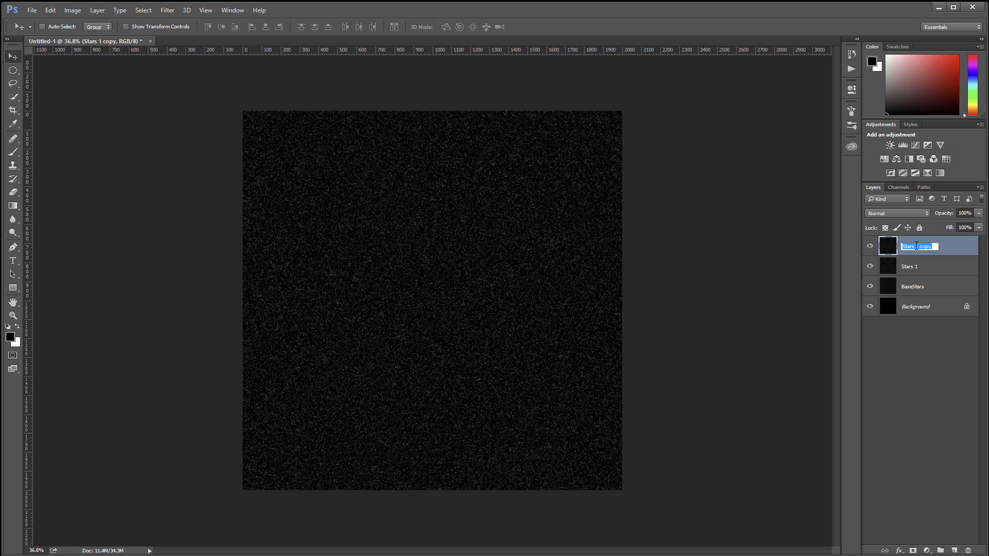
pyautogui.moveTo(916, 246); pyautogui.dragTo(979, 247)
pyautogui.write('2')
pyautogui.press('Return')
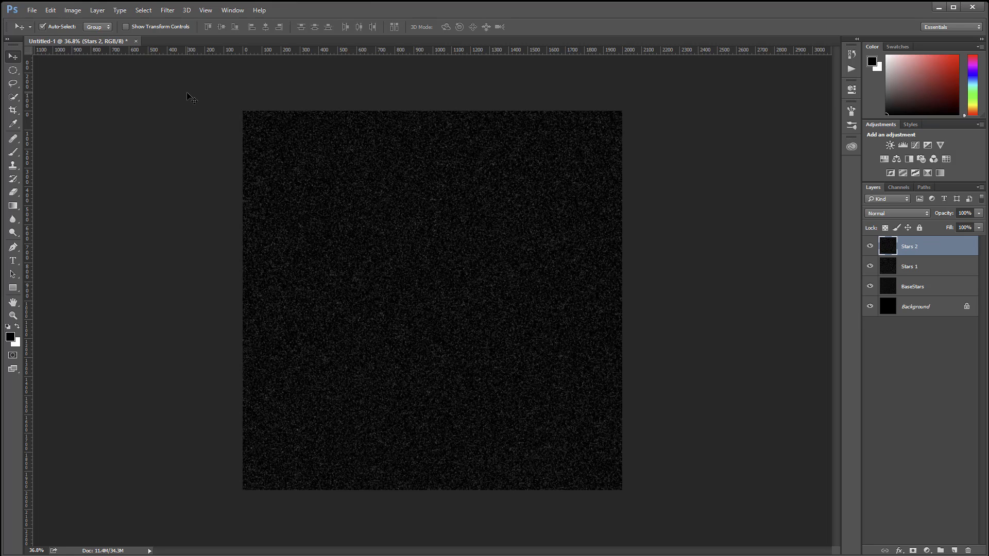
pyautogui.hotkey('ctrl', 'j')
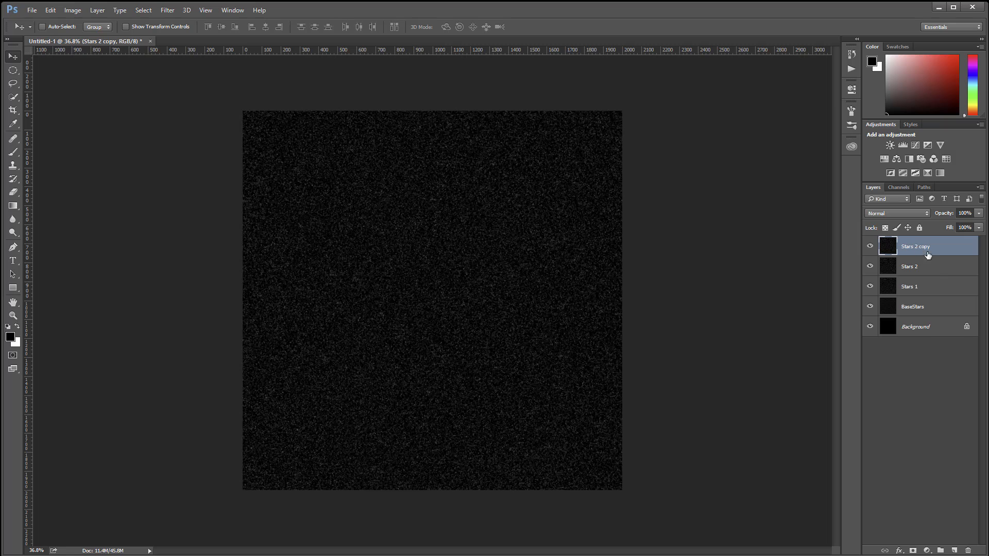
pyautogui.press('Delete')
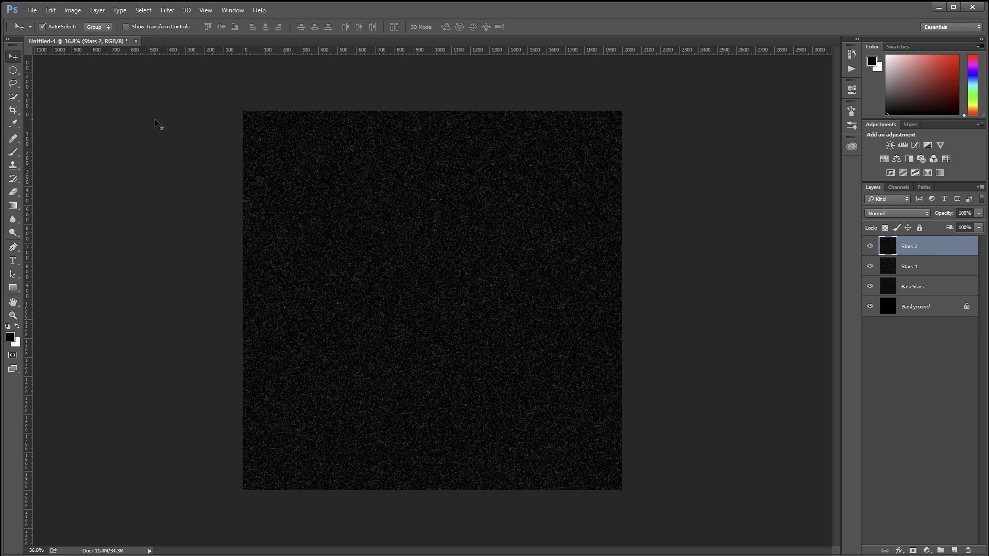
# Step: Scale the Stars 2 layer to 200% in both directions with Free Transform
pyautogui.hotkey('ctrl', 't')
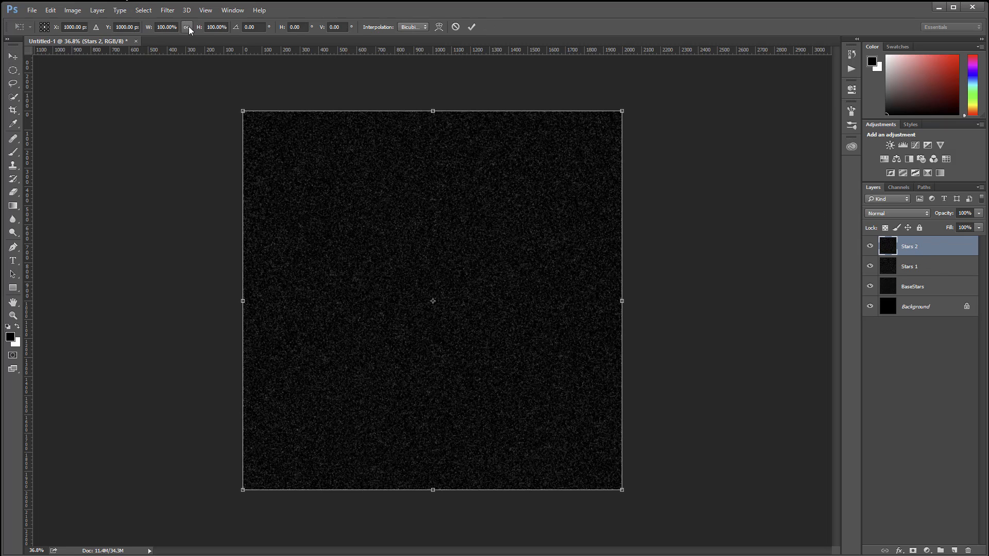
pyautogui.click(160, 28)
pyautogui.press('BackSpace')
pyautogui.write('2')
pyautogui.press('Return')
pyautogui.press('Return')
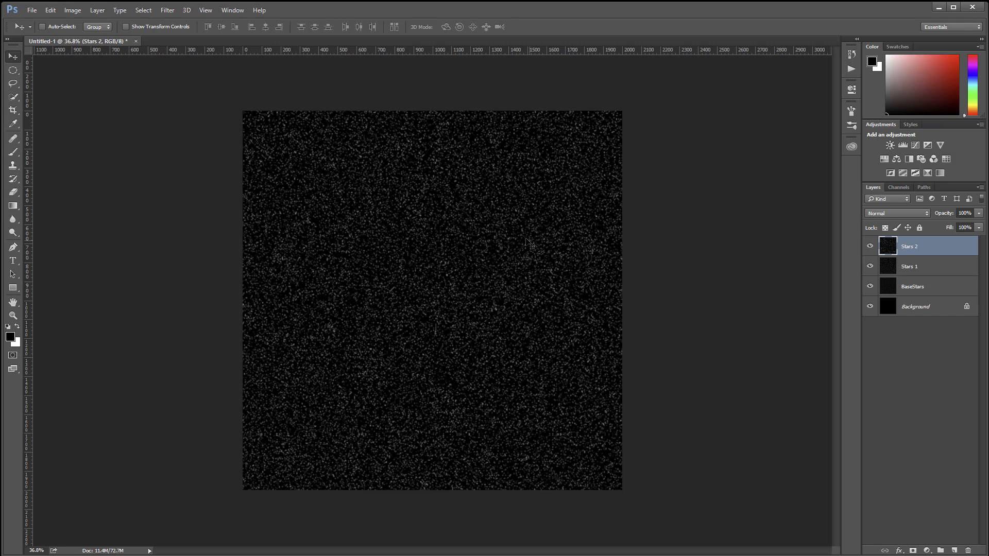
# Step: Crop the image to the existing canvas bounds, deleting the parts of Stars 2 that extend beyond them
pyautogui.click(13, 110)
pyautogui.press('Return')
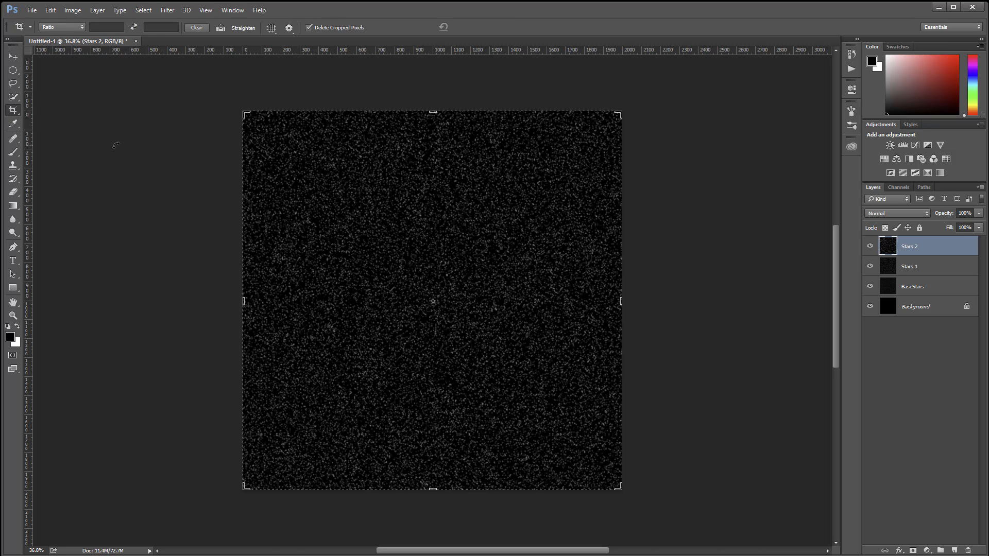
pyautogui.click(16, 56)
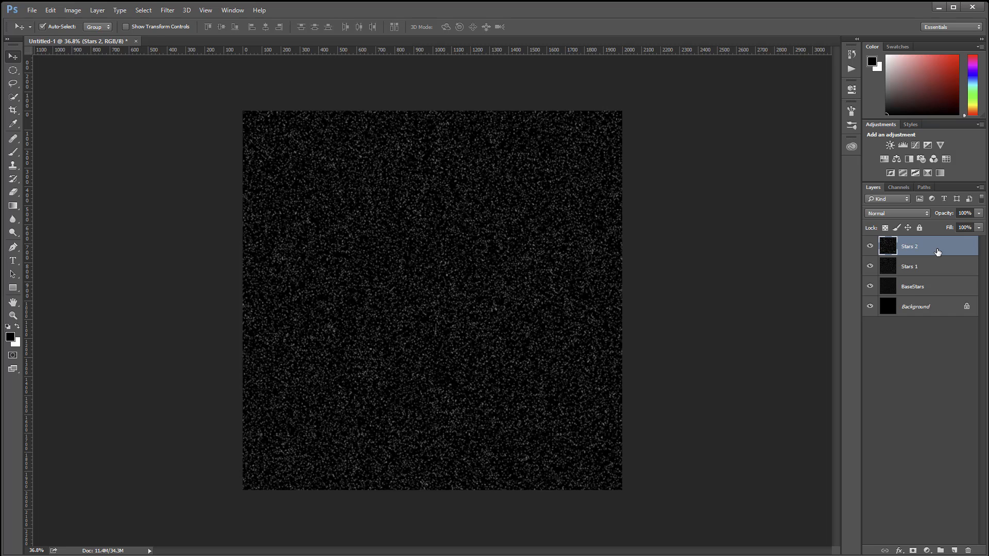
# Step: Duplicate the Stars 2 layer and name the copy Stars 3
pyautogui.hotkey('ctrl', 'j')
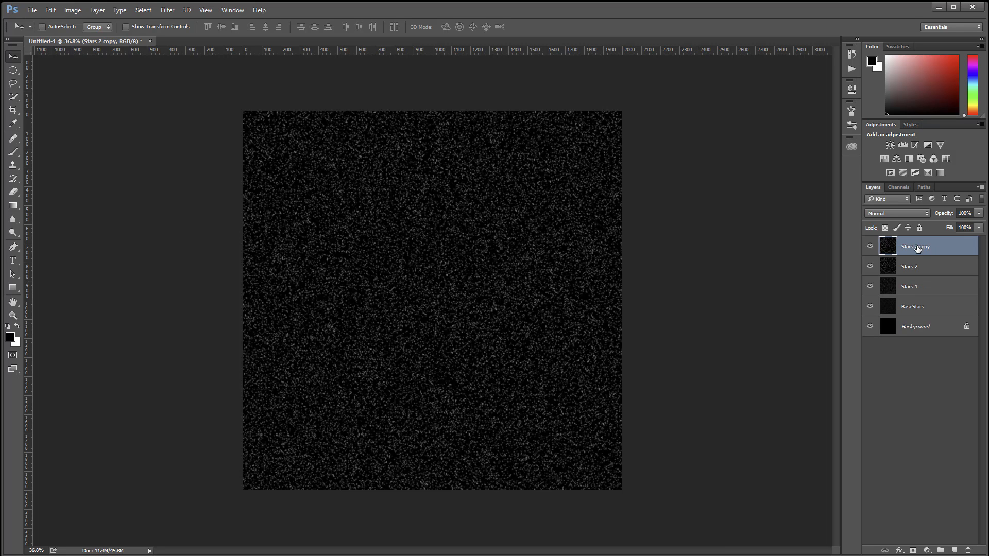
pyautogui.doubleClick(917, 248)
pyautogui.moveTo(916, 248); pyautogui.dragTo(950, 249)
pyautogui.write('3')
pyautogui.press('Return')
# Step: Scale the Stars 3 layer to 200% in width and height with Free Transform, and crop away its parts beyond the canvas
pyautogui.hotkey('ctrl', 't')
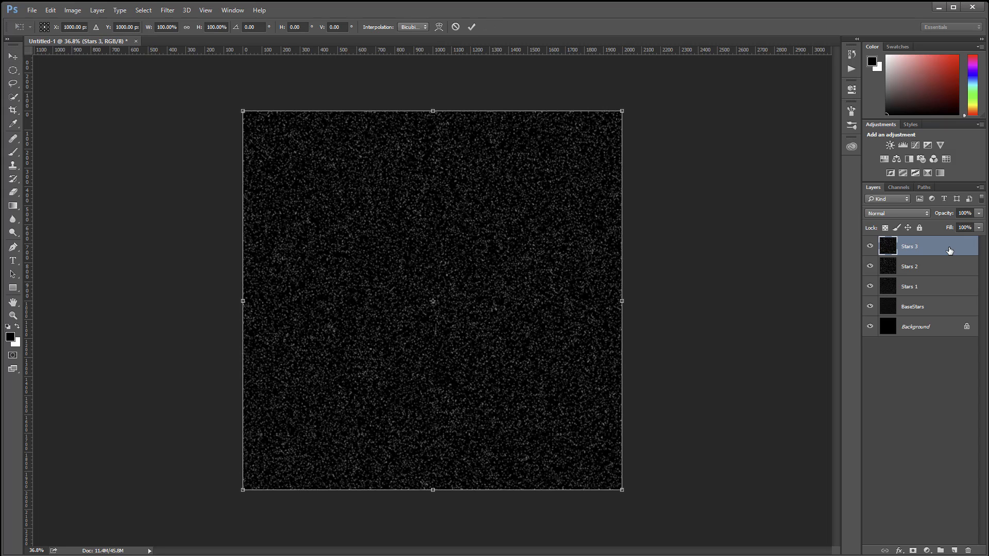
pyautogui.click(163, 27)
pyautogui.write('20')
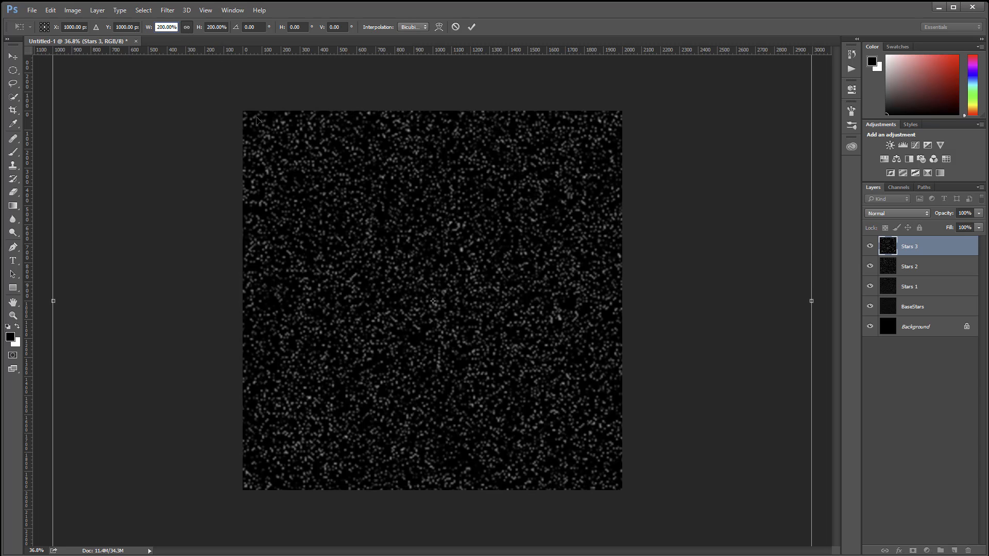
pyautogui.press('Return')
pyautogui.press('Return')
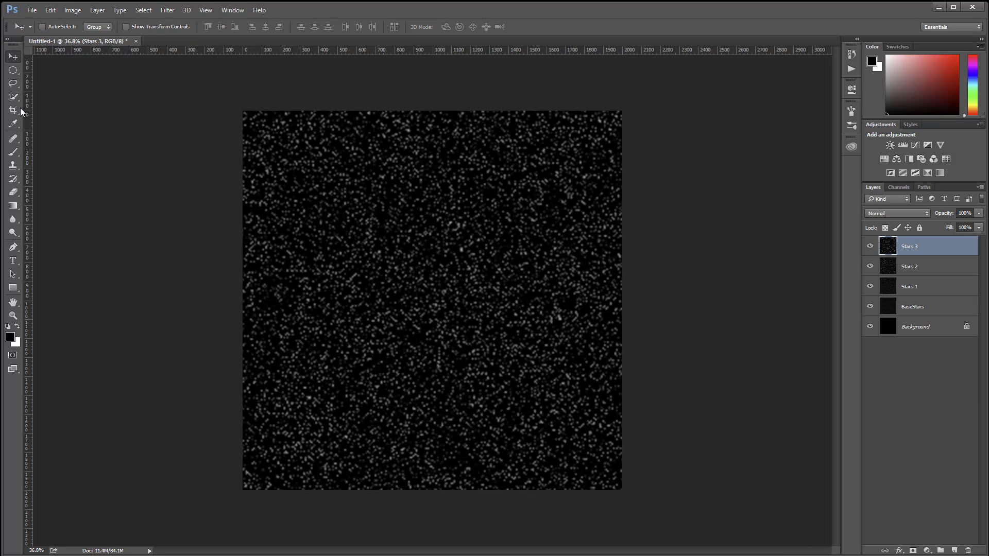
pyautogui.click(19, 111)
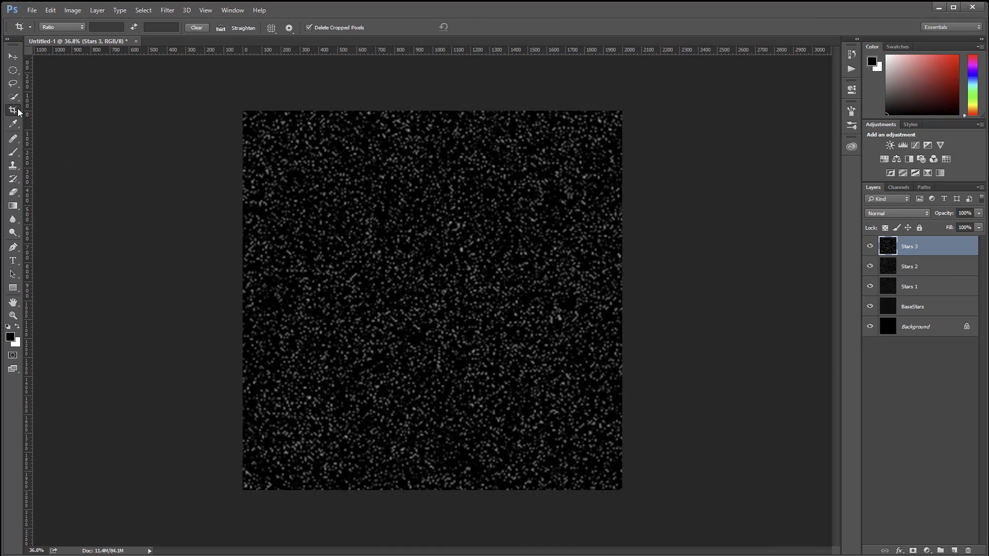
pyautogui.click(13, 55)
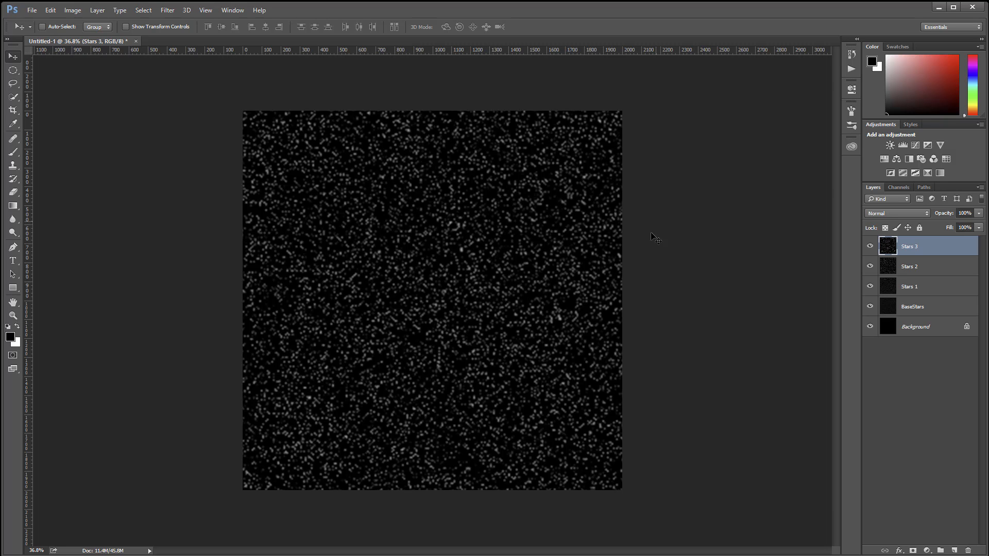
# Step: Compare the star layers by hiding Stars 1, 2 and 3 and showing them again one by one, leaving Stars 3 hidden
pyautogui.click(871, 246)
pyautogui.click(870, 266)
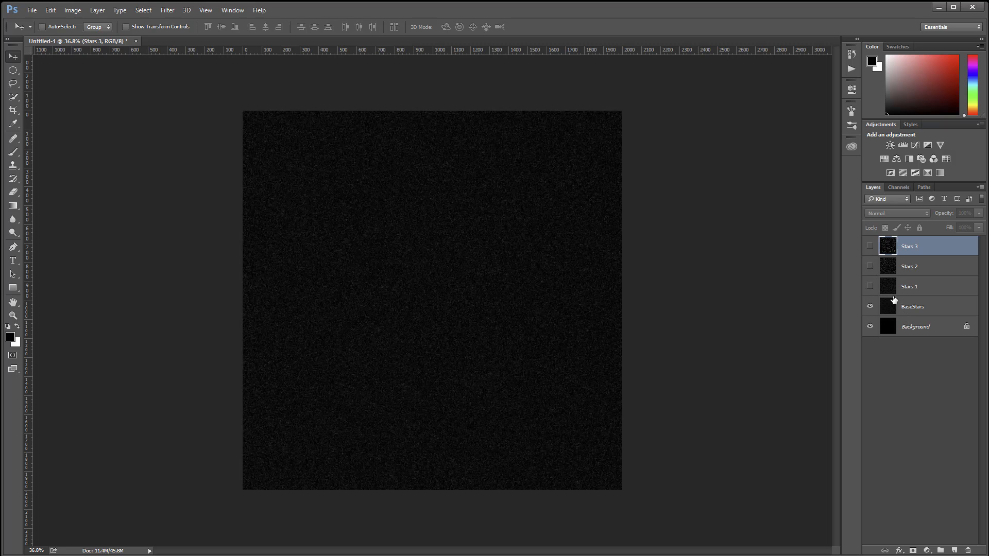
pyautogui.click(870, 287)
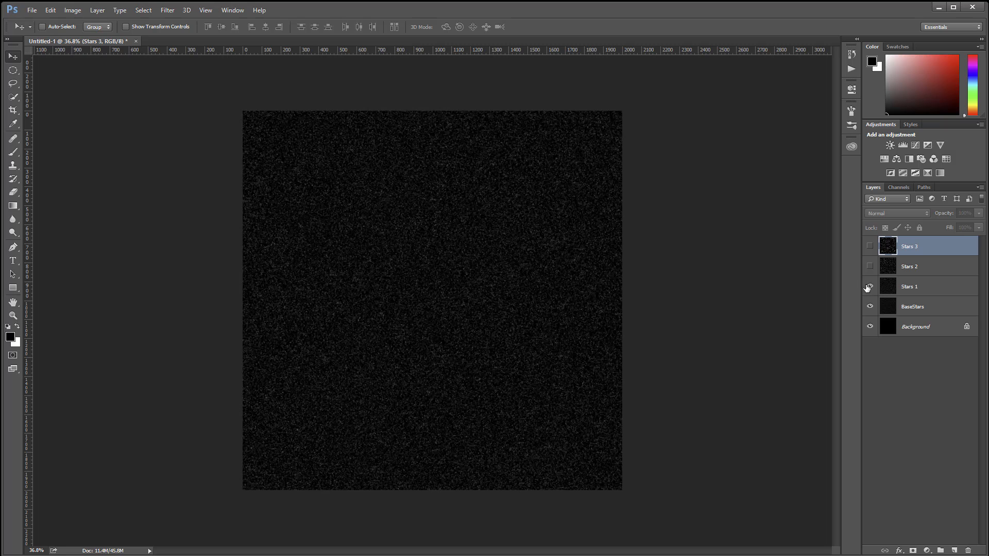
pyautogui.click(911, 287)
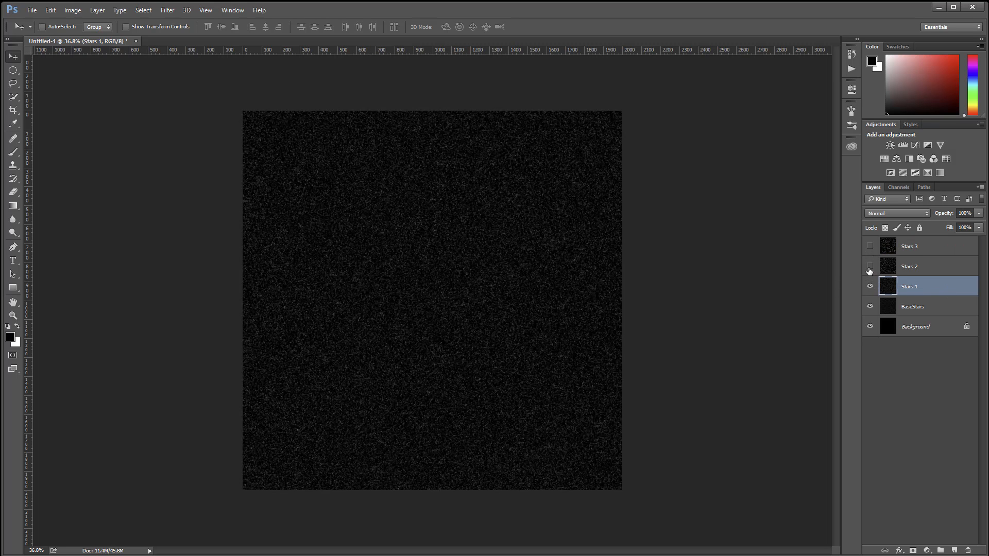
pyautogui.click(870, 268)
pyautogui.click(870, 287)
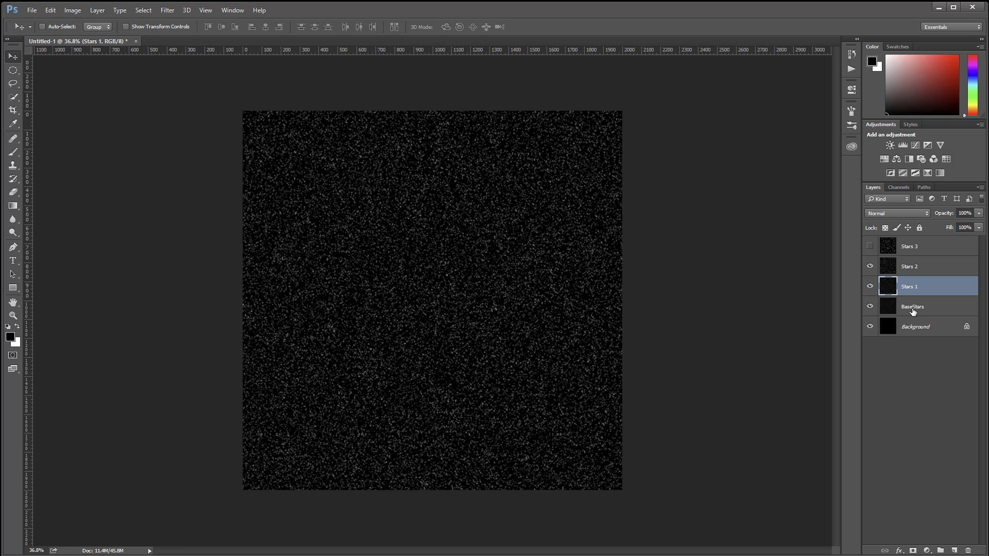
pyautogui.click(871, 247)
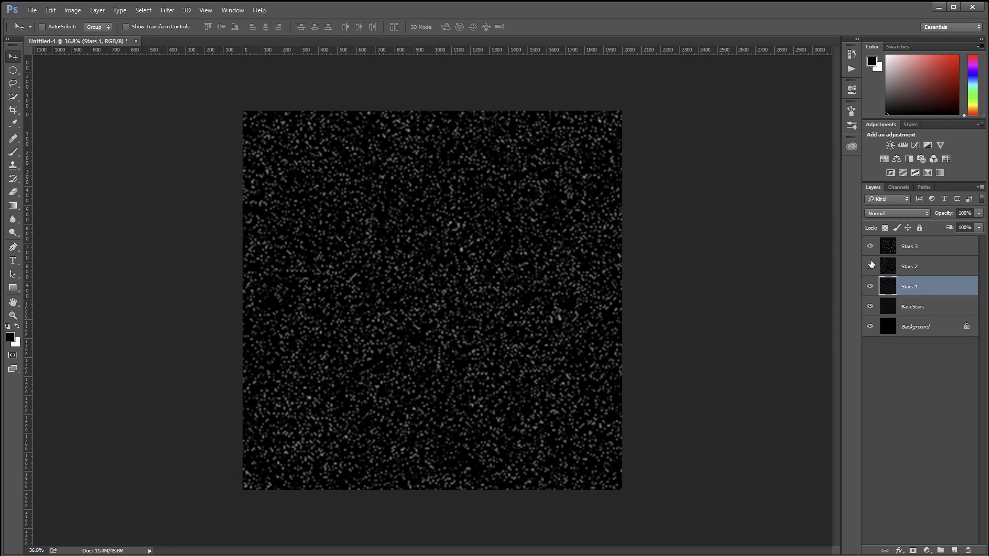
pyautogui.click(870, 248)
# Step: Apply the Spatter filter to the Stars 2 layer with Spray Radius 25 and Smoothness 15, and inspect the result up close
pyautogui.click(900, 268)
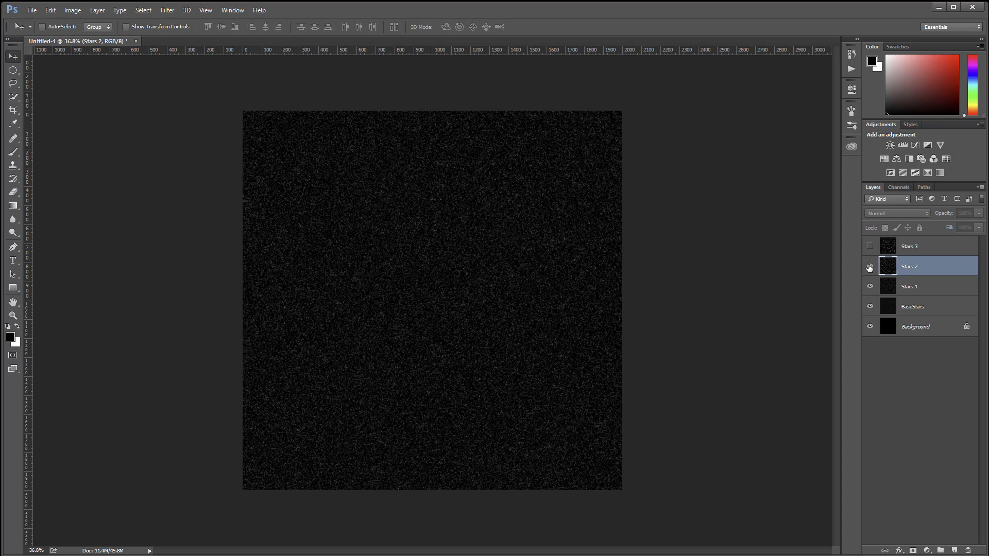
pyautogui.click(870, 266)
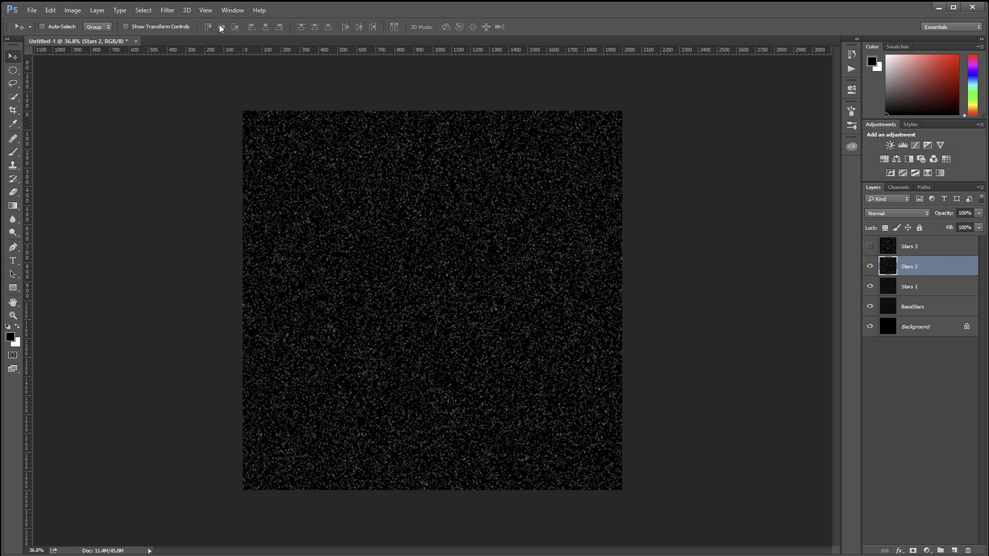
pyautogui.click(167, 11)
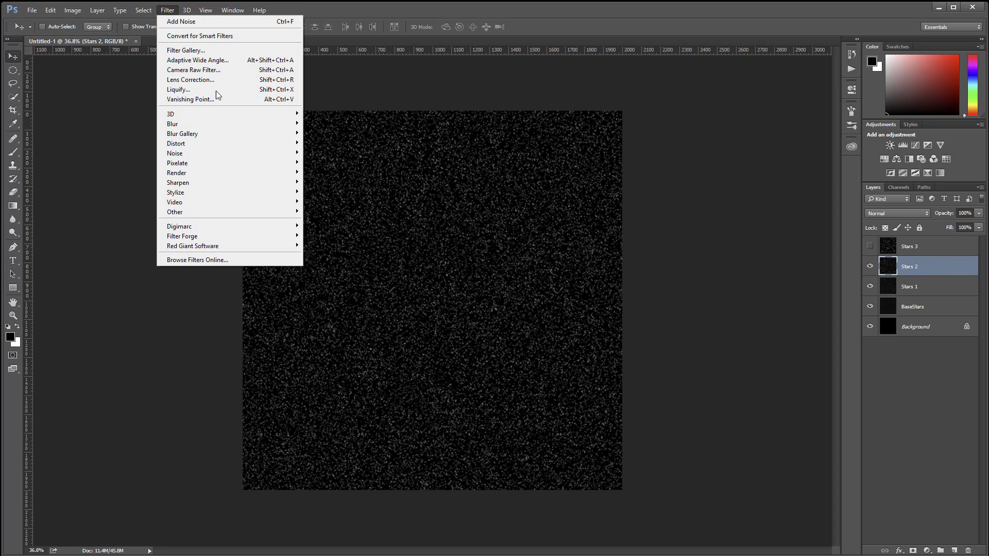
pyautogui.click(184, 49)
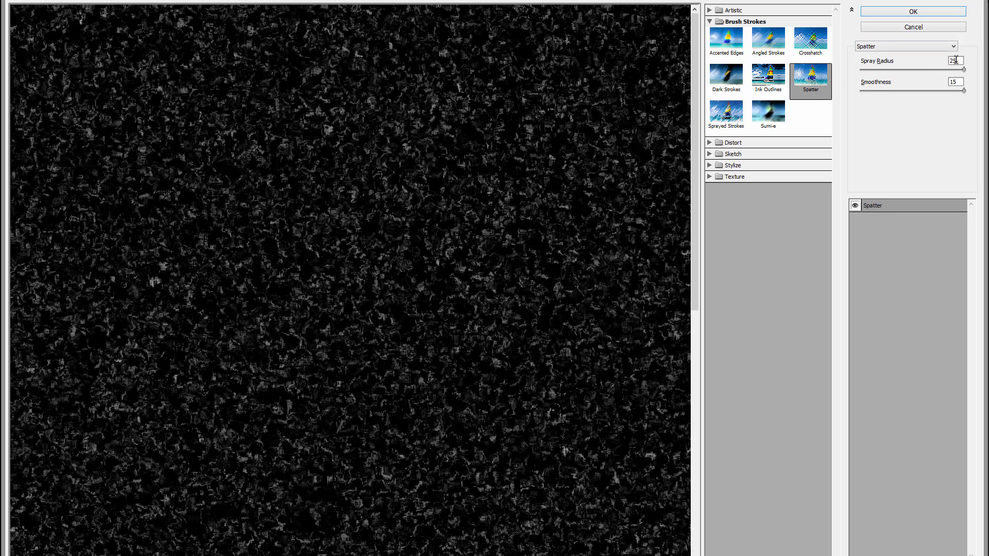
pyautogui.click(908, 11)
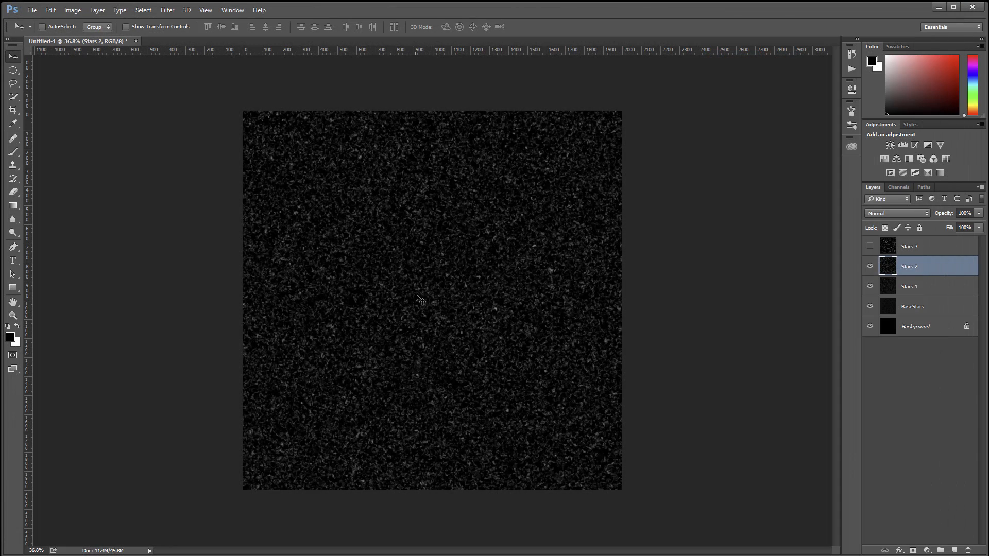
pyautogui.scroll(8, 423, 293)
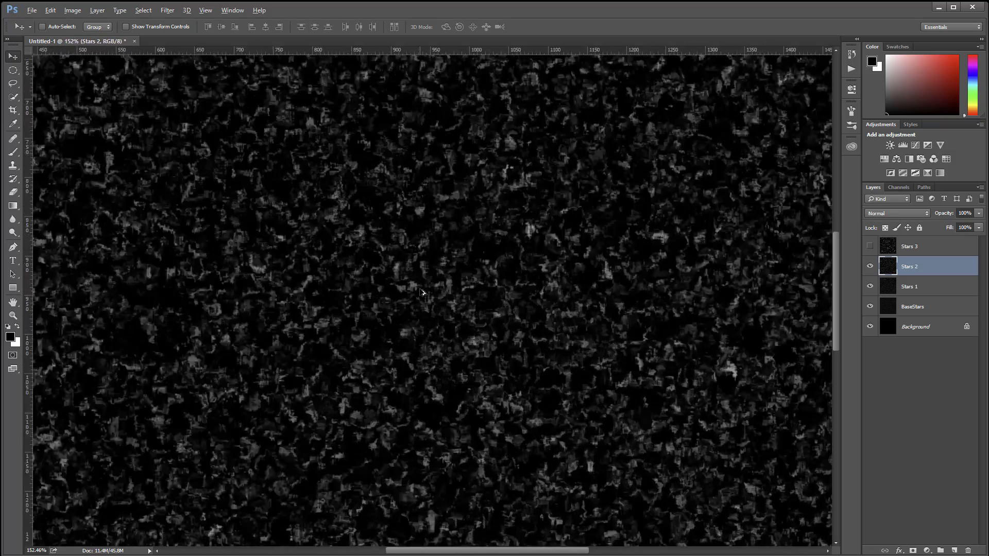
pyautogui.scroll(-8, 422, 293)
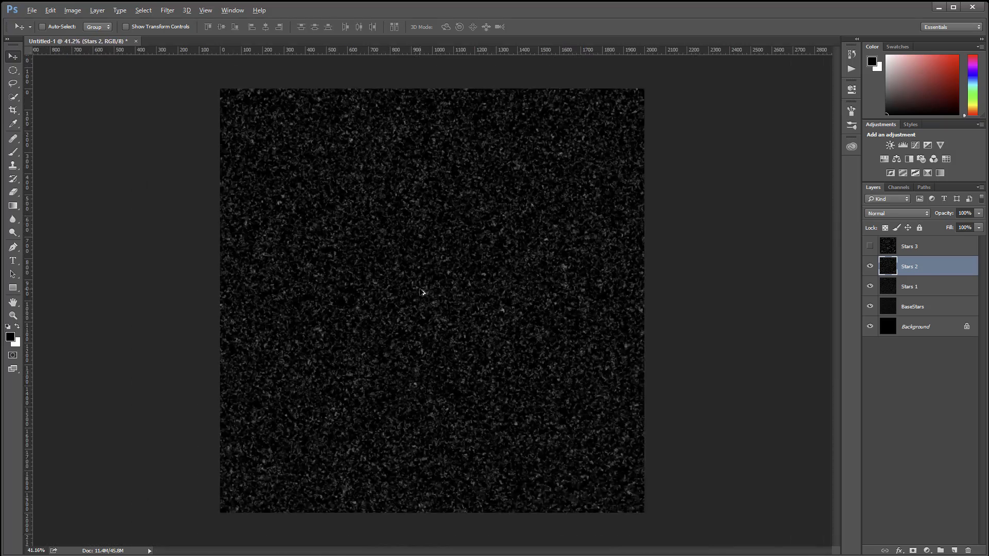
pyautogui.press('alt')
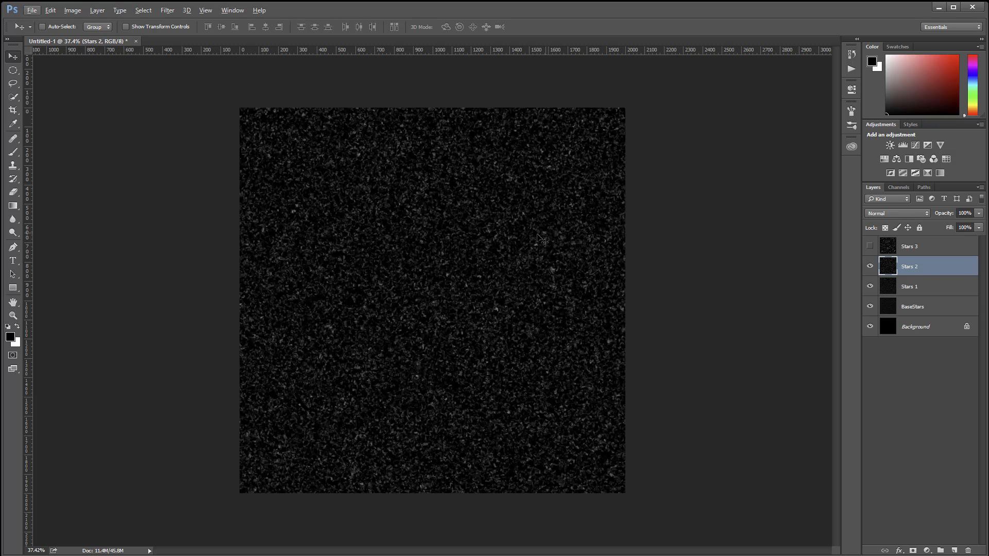
# Step: Show the Stars 3 layer, repeat the last Spatter filter on it, and compare it with the layers below
pyautogui.click(870, 247)
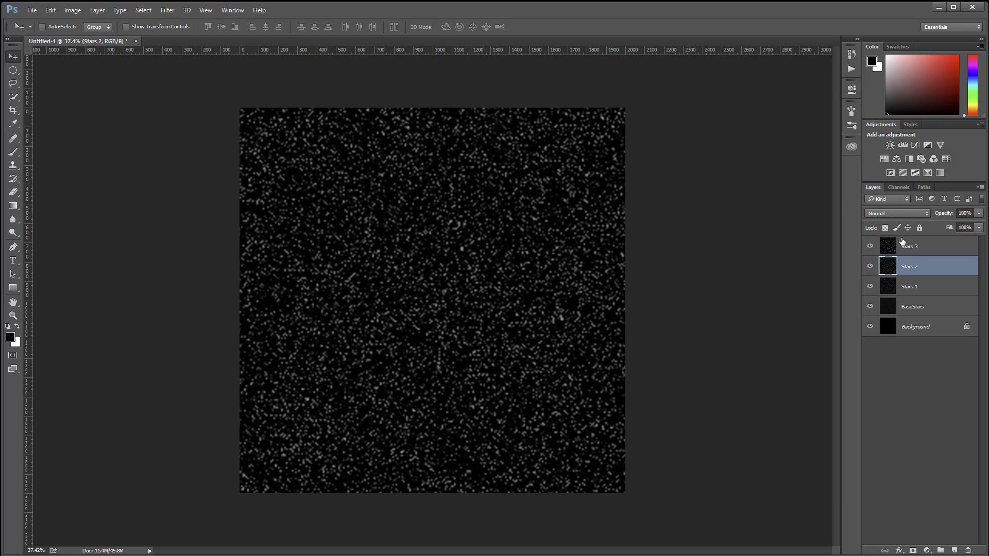
pyautogui.click(938, 245)
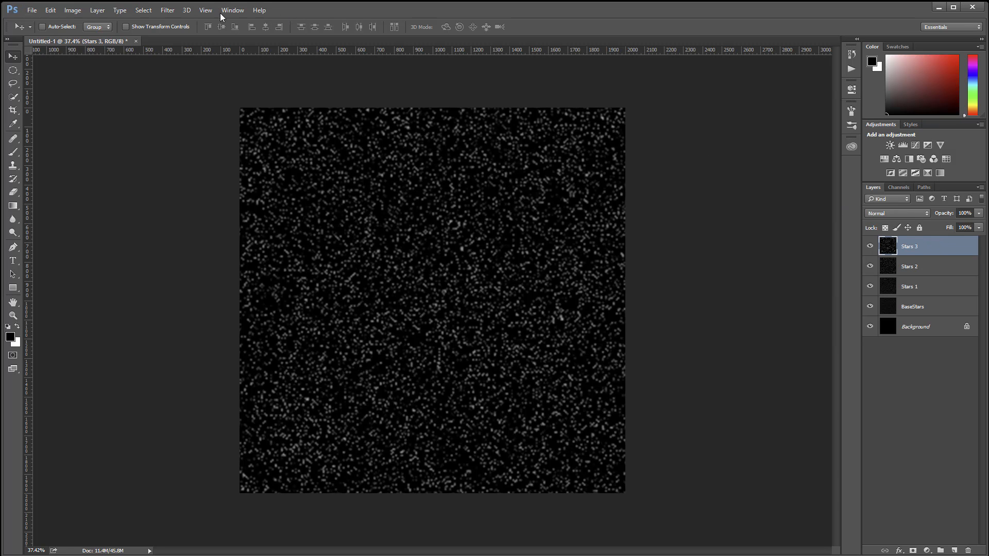
pyautogui.click(173, 9)
pyautogui.click(181, 24)
pyautogui.click(871, 247)
pyautogui.click(871, 265)
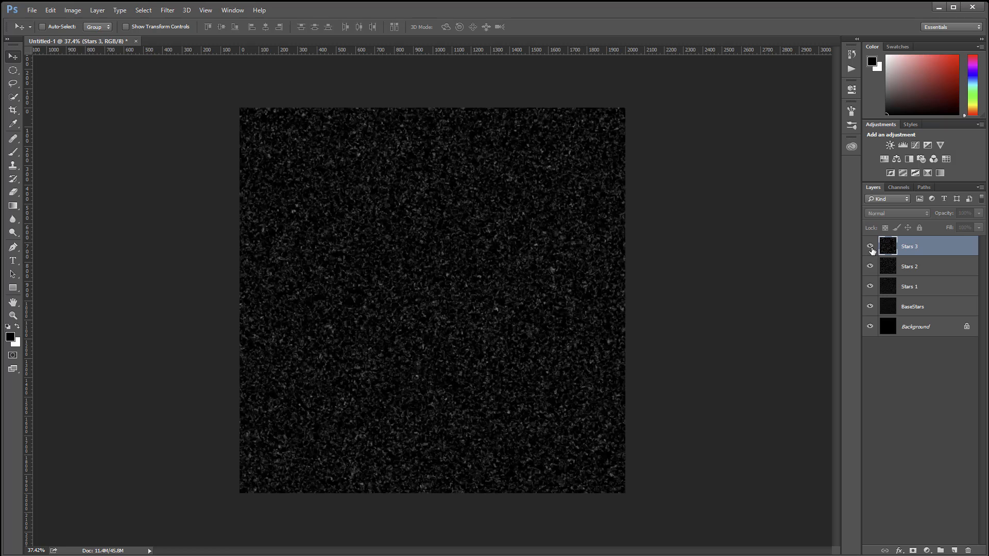
pyautogui.click(871, 247)
# Step: Set the blend mode of the Stars 3 and Stars 2 layers to Screen
pyautogui.click(907, 213)
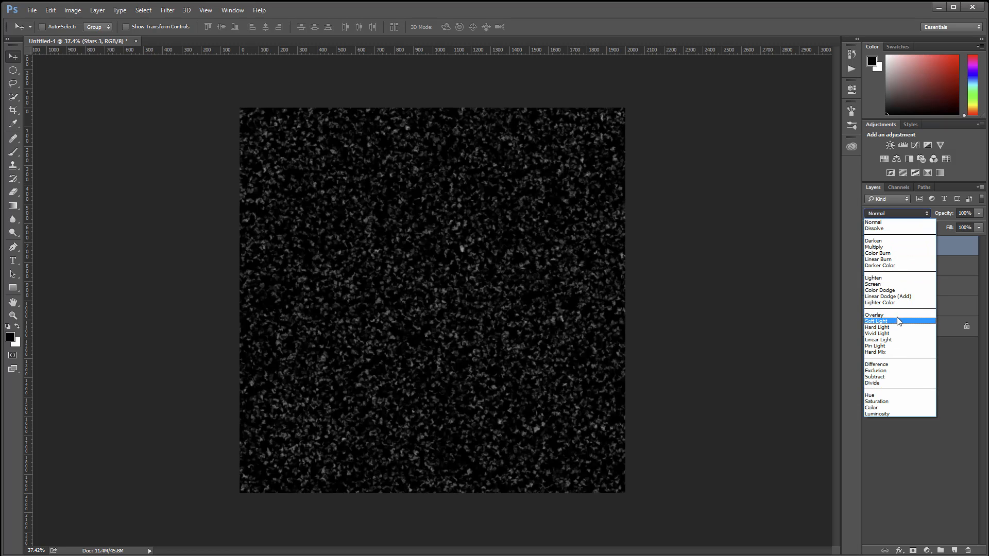
pyautogui.click(900, 289)
pyautogui.click(917, 268)
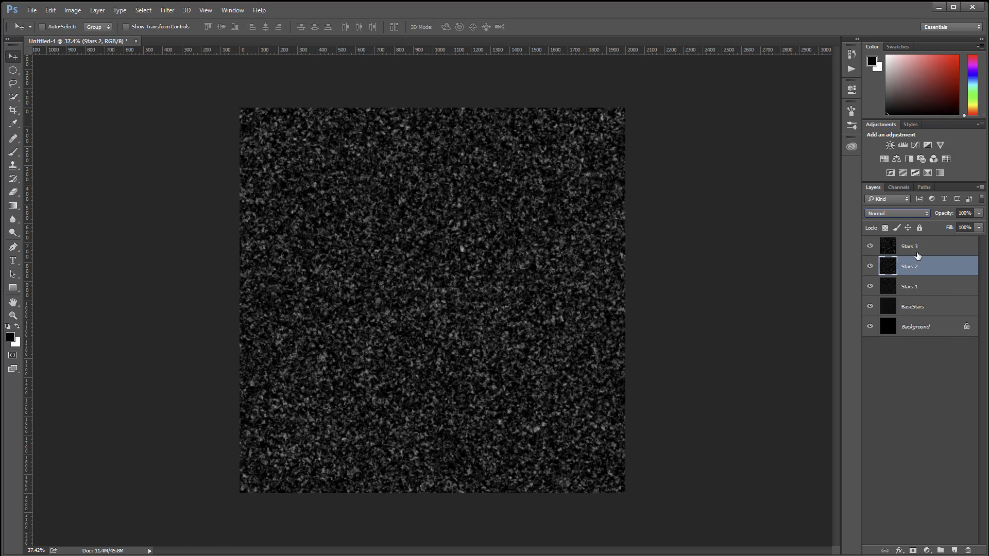
pyautogui.click(901, 212)
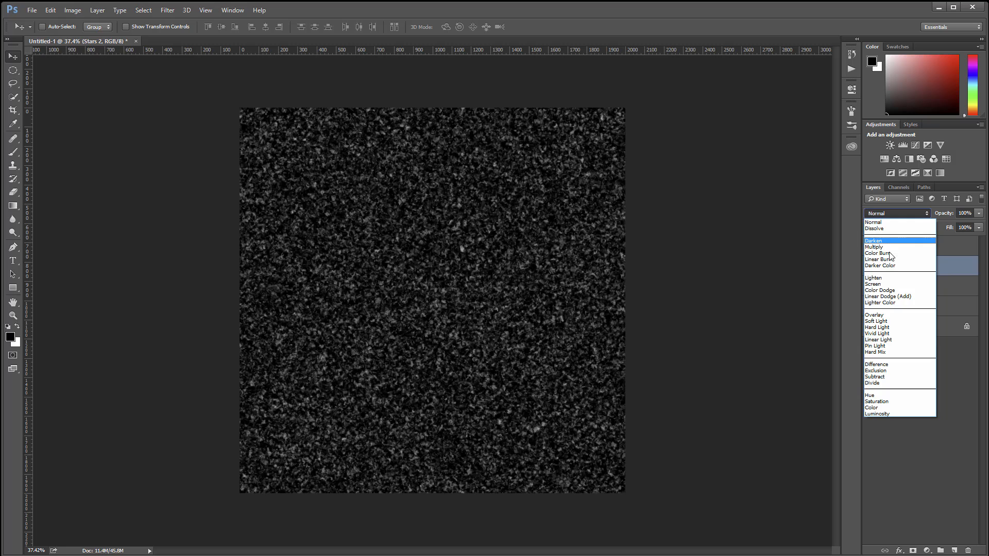
pyautogui.click(903, 285)
# Step: Set the blend mode of the Stars 1 and BaseStars layers to Screen
pyautogui.click(924, 290)
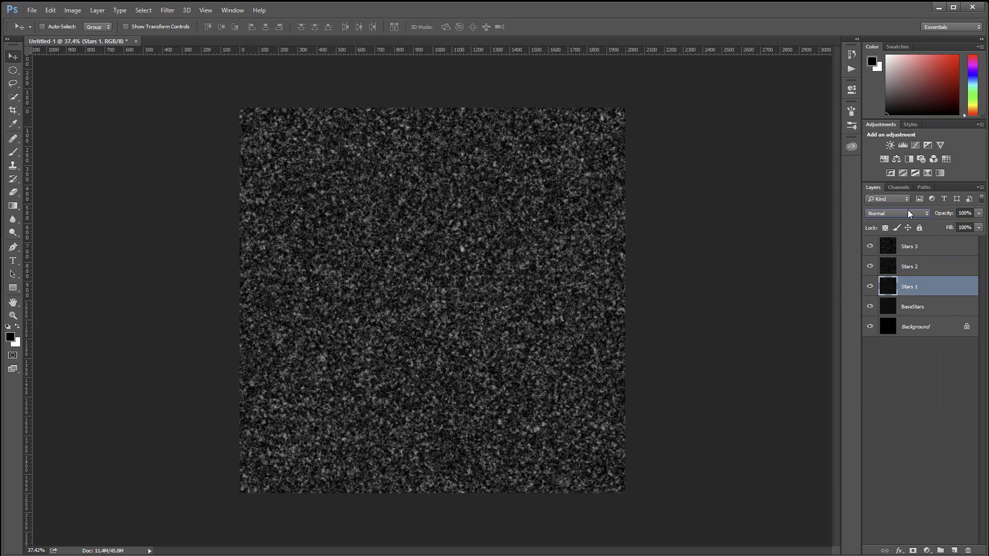
pyautogui.click(908, 211)
pyautogui.click(899, 284)
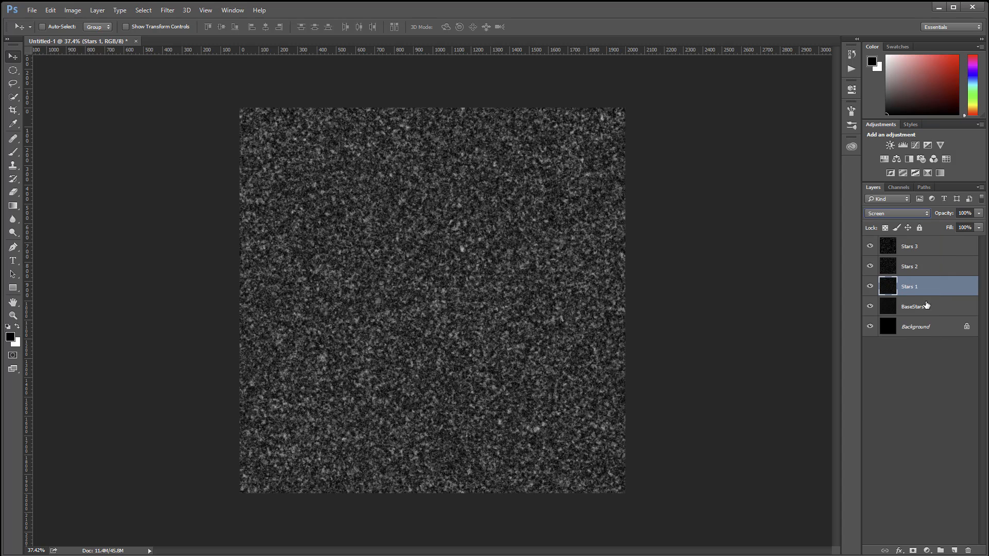
pyautogui.click(920, 306)
pyautogui.click(908, 211)
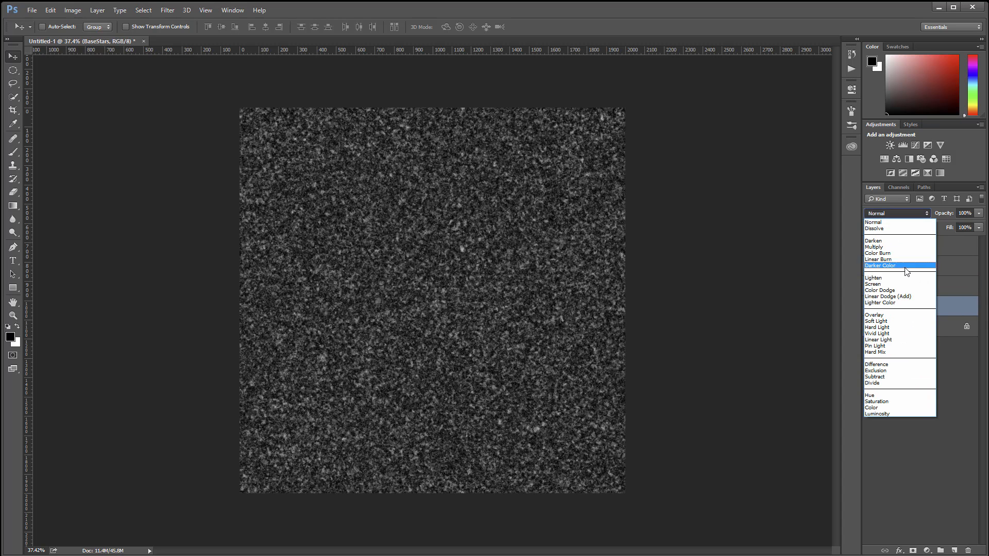
pyautogui.click(908, 286)
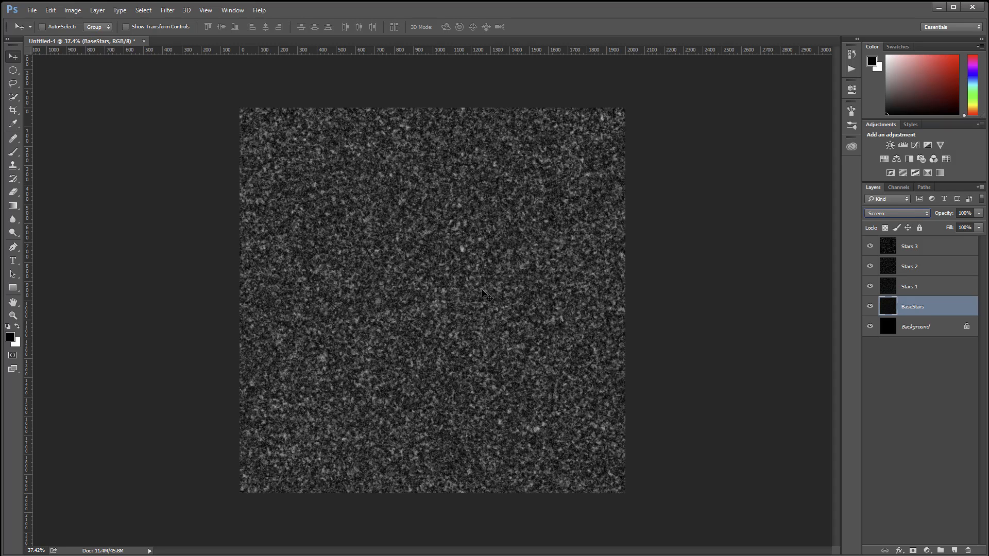
# Step: Duplicate the Stars 3 layer and name the copy Glow
pyautogui.click(933, 252)
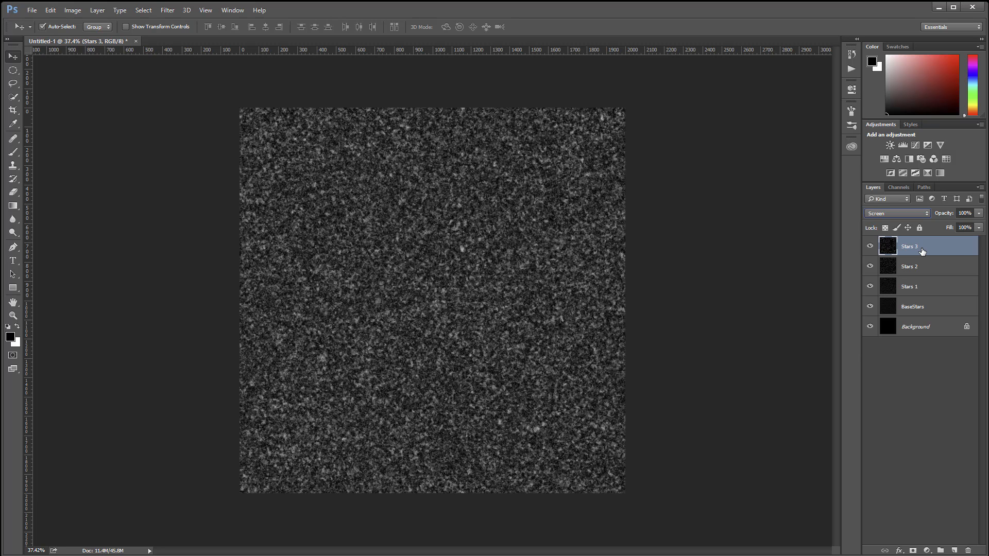
pyautogui.hotkey('ctrl', 'j')
pyautogui.doubleClick(923, 247)
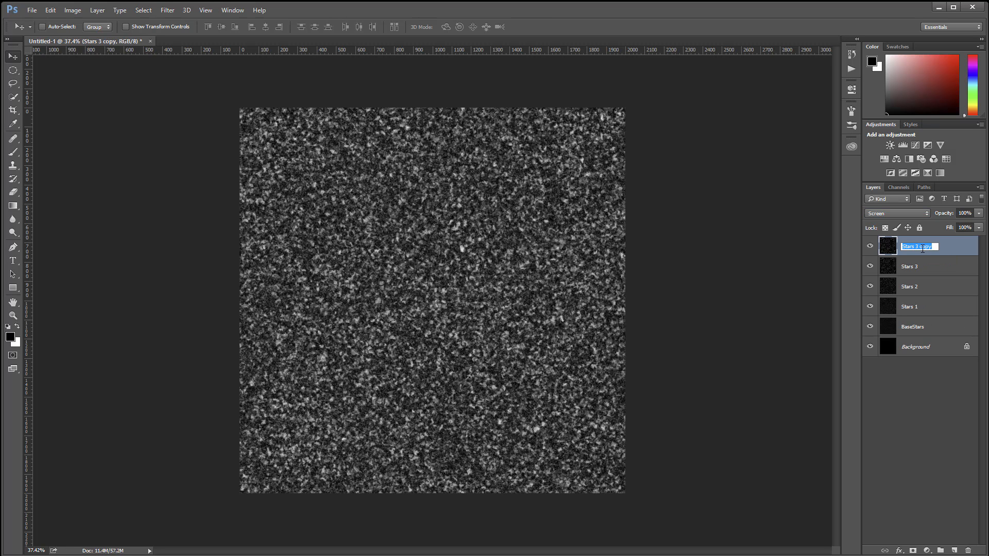
pyautogui.write('Glow')
pyautogui.press('Return')
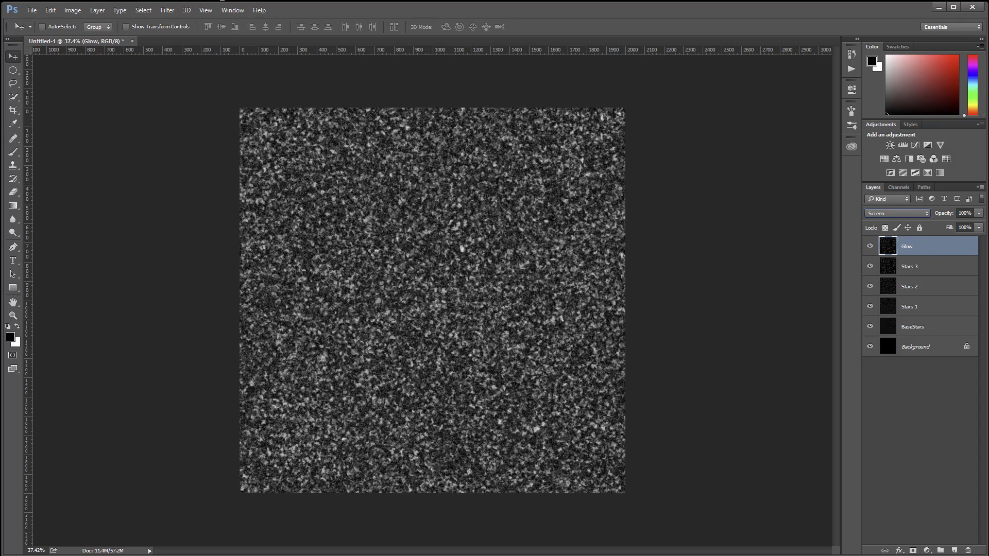
# Step: Apply a Gaussian Blur with a radius of 4.3 pixels to the Glow layer above Stars 3
pyautogui.click(167, 10)
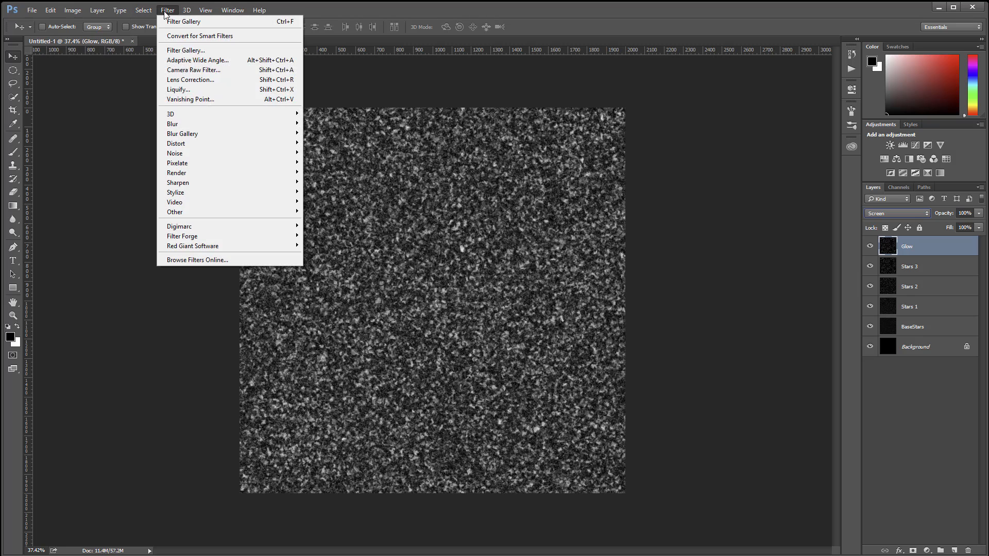
pyautogui.moveTo(225, 125)
pyautogui.click(128, 162)
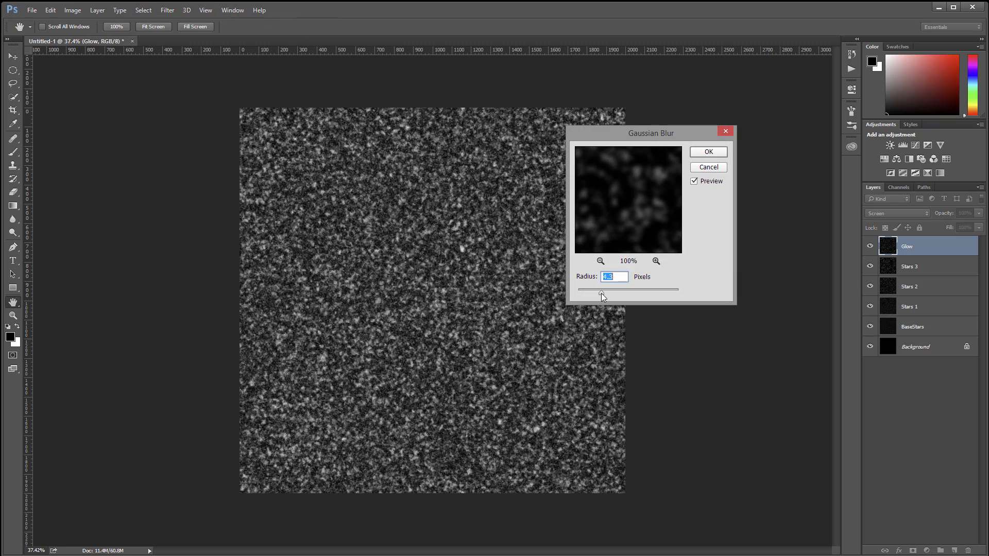
pyautogui.click(707, 151)
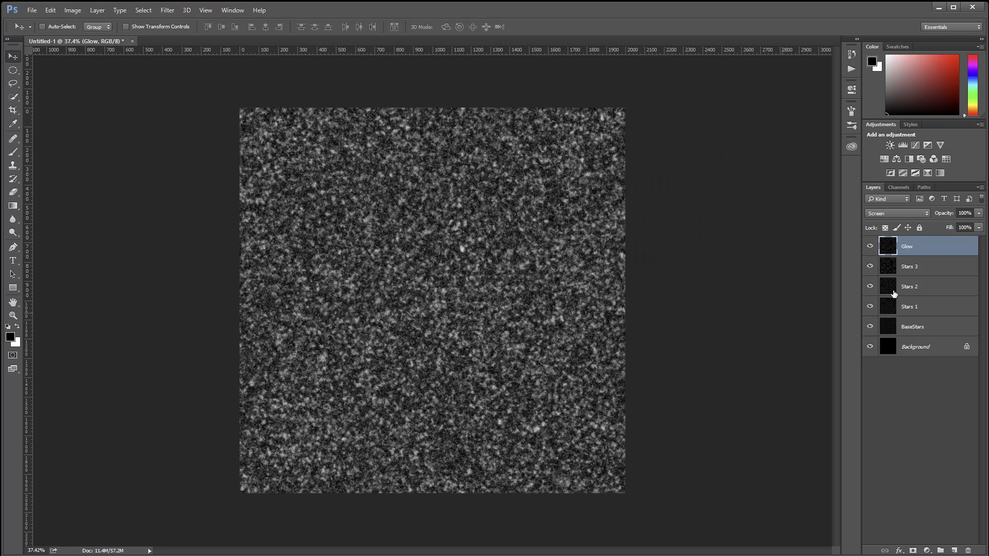
# Step: Duplicate the Stars 2 layer and name the copy Glow
pyautogui.click(927, 266)
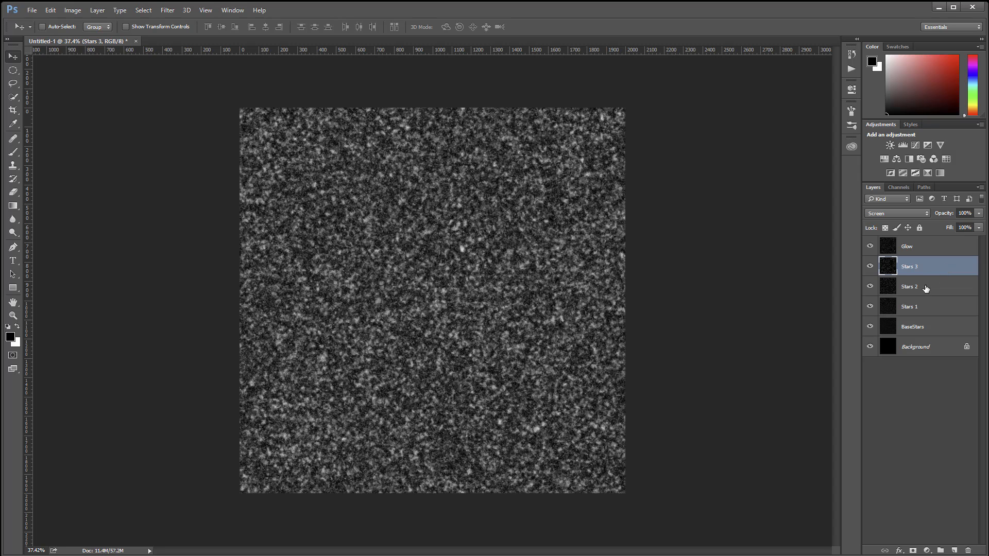
pyautogui.click(927, 289)
pyautogui.hotkey('ctrl', 'j')
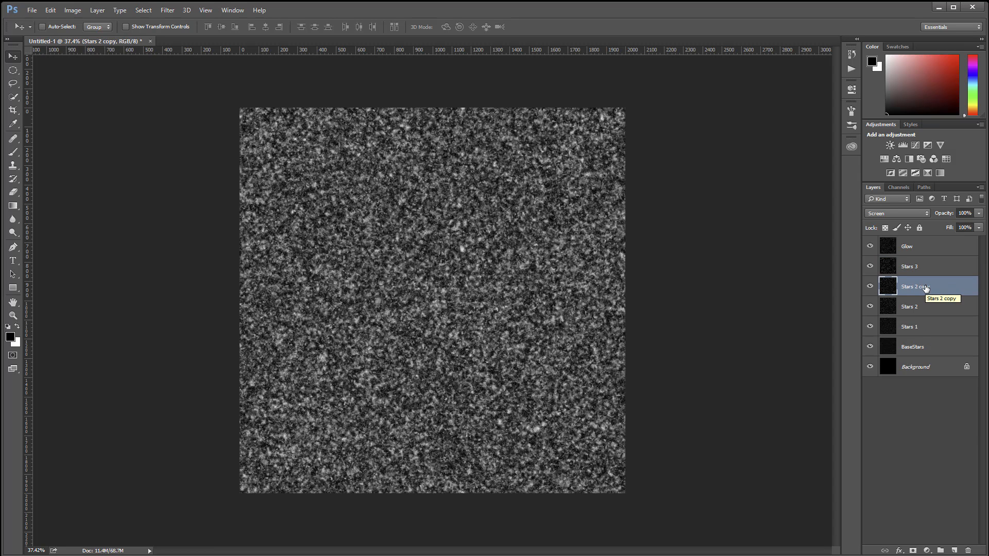
pyautogui.doubleClick(926, 287)
pyautogui.write('Glow')
pyautogui.press('Return')
# Step: Apply a Gaussian Blur with a radius of 4.8 pixels to the Glow layer above Stars 2
pyautogui.click(167, 10)
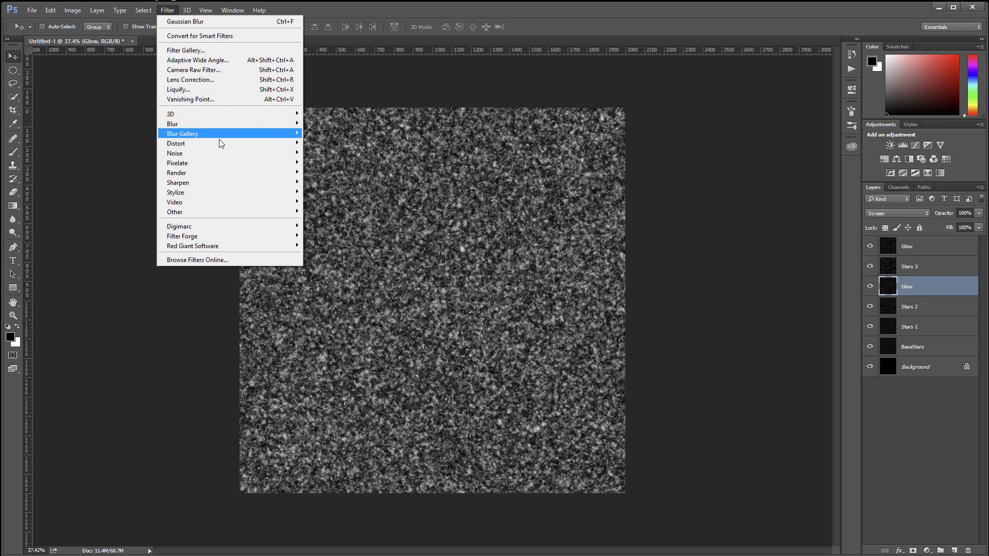
pyautogui.moveTo(214, 125)
pyautogui.click(123, 162)
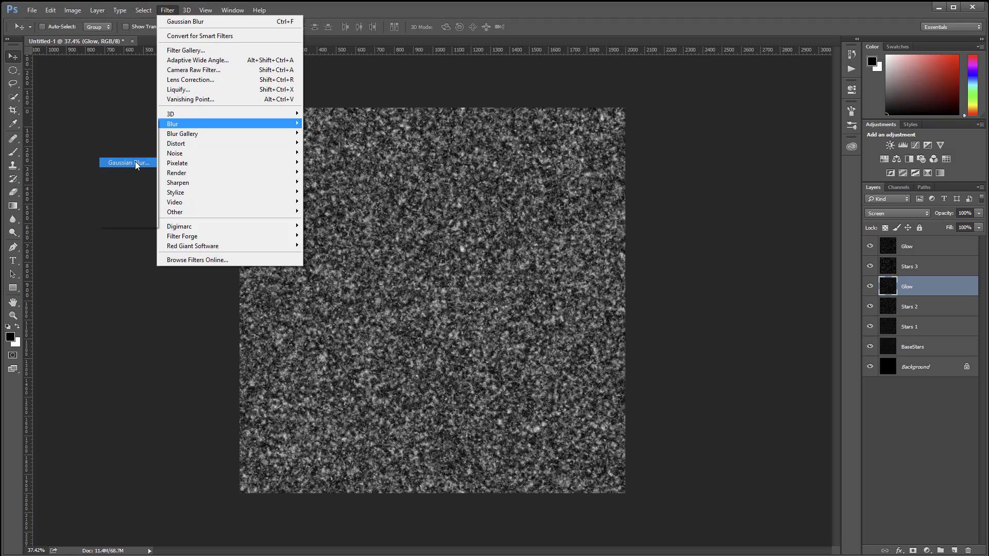
pyautogui.moveTo(605, 293); pyautogui.dragTo(604, 292)
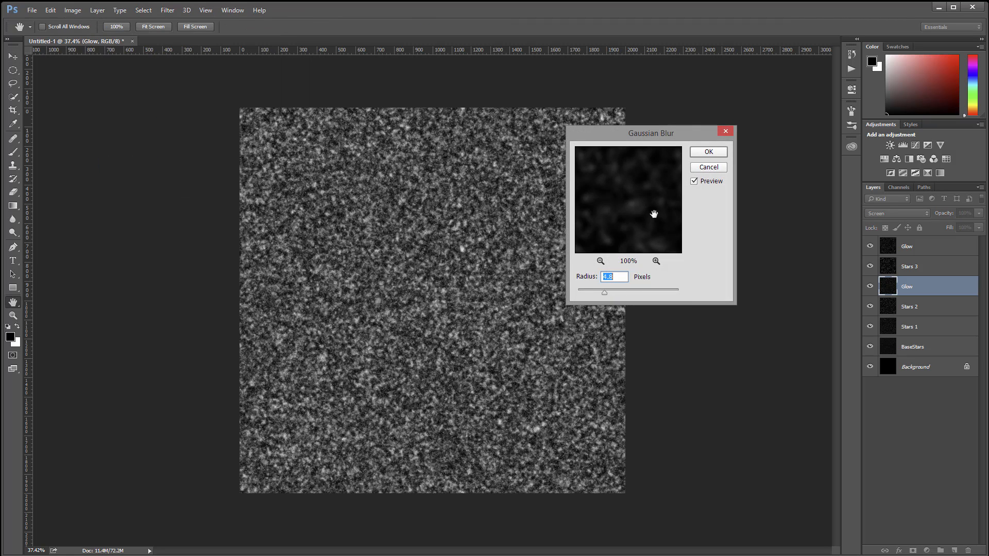
pyautogui.click(704, 153)
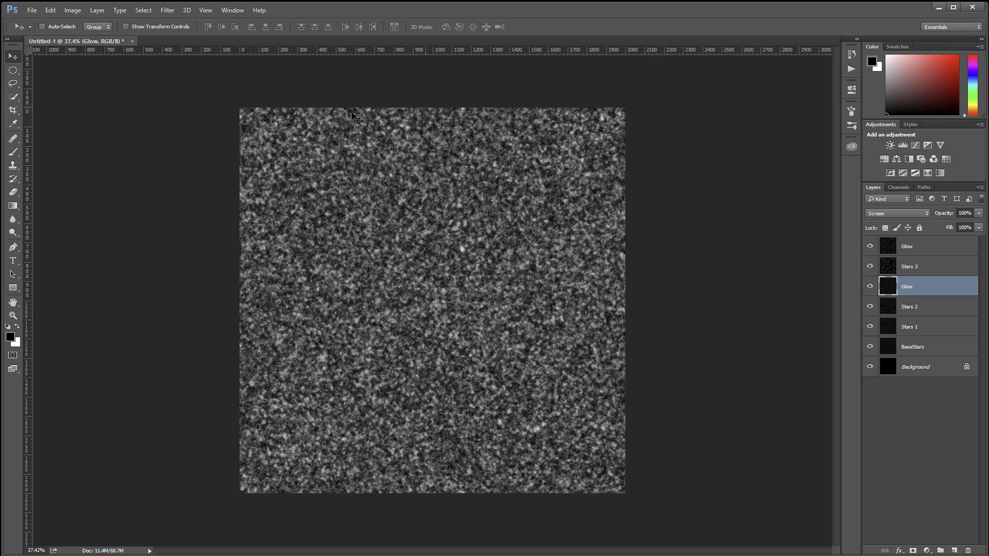
# Step: Hide all layers above BaseStars and make BaseStars the active layer
pyautogui.moveTo(870, 248); pyautogui.dragTo(878, 305)
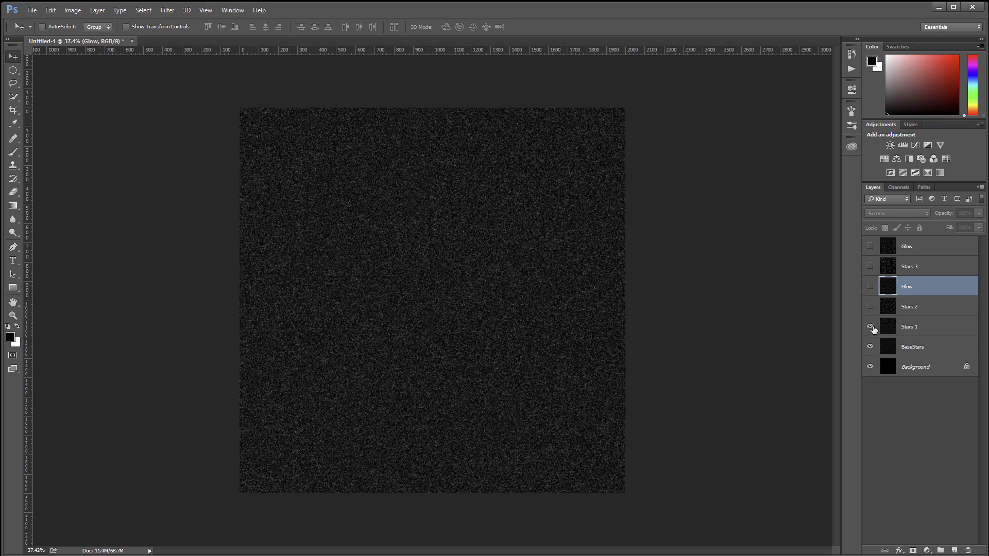
pyautogui.click(870, 326)
pyautogui.click(926, 347)
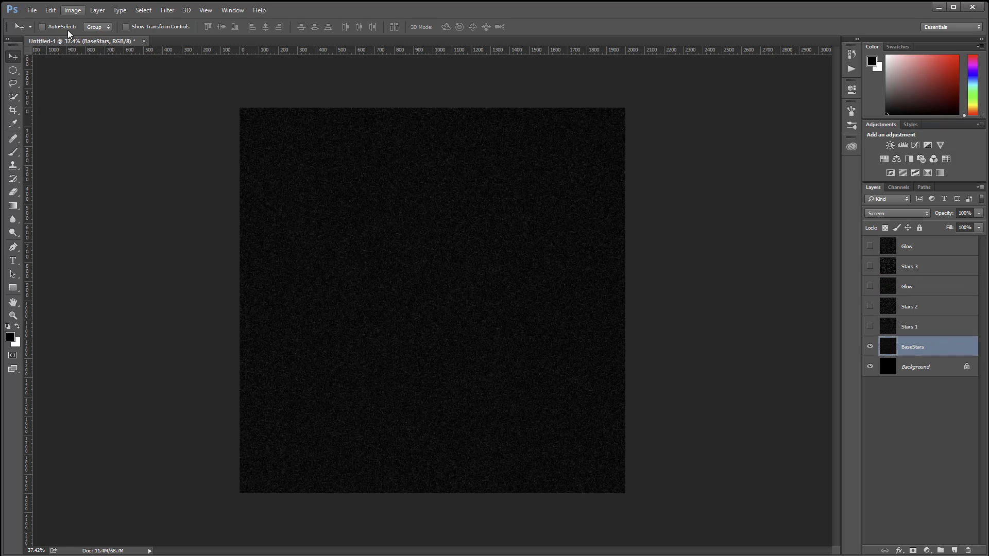
# Step: Draw a circular selection nearly filling the canvas and feather it by 50 pixels
pyautogui.click(13, 70)
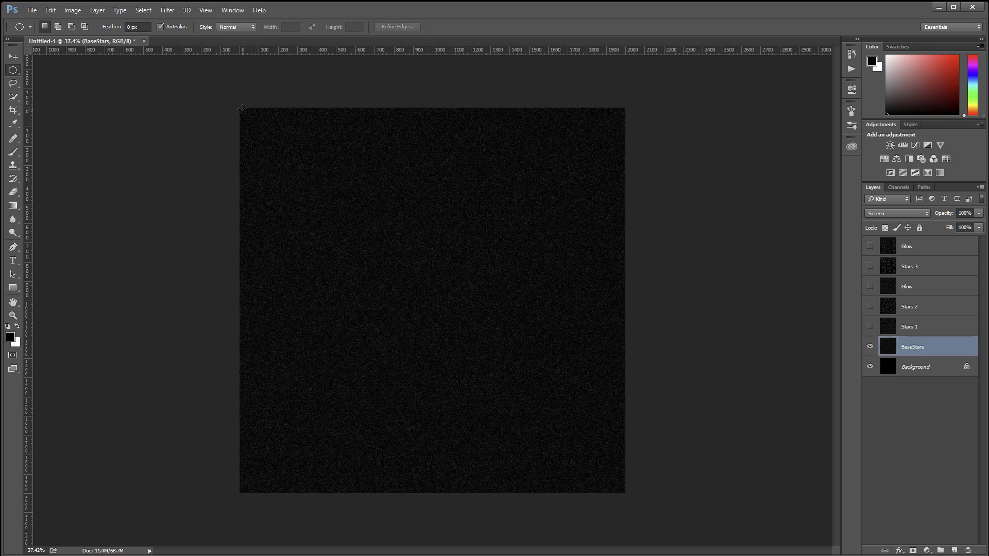
pyautogui.moveTo(242, 110); pyautogui.dragTo(623, 487)
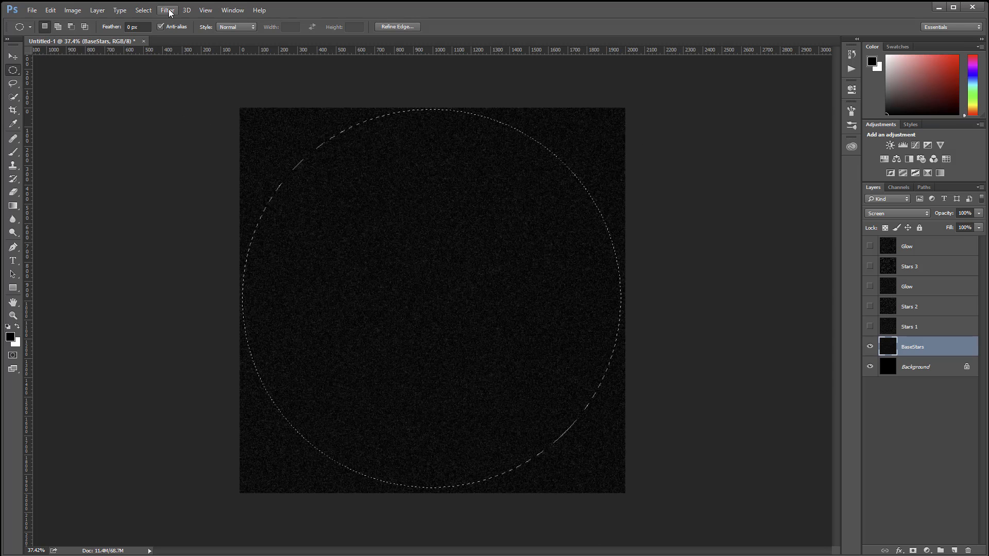
pyautogui.click(147, 12)
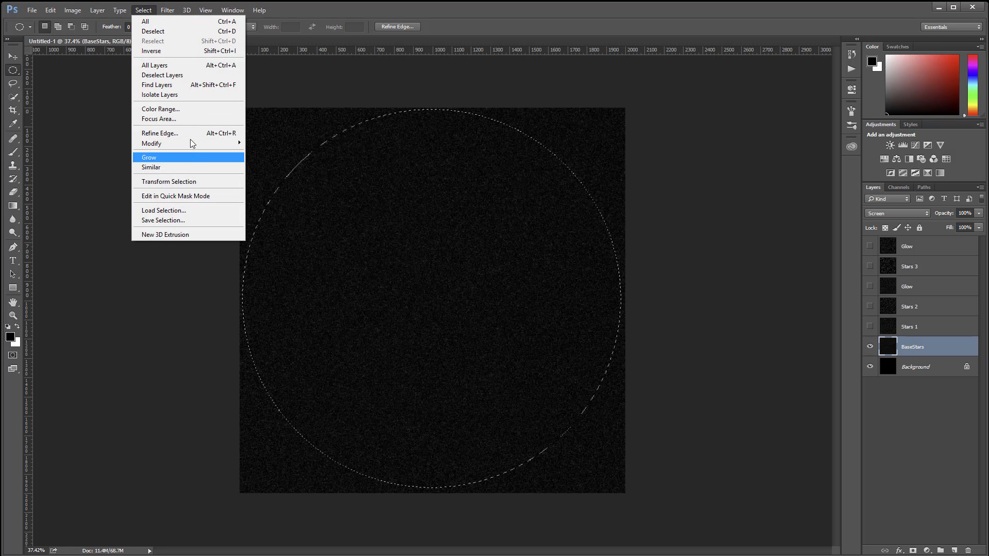
pyautogui.moveTo(187, 143)
pyautogui.click(91, 182)
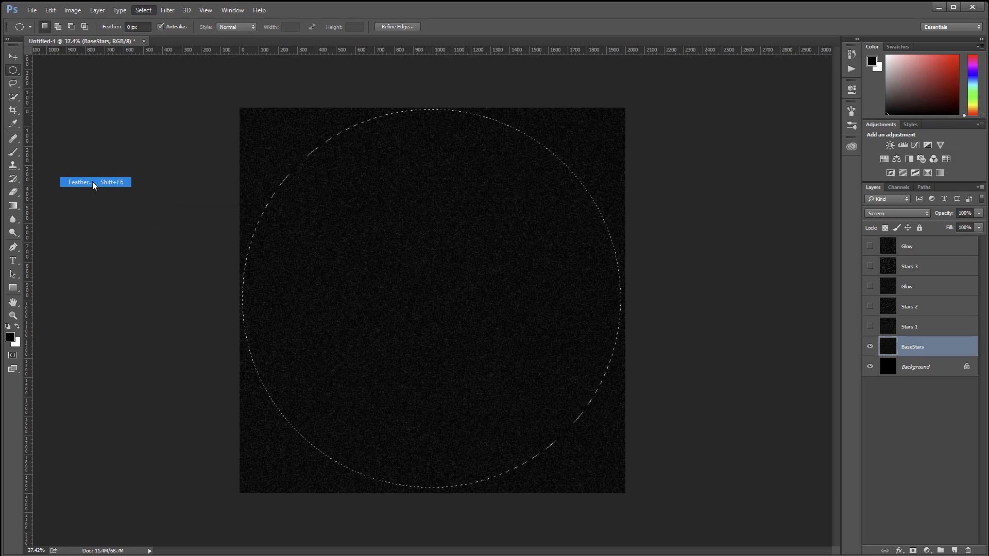
pyautogui.write('10')
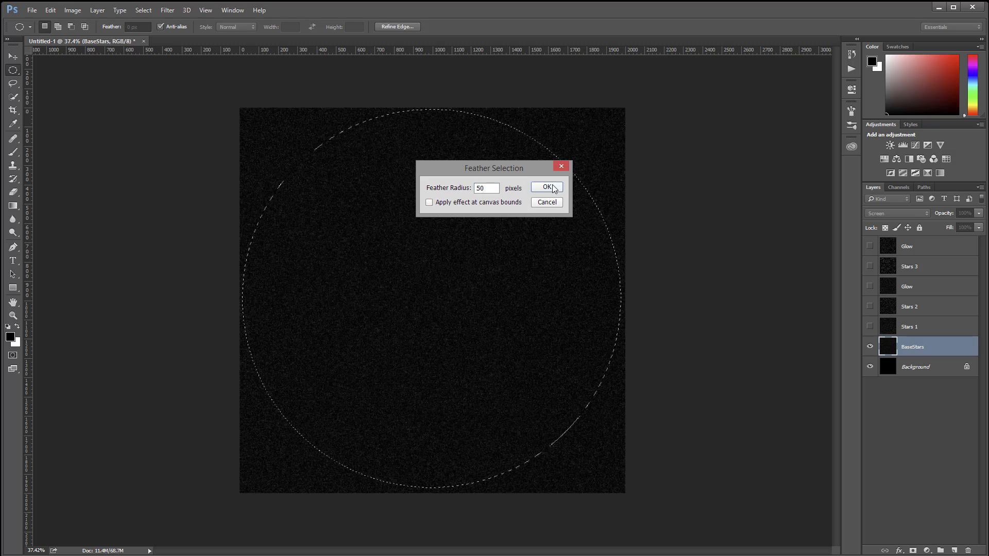
pyautogui.click(547, 187)
# Step: Invert the circular selection and delete the area outside the circle from the BaseStars layer
pyautogui.hotkey('ctrl', 'l')
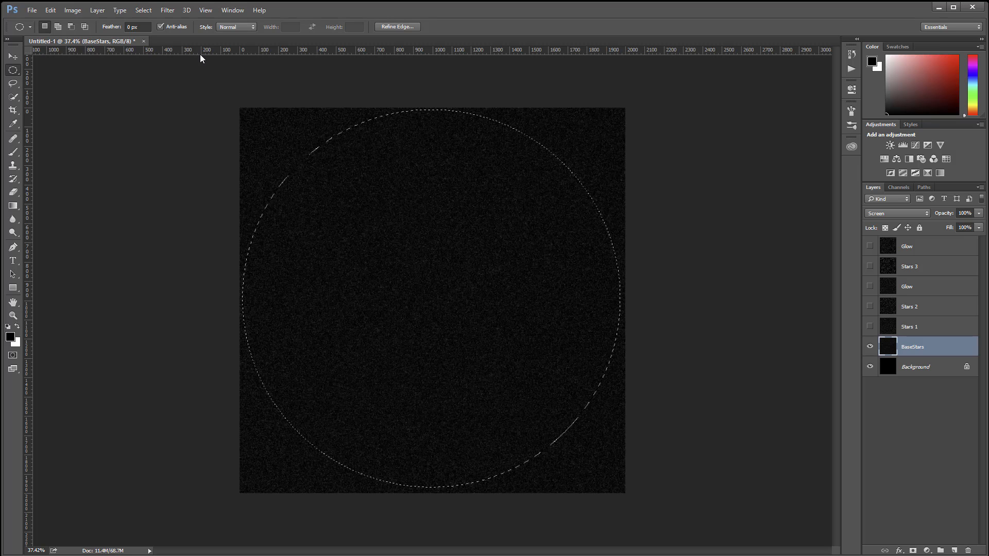
pyautogui.click(143, 10)
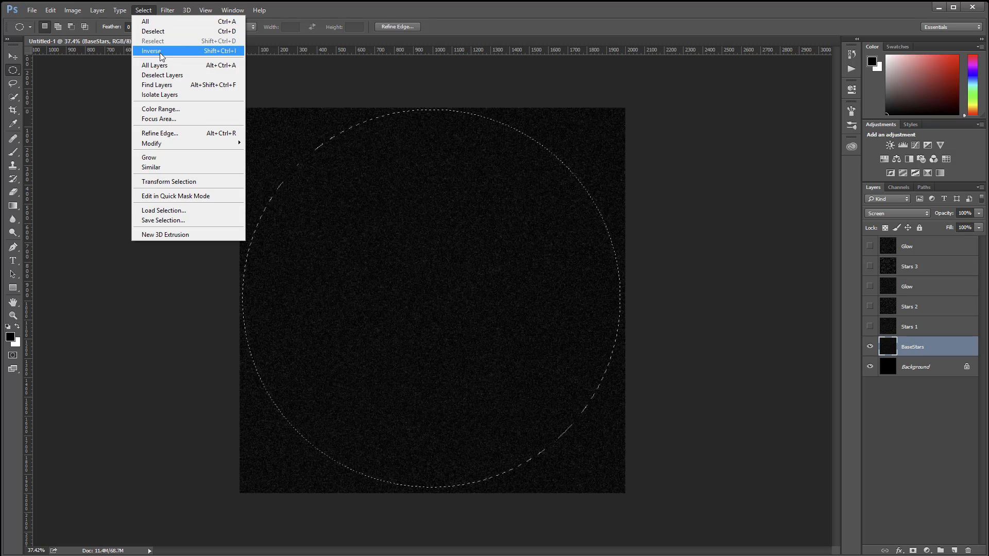
pyautogui.click(230, 52)
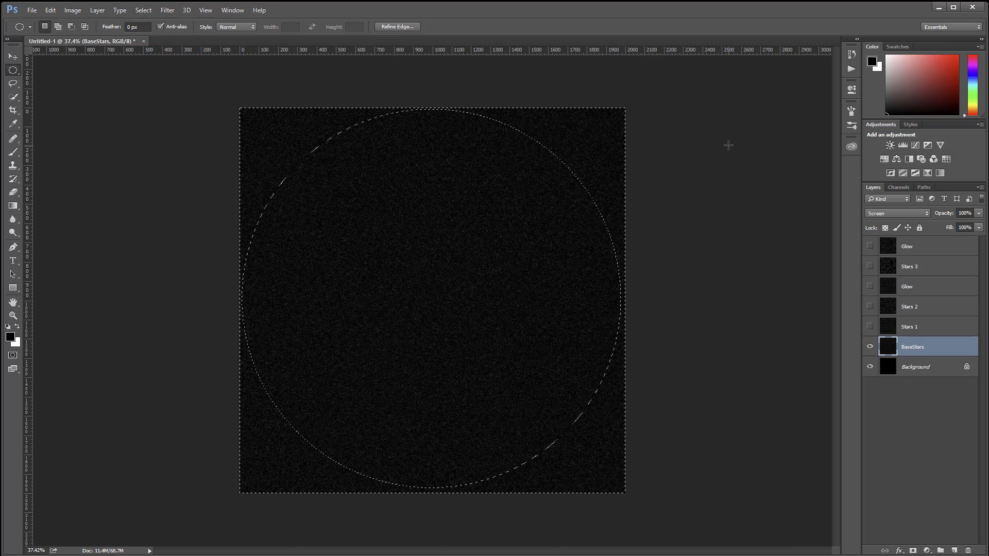
pyautogui.press('Delete')
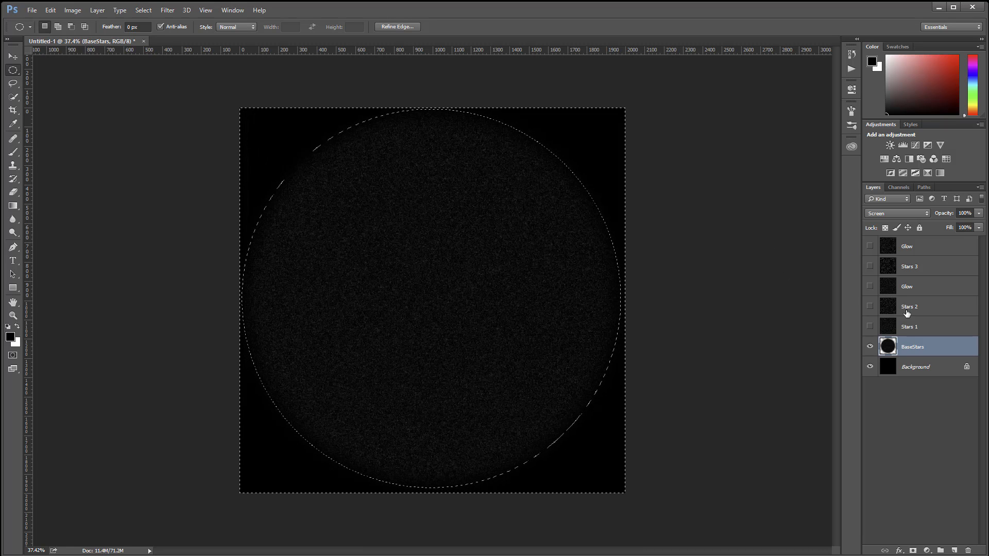
# Step: Show only Stars 1 above the Background, expand the selection by 100 pixels and delete the selected outer area from Stars 1
pyautogui.click(870, 326)
pyautogui.click(870, 346)
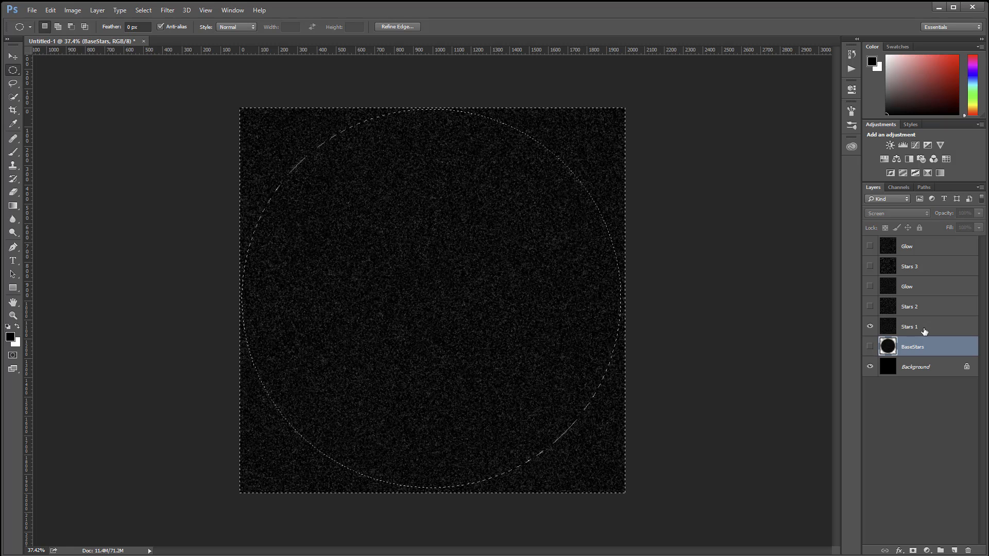
pyautogui.click(924, 330)
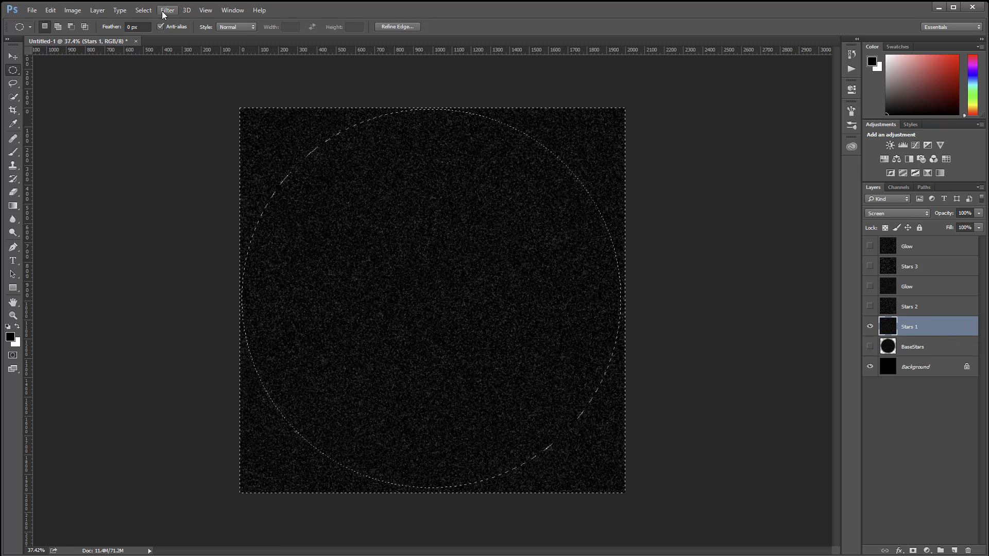
pyautogui.click(144, 9)
pyautogui.moveTo(180, 146)
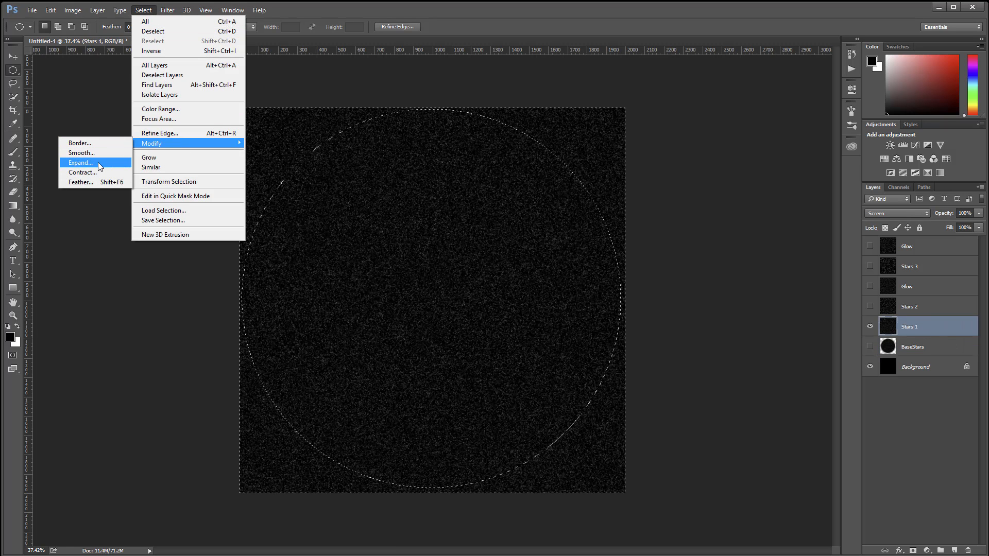
pyautogui.click(81, 163)
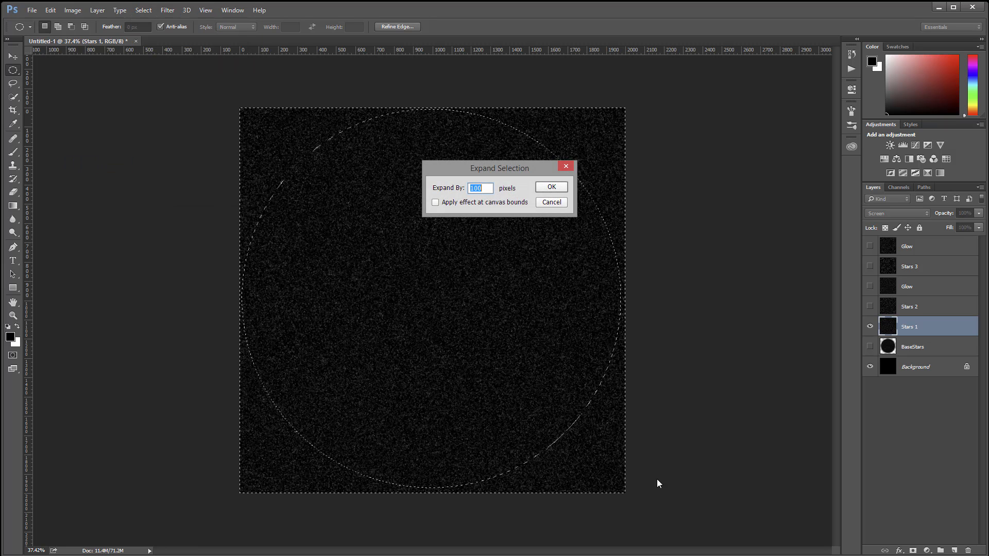
pyautogui.click(552, 187)
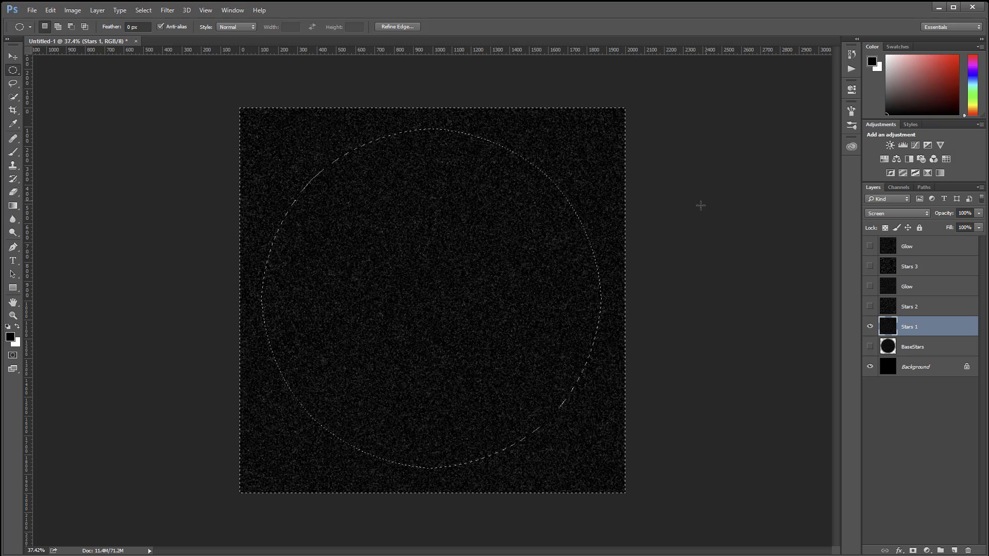
pyautogui.press('Delete')
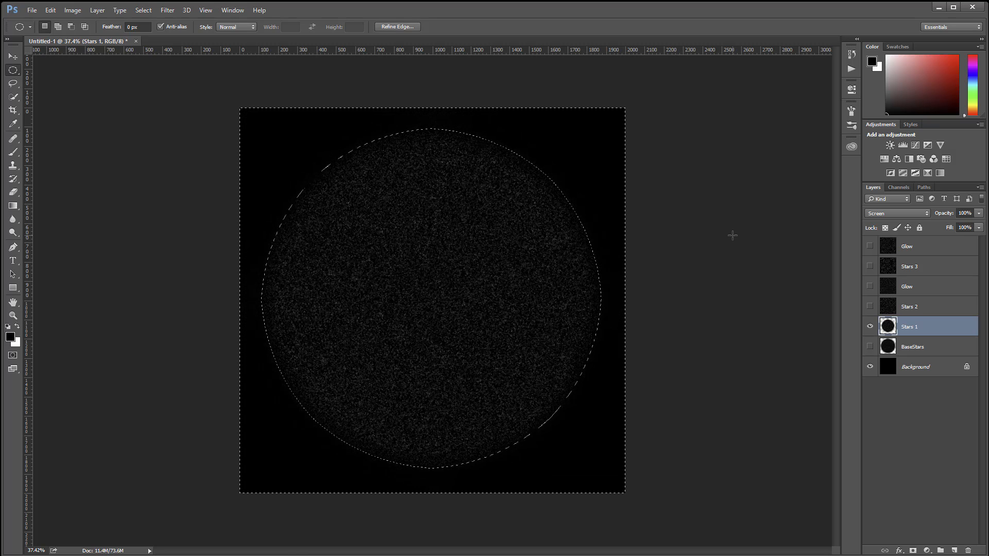
# Step: Show Stars 2 instead of Stars 1, expand the selection by another 100 pixels and delete the selected outer area from Stars 2
pyautogui.click(870, 328)
pyautogui.click(912, 307)
pyautogui.click(870, 307)
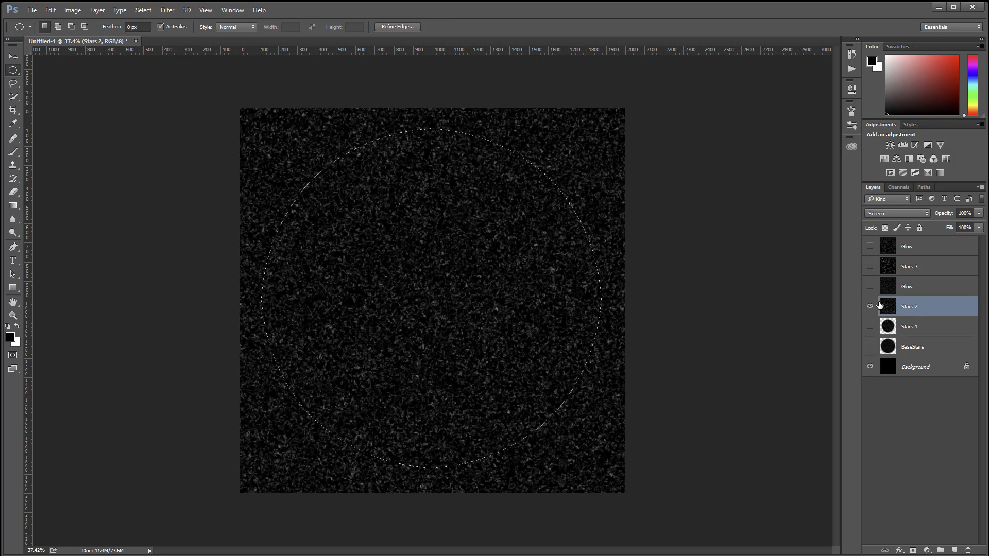
pyautogui.click(168, 11)
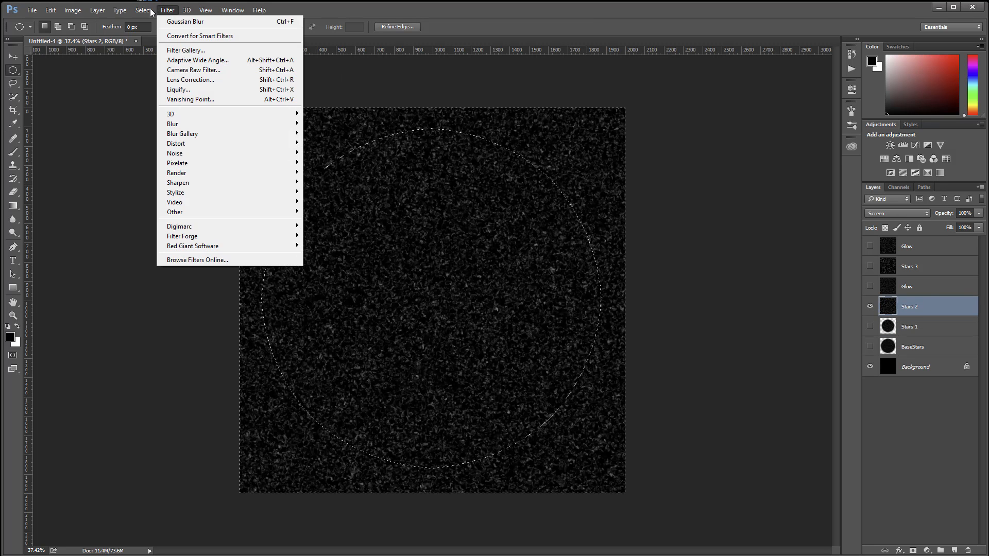
pyautogui.moveTo(178, 142)
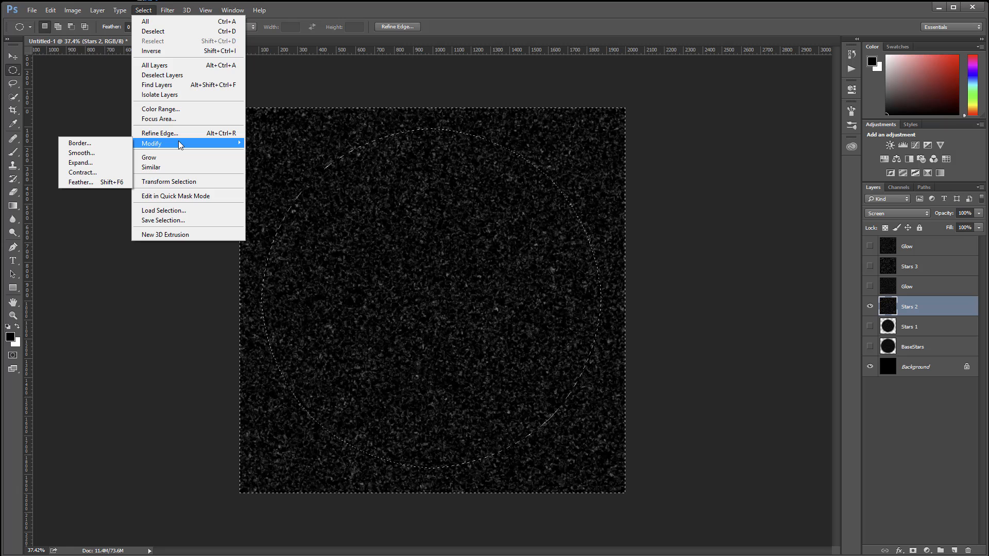
pyautogui.click(98, 161)
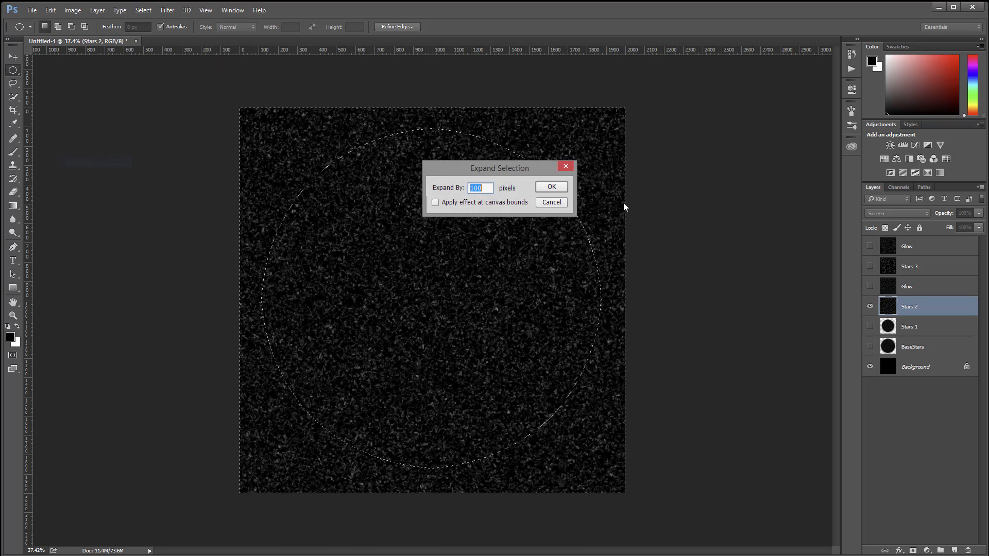
pyautogui.press('Return')
pyautogui.press('Delete')
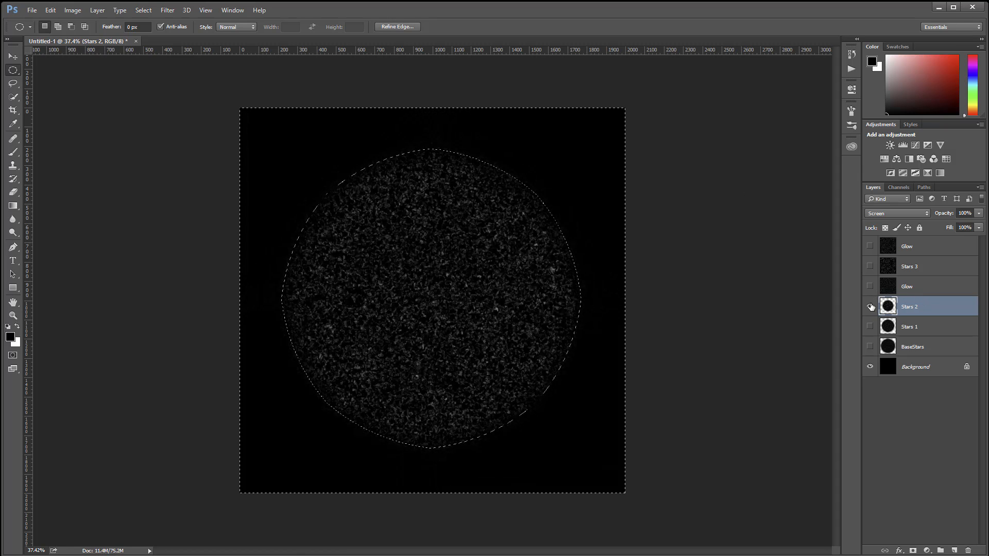
# Step: Show the Glow layer above Stars 2 in place of Stars 2 and delete its selected outer area
pyautogui.click(943, 288)
pyautogui.click(870, 288)
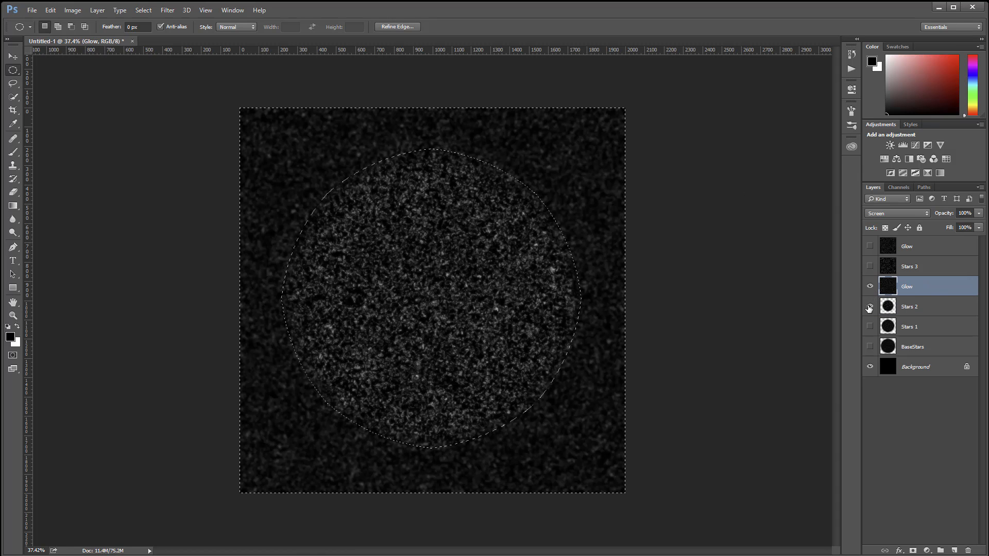
pyautogui.click(870, 306)
pyautogui.press('Delete')
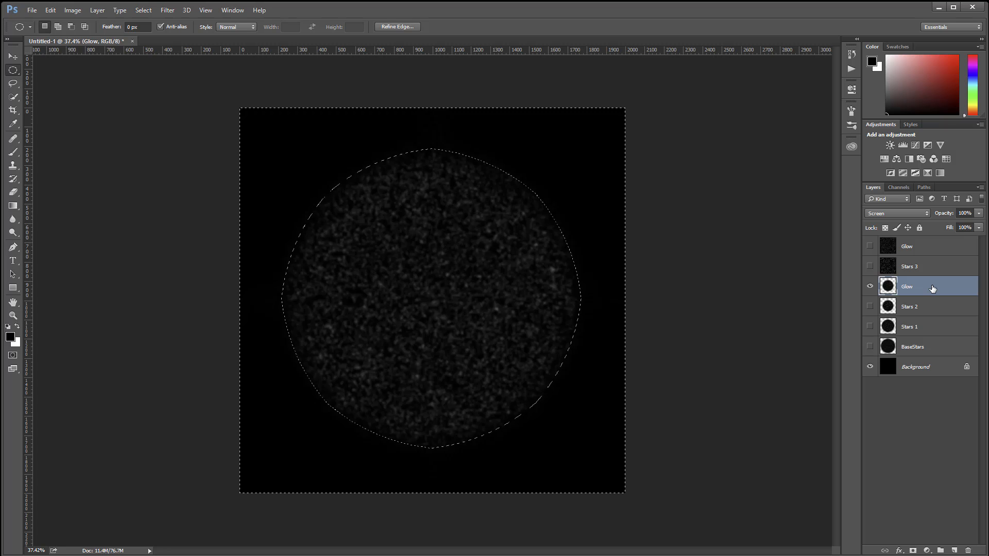
# Step: Show Stars 3 instead of the lower Glow layer, expand the selection by 150 pixels and delete the selected outer area from Stars 3
pyautogui.click(908, 269)
pyautogui.click(870, 286)
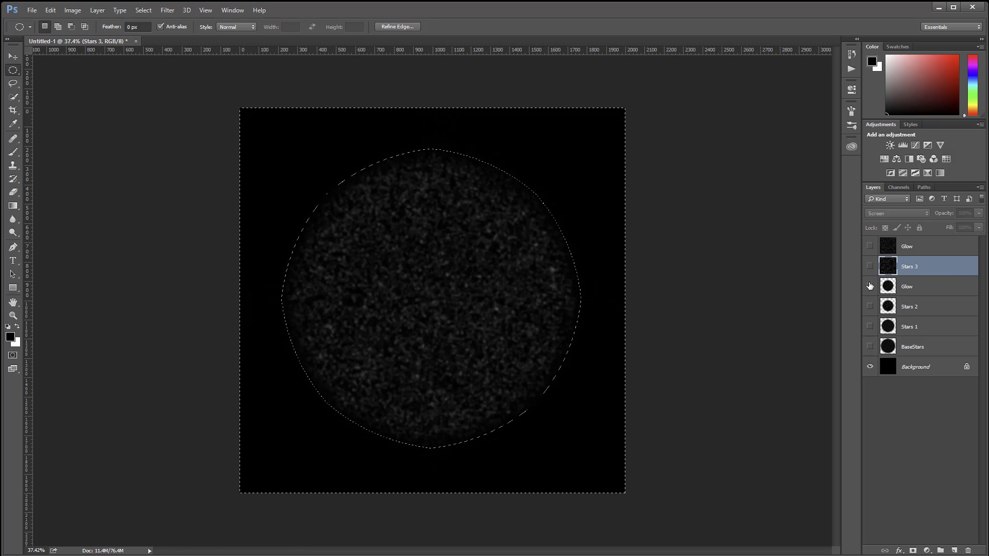
pyautogui.click(869, 266)
pyautogui.click(144, 11)
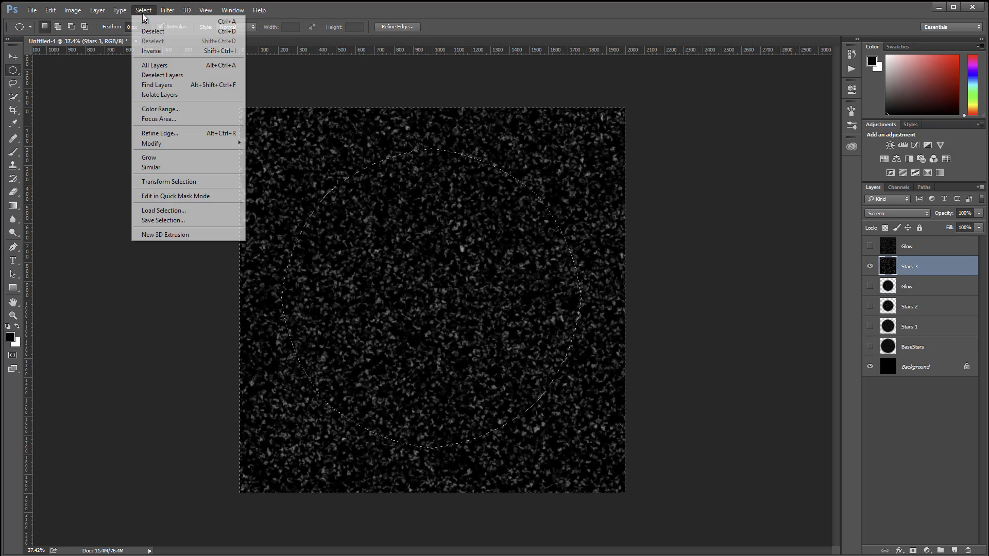
pyautogui.moveTo(171, 144)
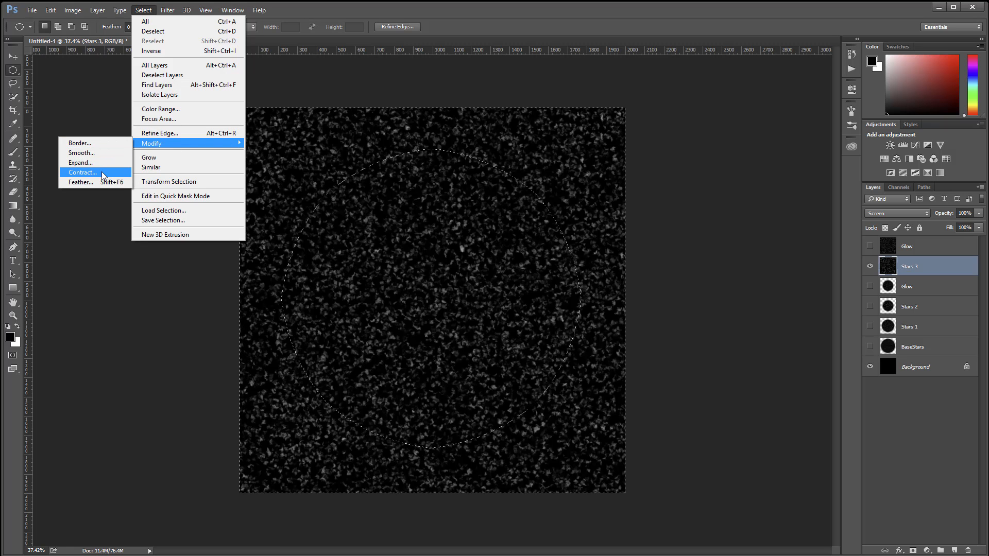
pyautogui.click(101, 162)
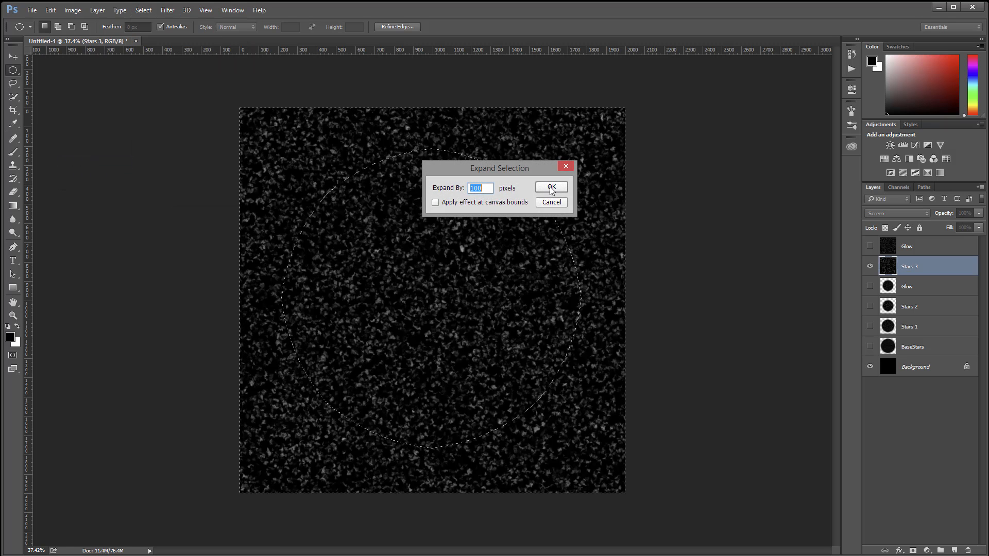
pyautogui.write('150')
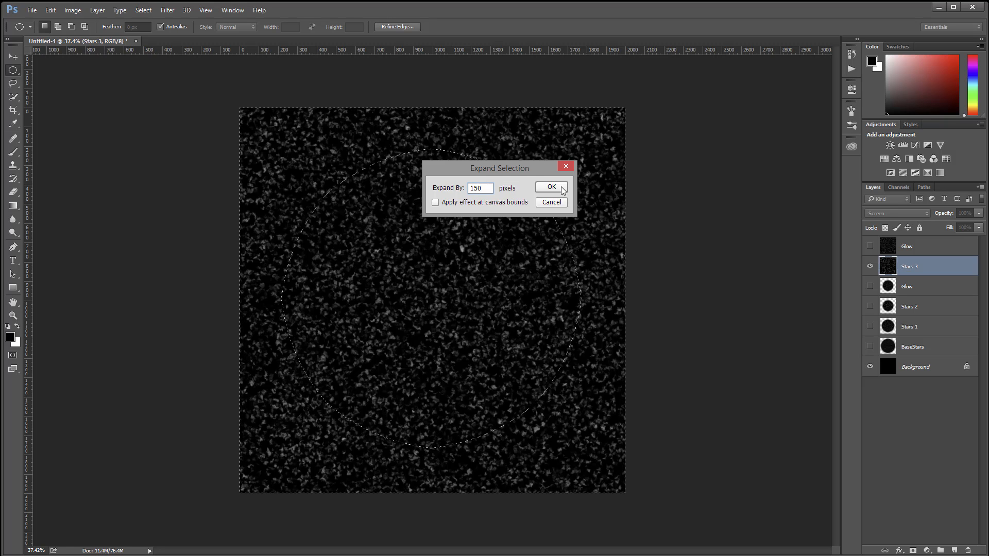
pyautogui.click(552, 187)
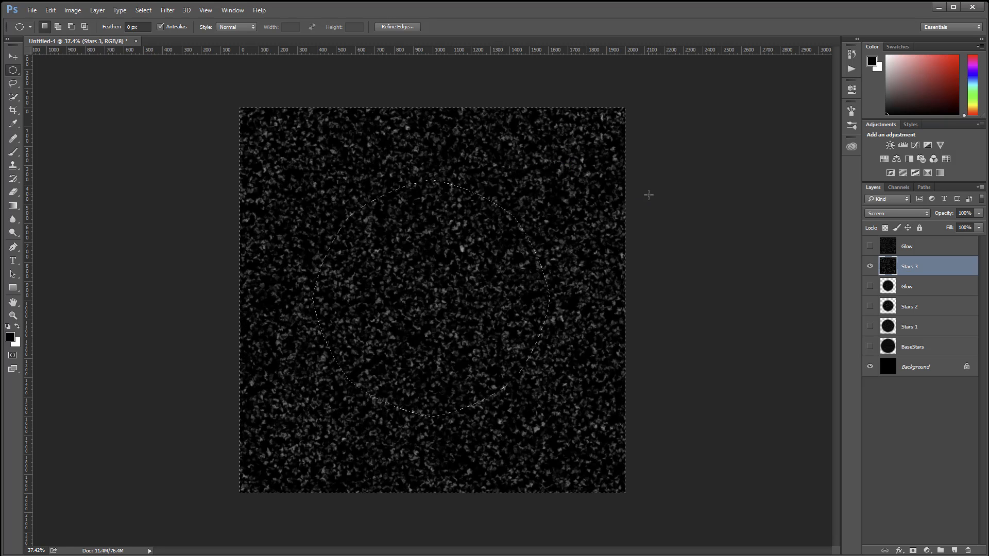
pyautogui.press('Delete')
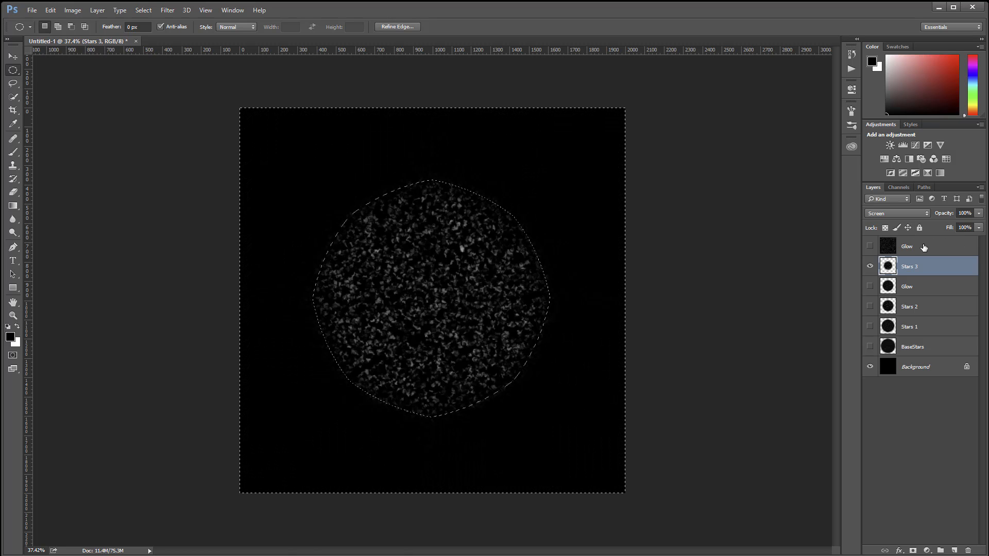
# Step: Show the Glow layer above Stars 3, delete its selected outer area and clear the selection
pyautogui.click(922, 246)
pyautogui.click(870, 247)
pyautogui.press('Delete')
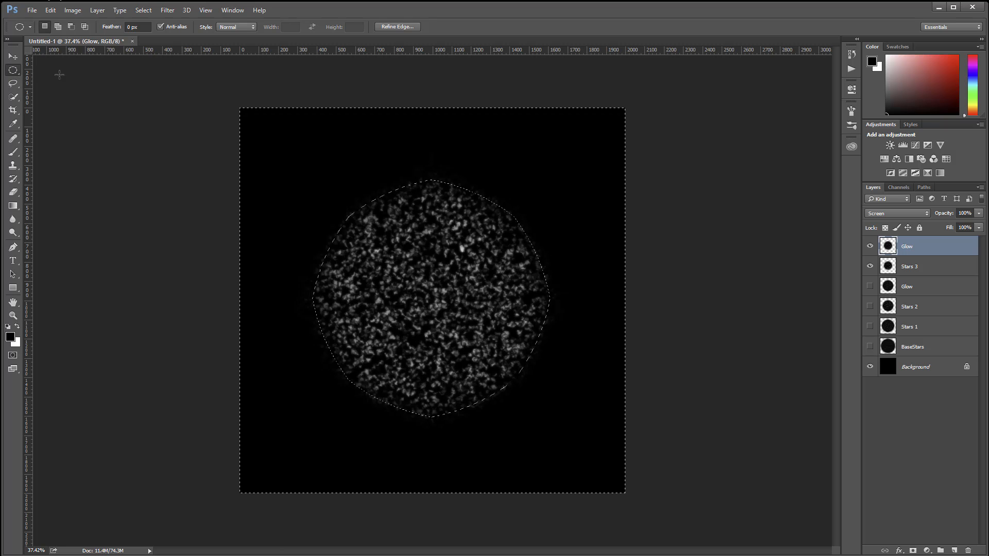
pyautogui.hotkey('ctrl', 'd')
# Step: Make the lower Glow, Stars 2, Stars 1 and BaseStars layers visible again
pyautogui.click(870, 287)
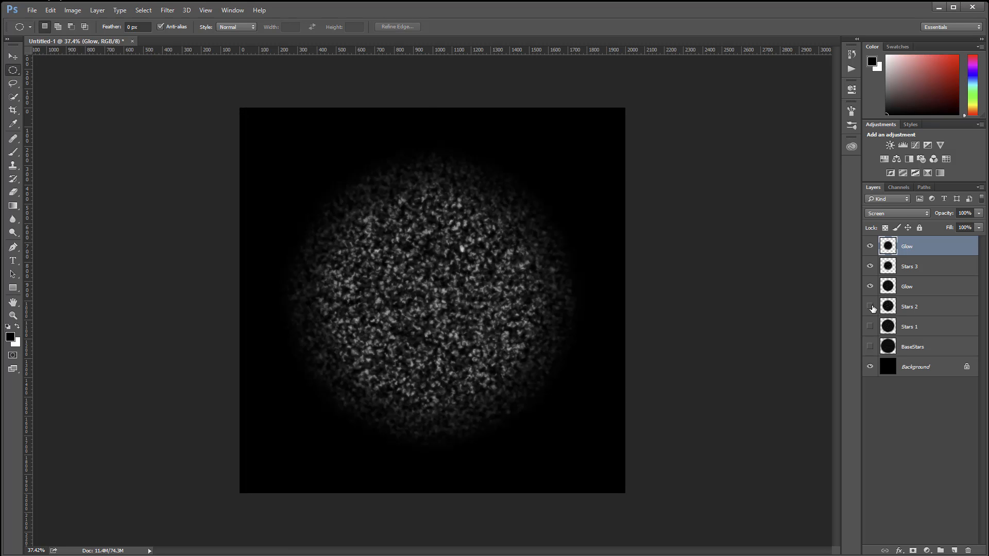
pyautogui.click(870, 307)
pyautogui.click(871, 327)
pyautogui.click(870, 346)
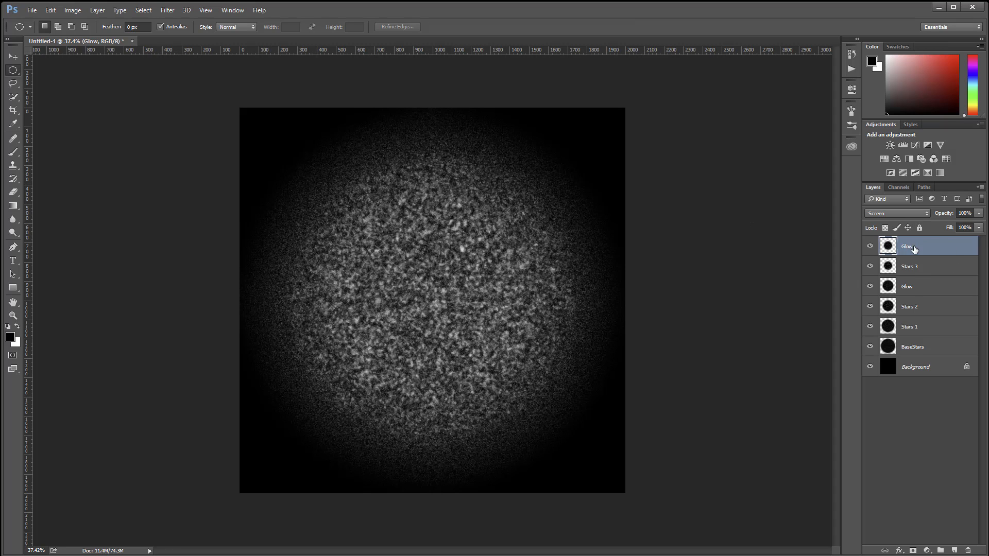
# Step: Scale both Glow layers, Stars 3 and Stars 2 together to about 66.5% around their centre
pyautogui.keyDown('shift'); pyautogui.click(909, 307); pyautogui.keyUp('shift')
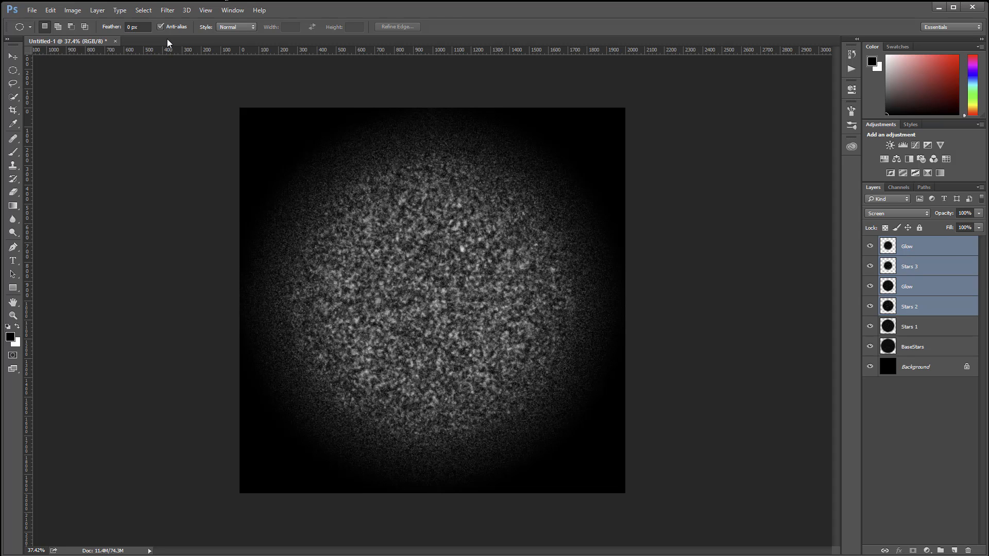
pyautogui.hotkey('ctrl', 't')
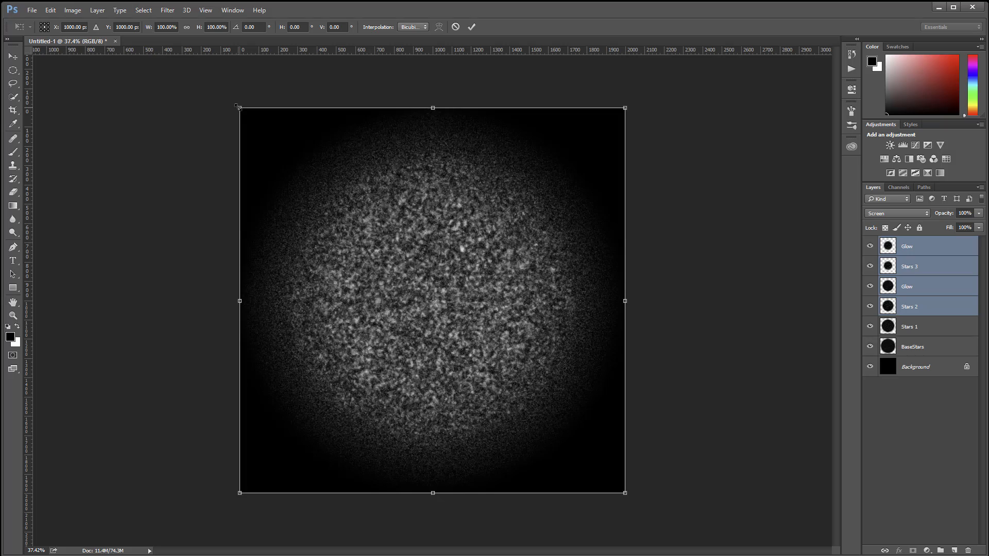
pyautogui.moveTo(240, 108); pyautogui.dragTo(289, 184)
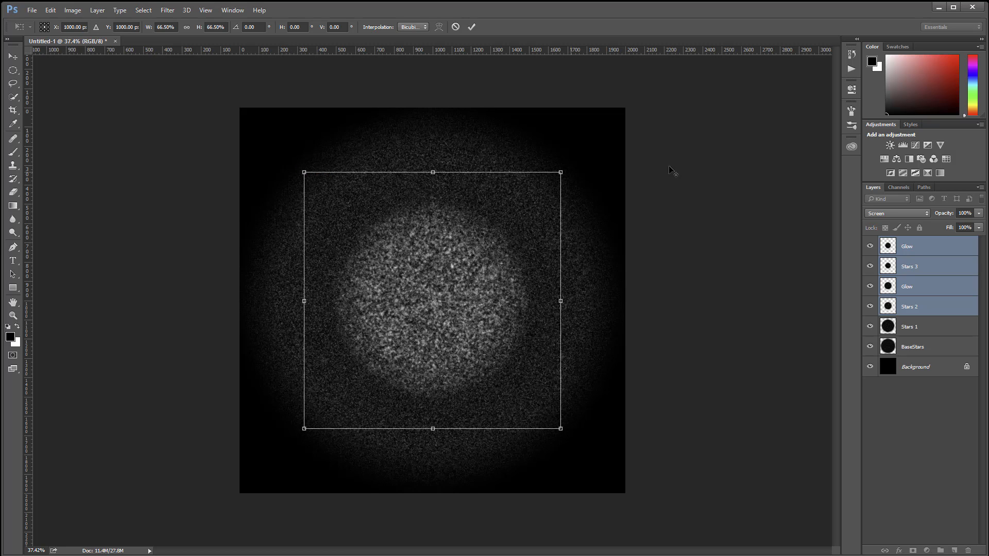
pyautogui.press('Return')
pyautogui.press('m')
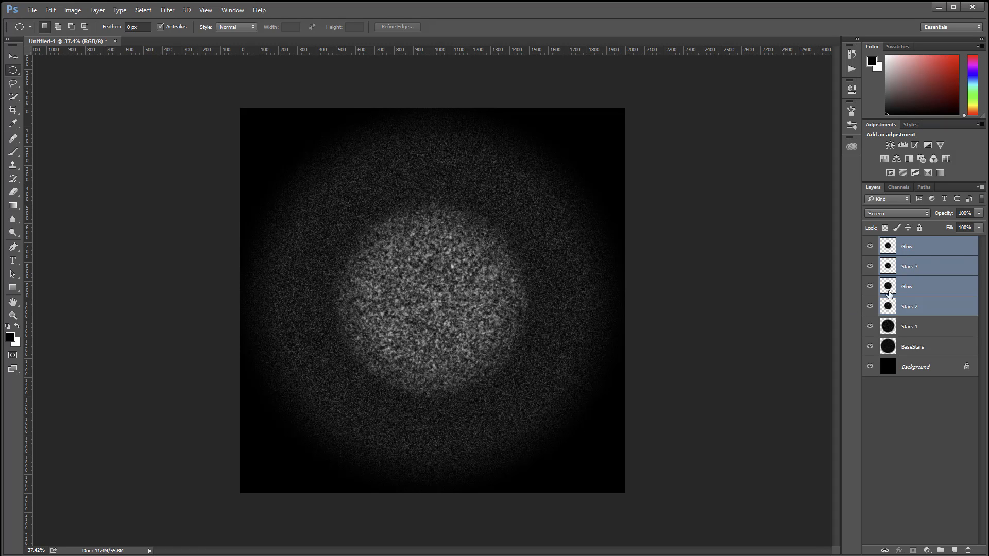
# Step: Group all the star and Glow layers above the Background and name the group Galaxy
pyautogui.click(936, 248)
pyautogui.keyDown('shift'); pyautogui.click(930, 346); pyautogui.keyUp('shift')
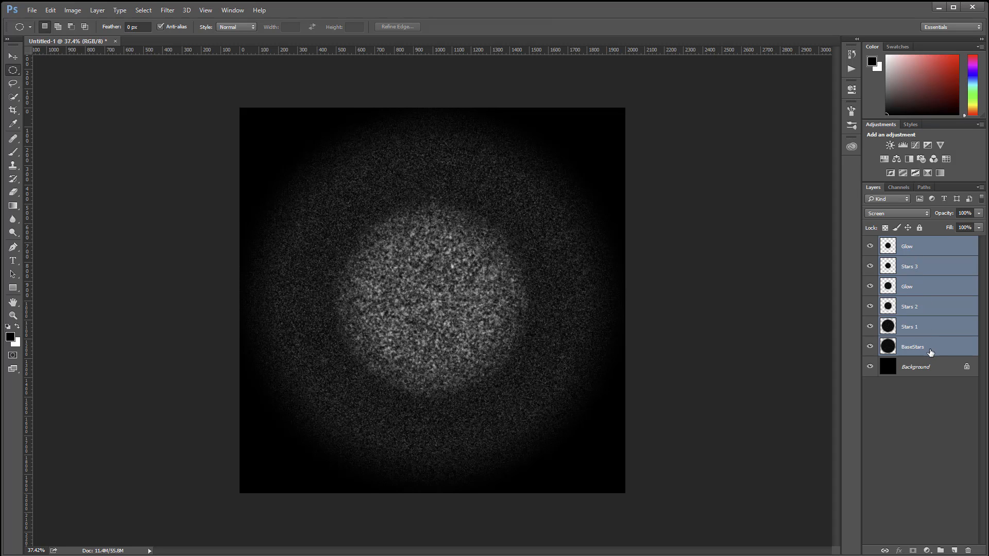
pyautogui.hotkey('ctrl', 'g')
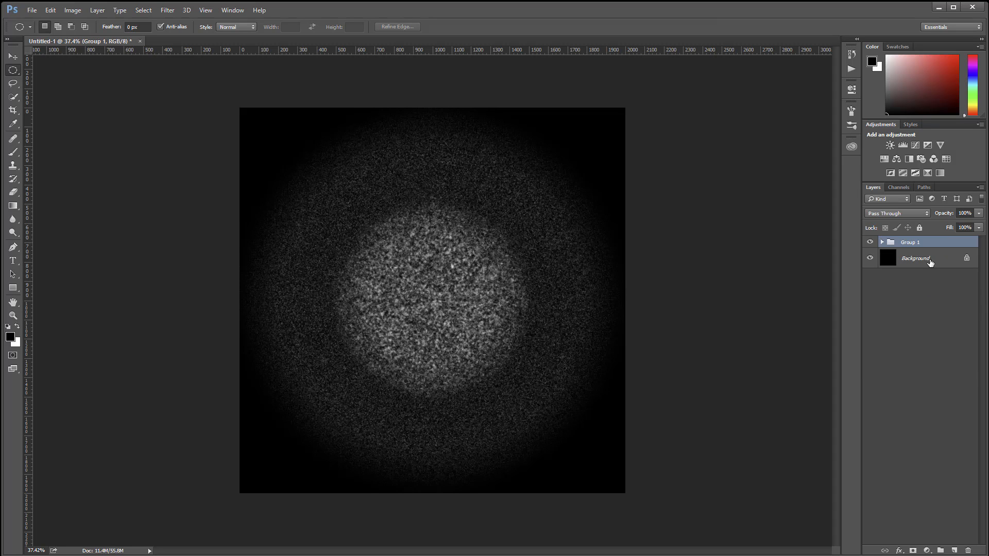
pyautogui.doubleClick(917, 242)
pyautogui.write('Galaxy')
pyautogui.press('Return')
# Step: Scale the Galaxy group down proportionally around its centre to about 80%
pyautogui.hotkey('ctrl', 't')
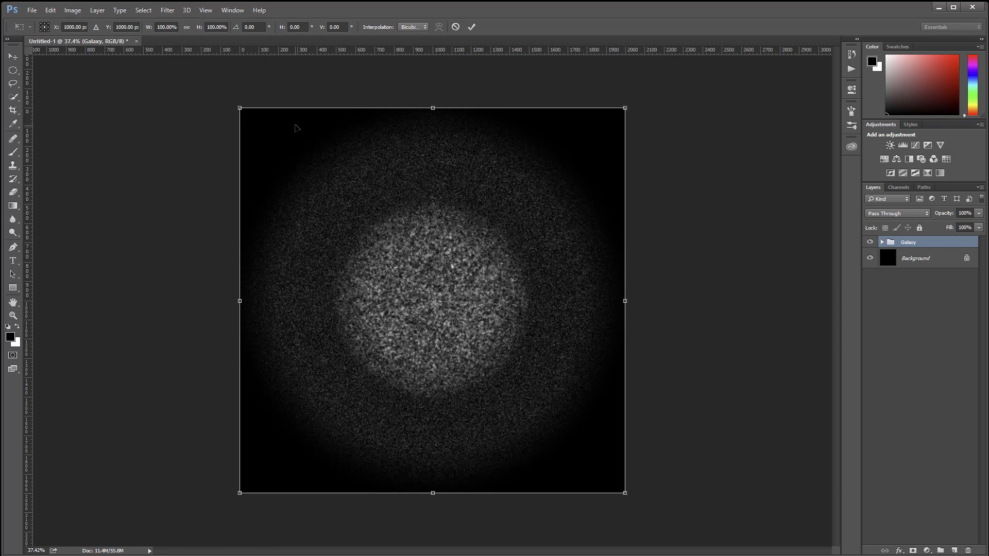
pyautogui.moveTo(241, 109); pyautogui.dragTo(272, 140)
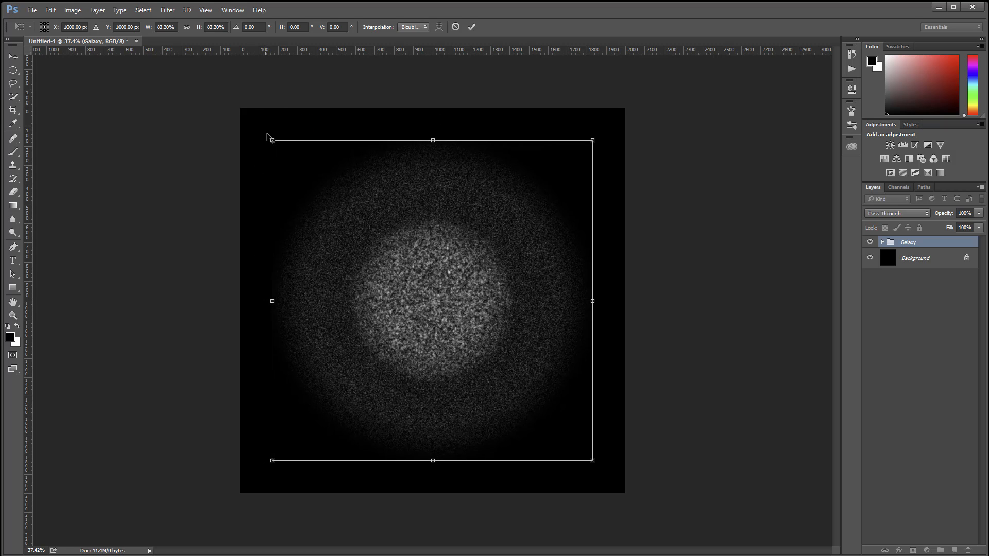
pyautogui.moveTo(271, 139); pyautogui.dragTo(277, 146)
pyautogui.press('m')
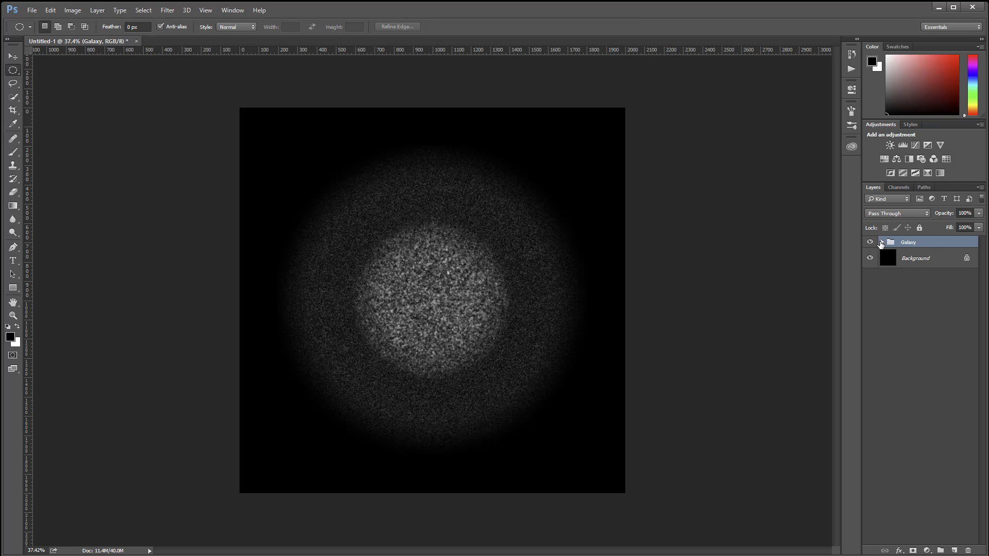
# Step: Duplicate the Stars 1 layer inside the Galaxy group and scale the copy down slightly around its centre
pyautogui.click(882, 242)
pyautogui.click(917, 340)
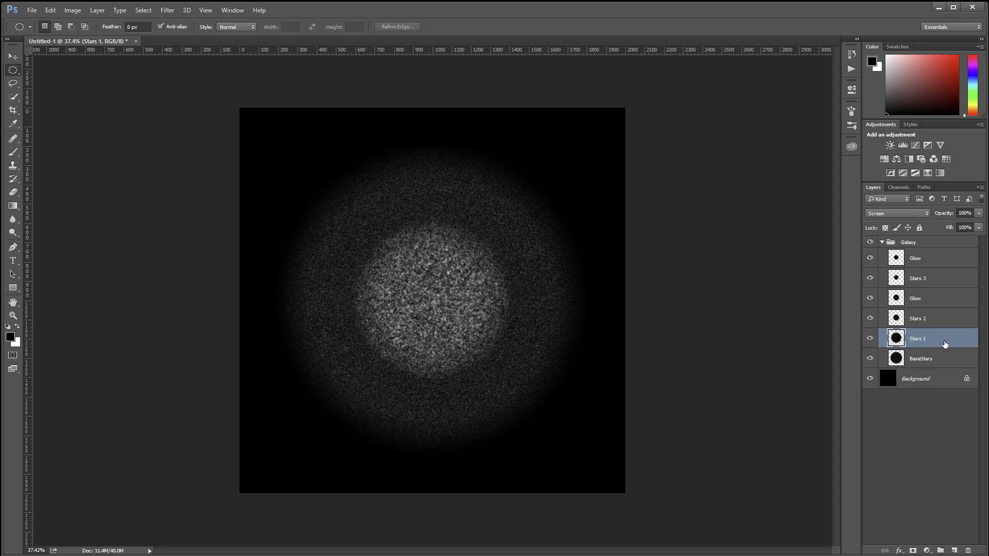
pyautogui.hotkey('ctrl', 'j')
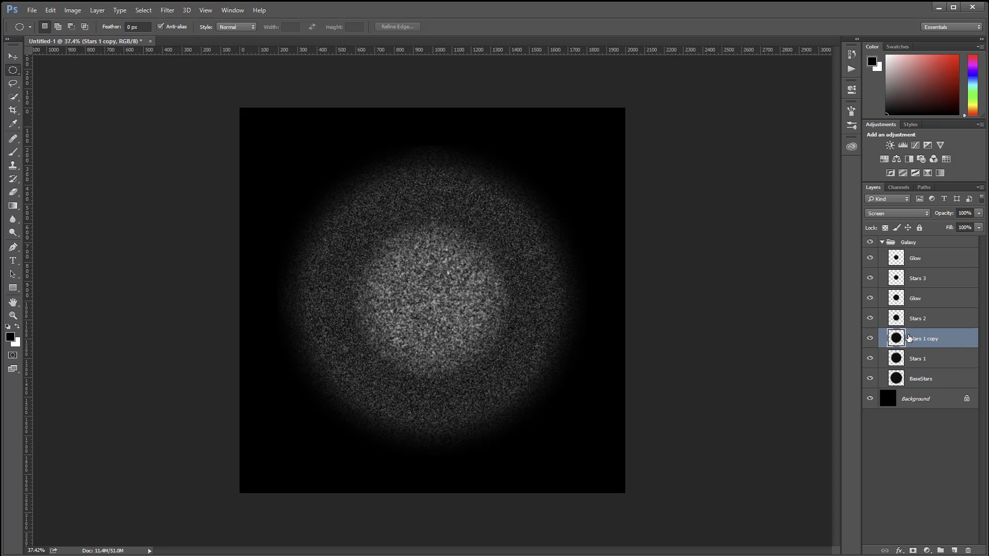
pyautogui.click(50, 9)
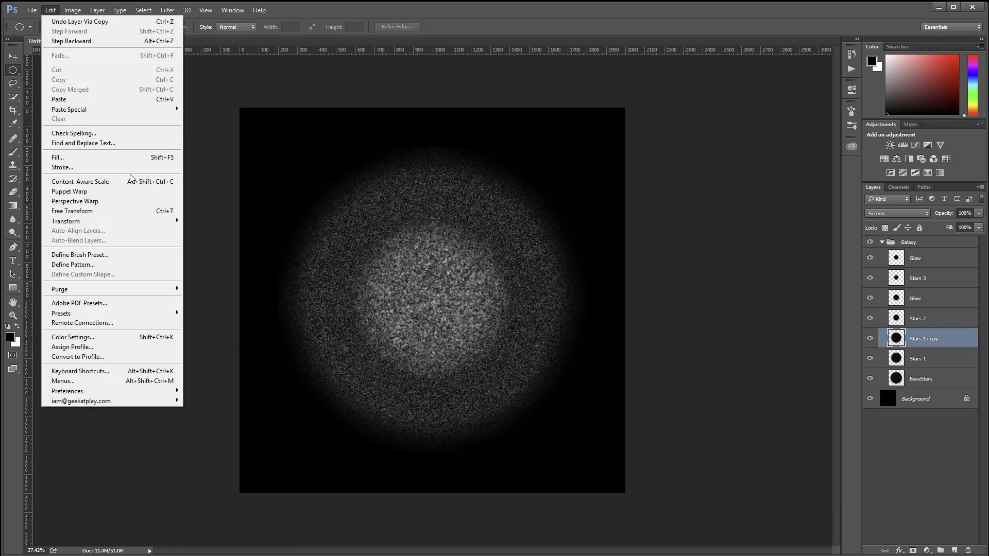
pyautogui.moveTo(163, 225)
pyautogui.click(199, 234)
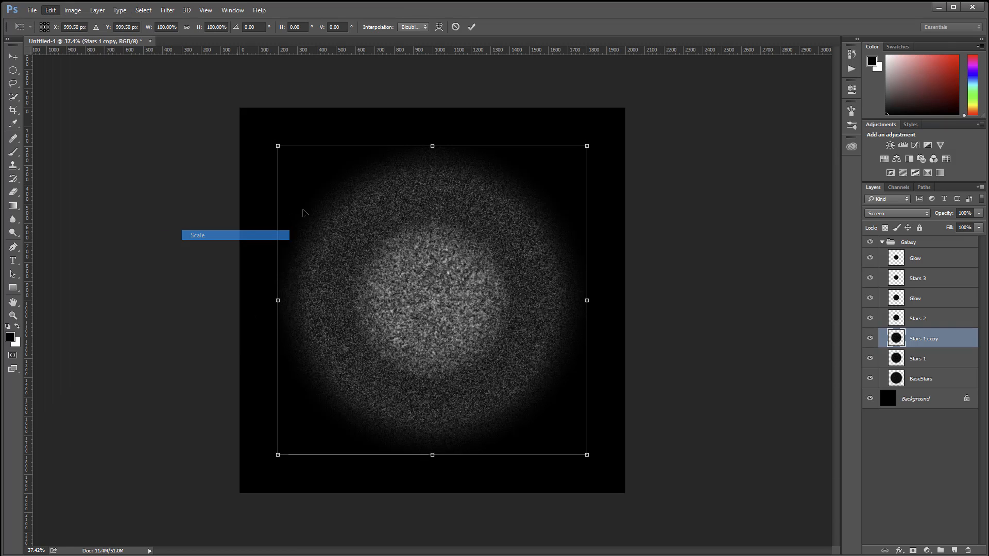
pyautogui.moveTo(276, 142); pyautogui.dragTo(292, 161)
pyautogui.press('Return')
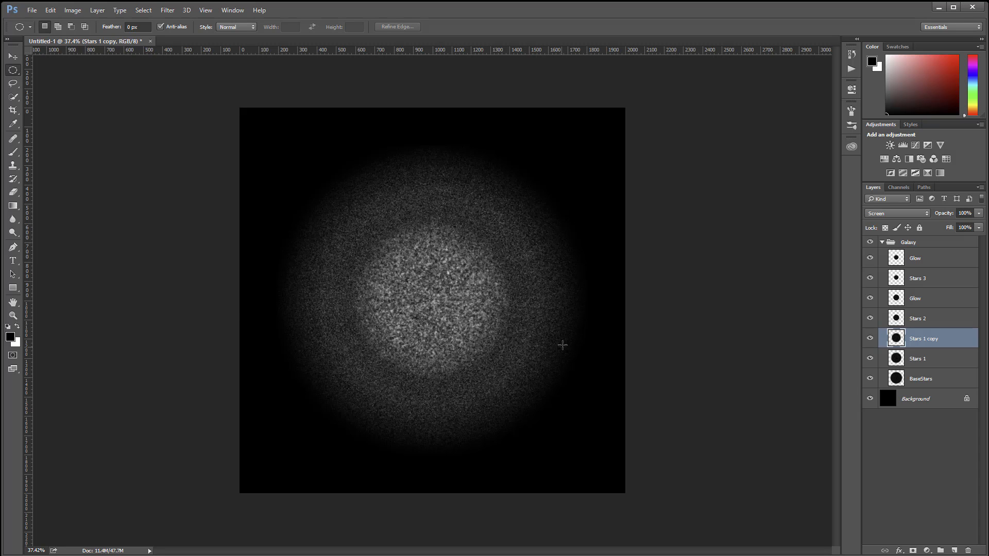
# Step: Add a layer mask to the collapsed Galaxy group and paint its centre black with a 200-pixel soft brush at 100% opacity
pyautogui.click(882, 242)
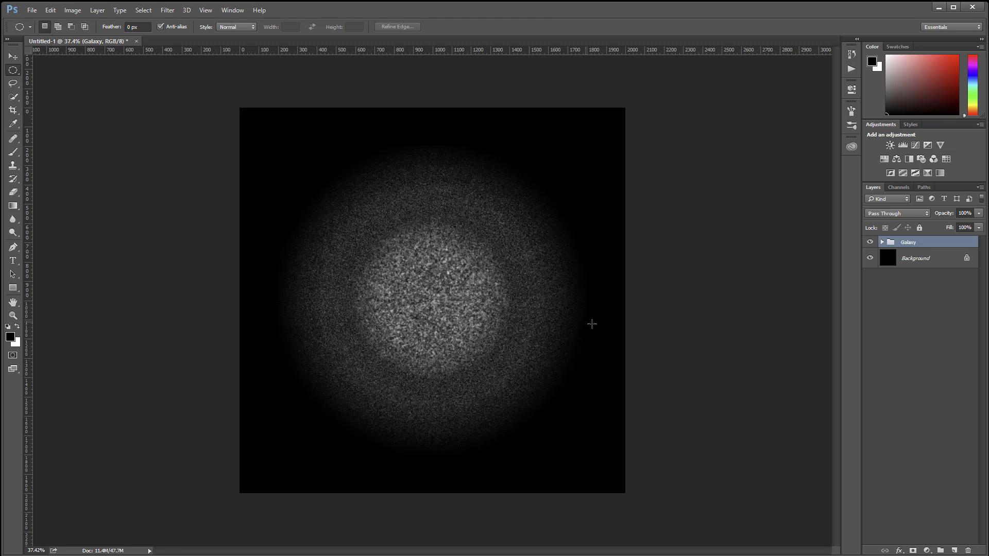
pyautogui.click(913, 550)
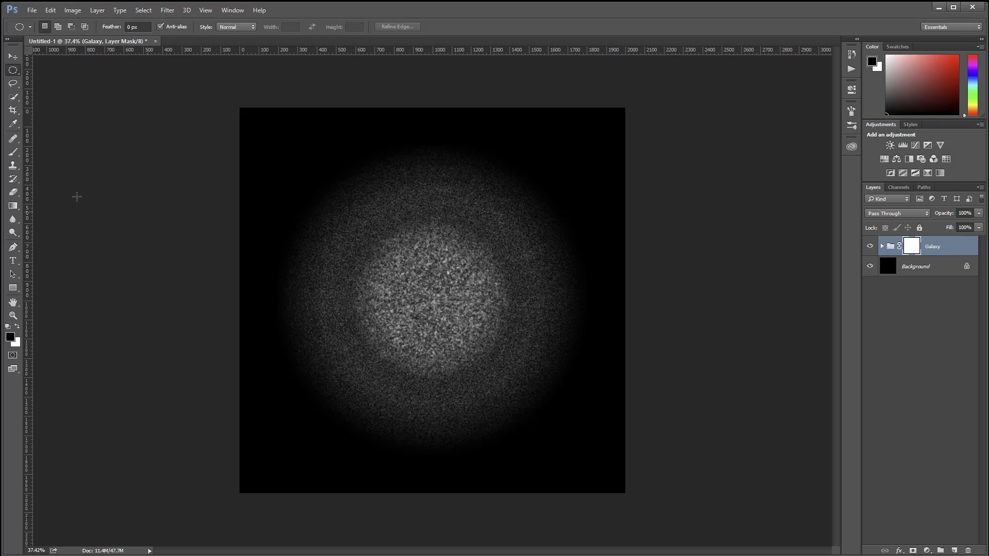
pyautogui.click(18, 152)
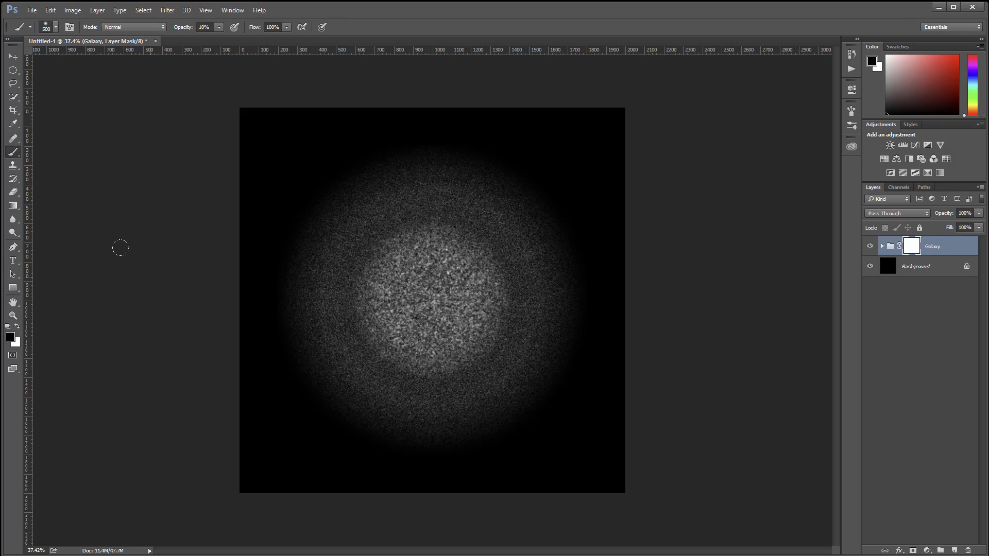
pyautogui.press('0')
pyautogui.press('[')
pyautogui.click(426, 293)
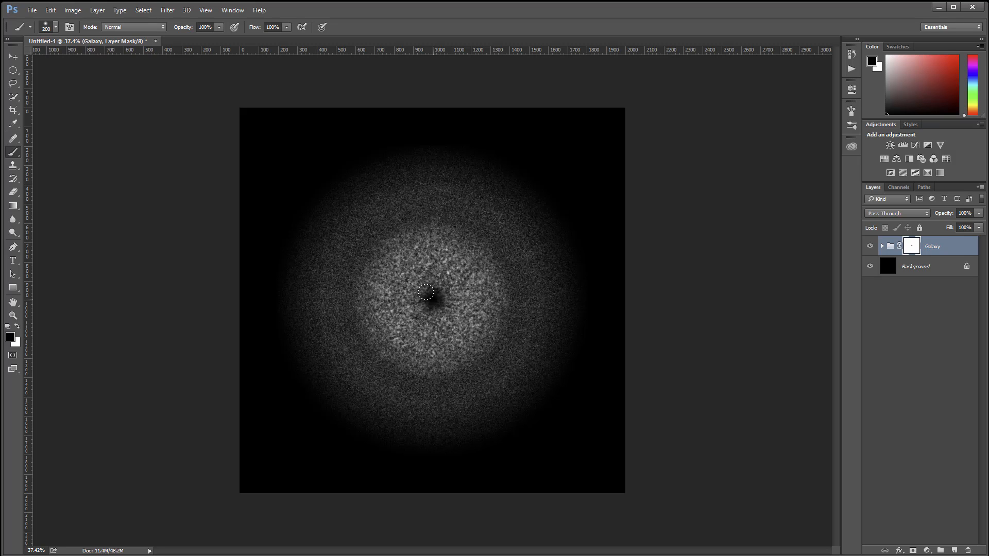
# Step: Paint five straight black spokes on the Galaxy mask, radiating from the centre past the galaxy's edge in different directions
pyautogui.keyDown('shift'); pyautogui.click(574, 155); pyautogui.keyUp('shift')
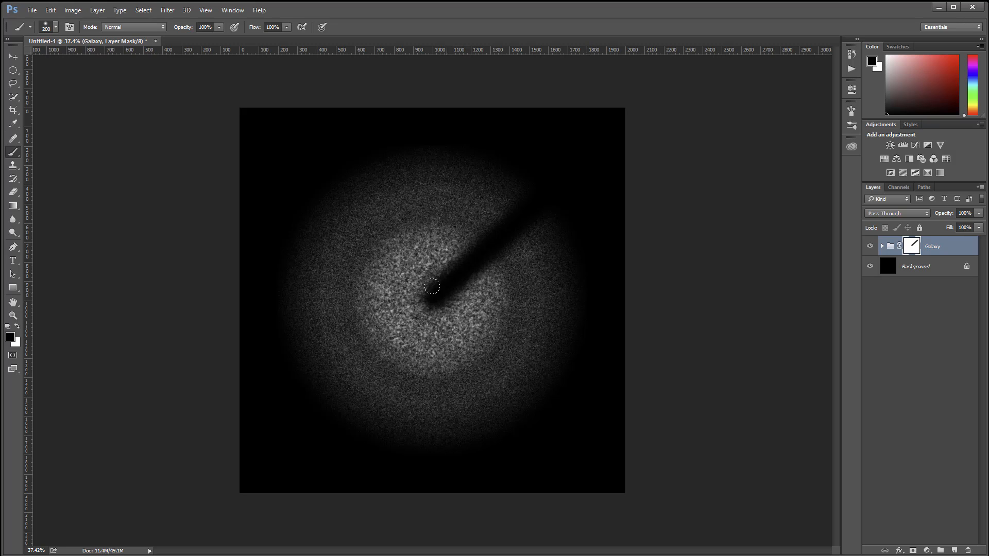
pyautogui.click(430, 290)
pyautogui.keyDown('shift'); pyautogui.click(578, 351); pyautogui.keyUp('shift')
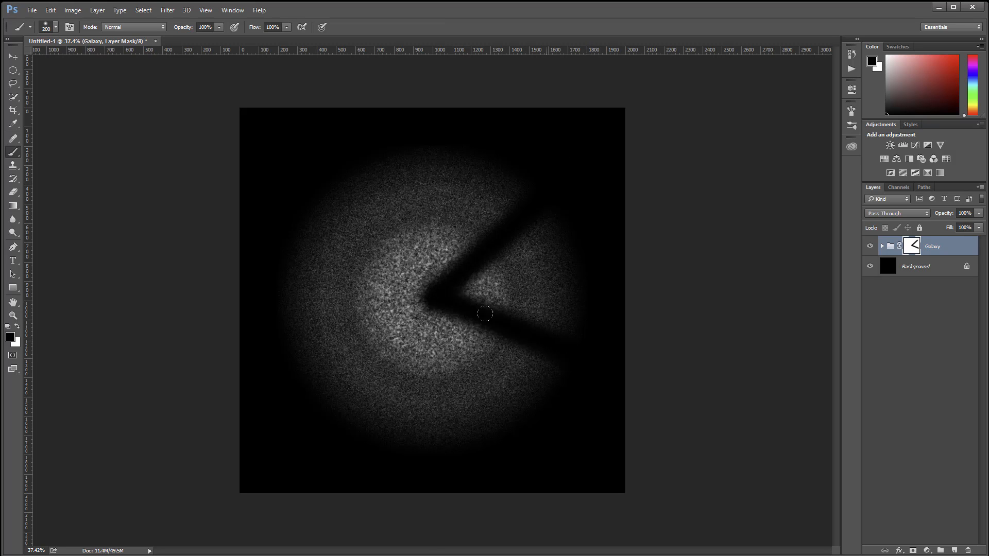
pyautogui.click(433, 297)
pyautogui.keyDown('shift'); pyautogui.click(428, 518); pyautogui.keyUp('shift')
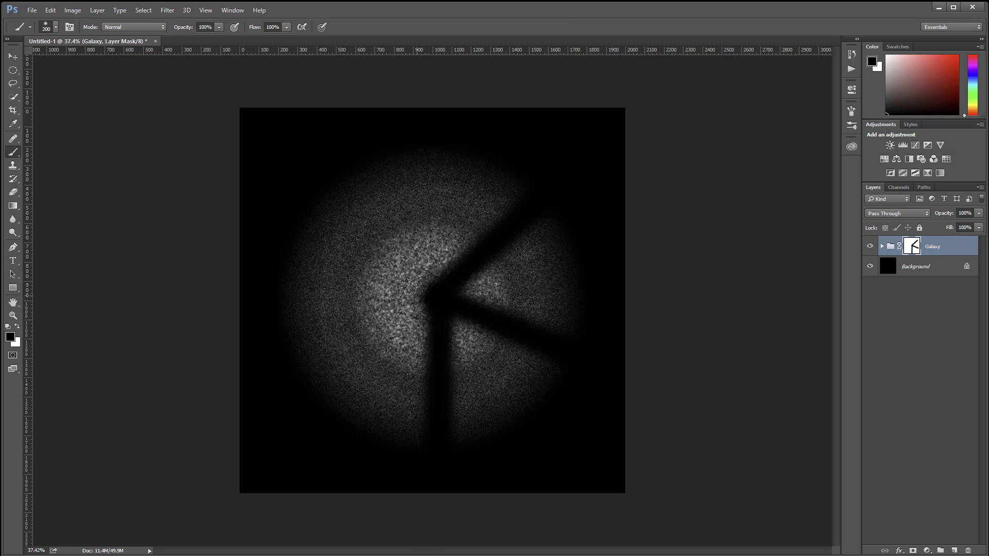
pyautogui.click(425, 294)
pyautogui.keyDown('shift'); pyautogui.click(226, 273); pyautogui.keyUp('shift')
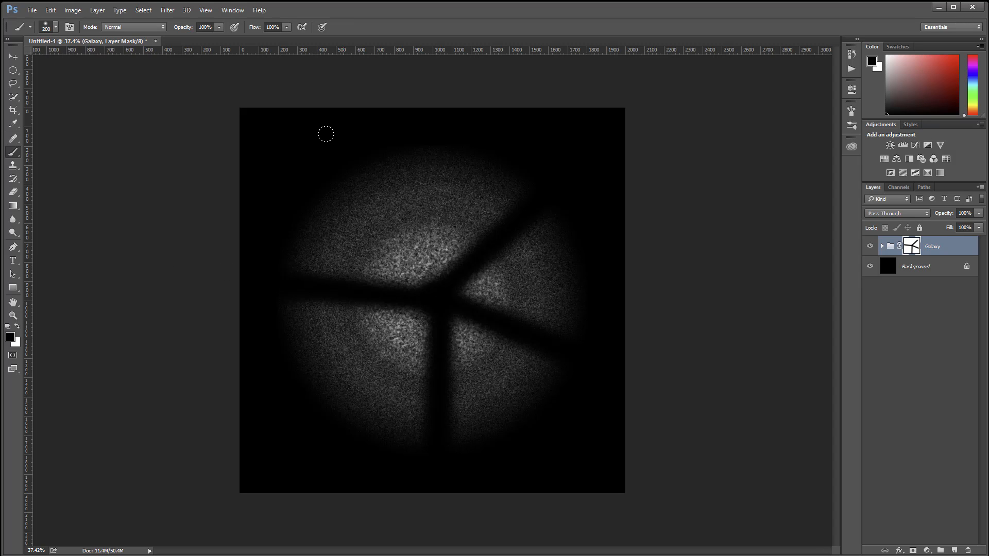
pyautogui.keyDown('shift'); pyautogui.click(295, 79); pyautogui.keyUp('shift')
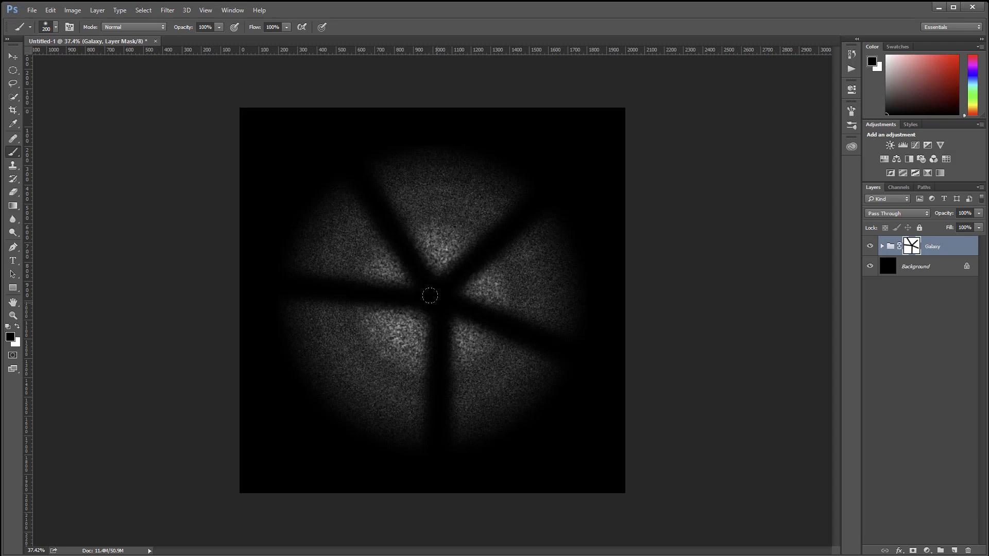
# Step: Reduce the brush to 100 pixels and paint two thinner mask spokes from the centre, toward the lower left and straight up
pyautogui.press('[')
pyautogui.press('[')
pyautogui.press('[')
pyautogui.press('[')
pyautogui.keyDown('shift'); pyautogui.click(280, 462); pyautogui.keyUp('shift')
pyautogui.click(440, 284)
pyautogui.keyDown('shift'); pyautogui.click(458, 111); pyautogui.keyUp('shift')
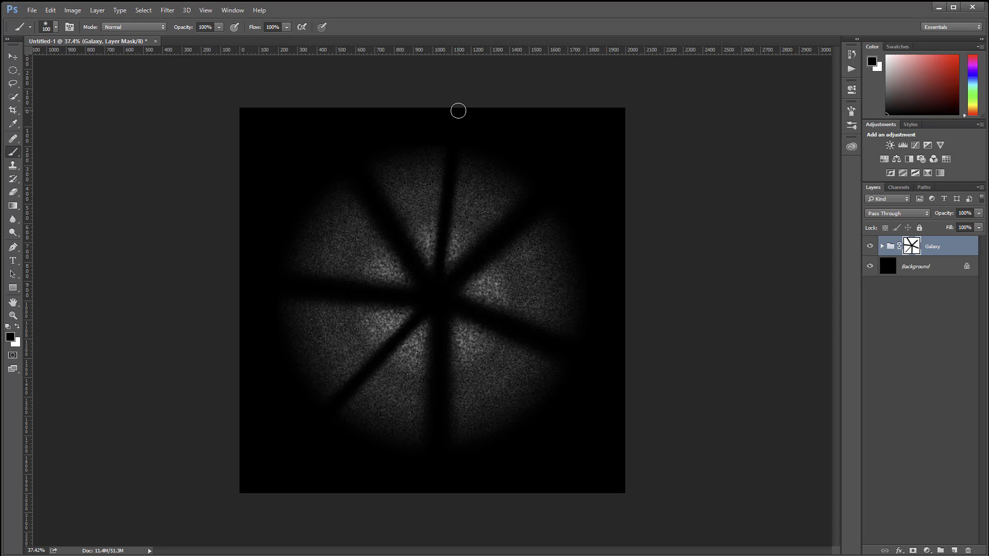
# Step: Reduce the brush to 50 pixels and paint a still thinner mask spoke from the centre past the galaxy's right edge
pyautogui.press('[')
pyautogui.press('[')
pyautogui.keyDown('shift'); pyautogui.click(652, 277); pyautogui.keyUp('shift')
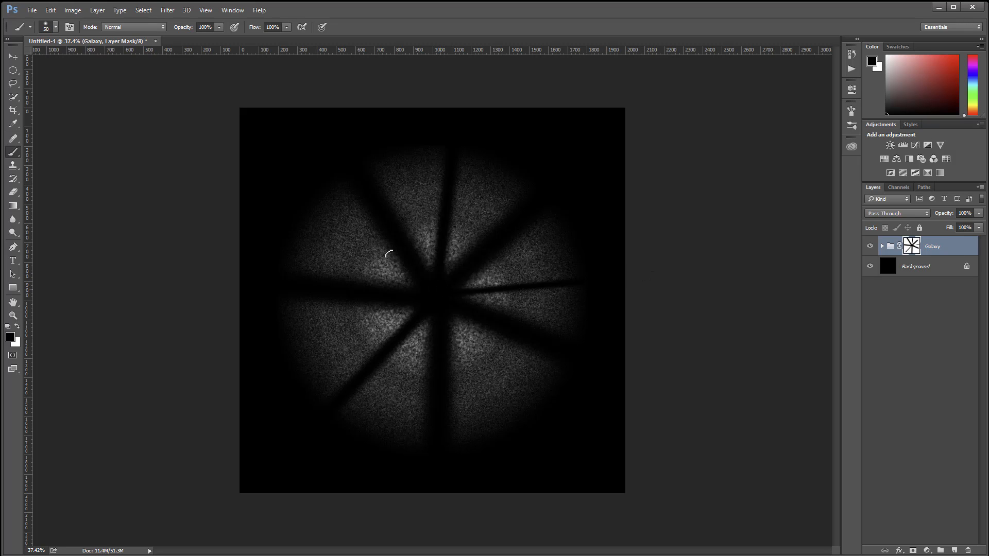
# Step: Paint two more thin mask spokes, toward the upper left and lower right, and twirl the Galaxy mask by 182 degrees
pyautogui.keyDown('shift'); pyautogui.click(281, 227); pyautogui.keyUp('shift')
pyautogui.keyDown('shift'); pyautogui.click(566, 474); pyautogui.keyUp('shift')
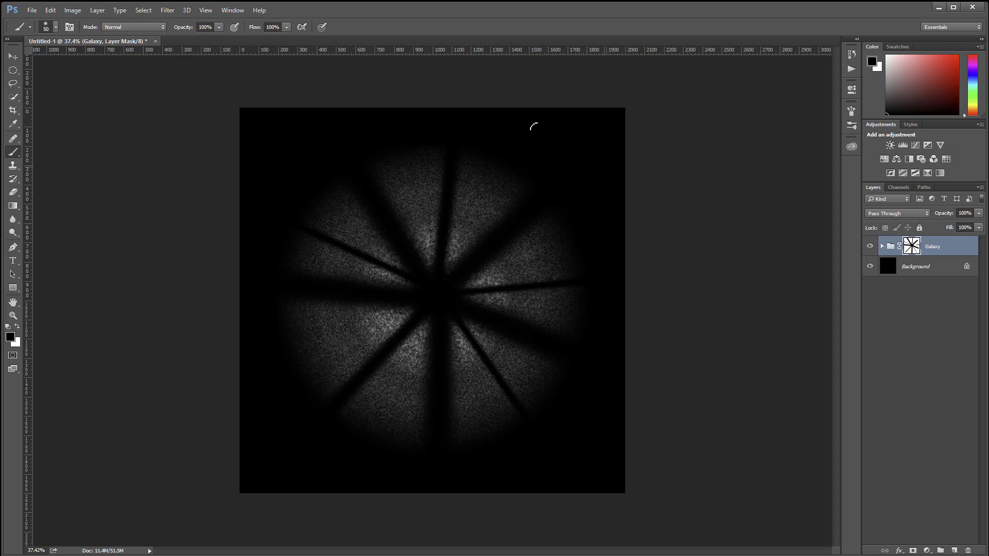
pyautogui.click(170, 13)
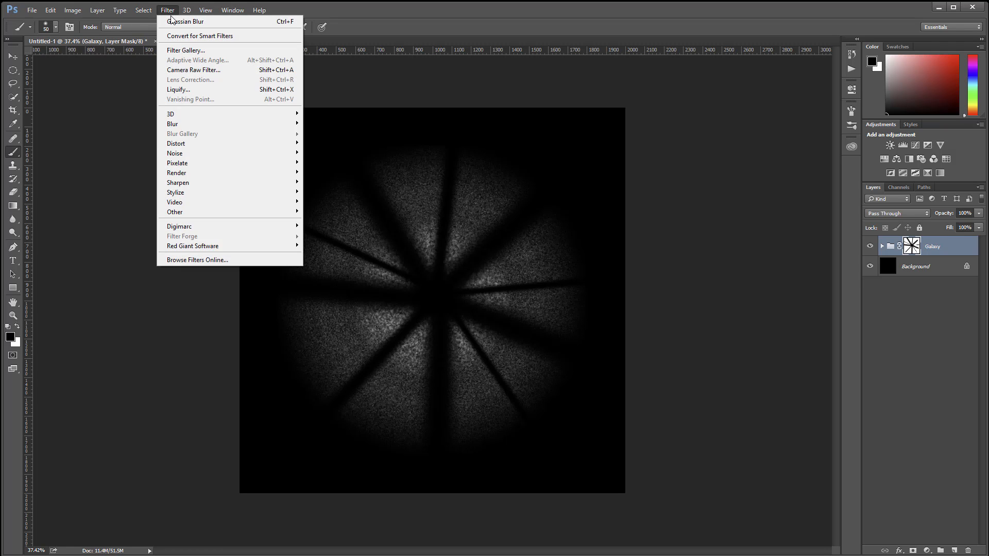
pyautogui.moveTo(192, 144)
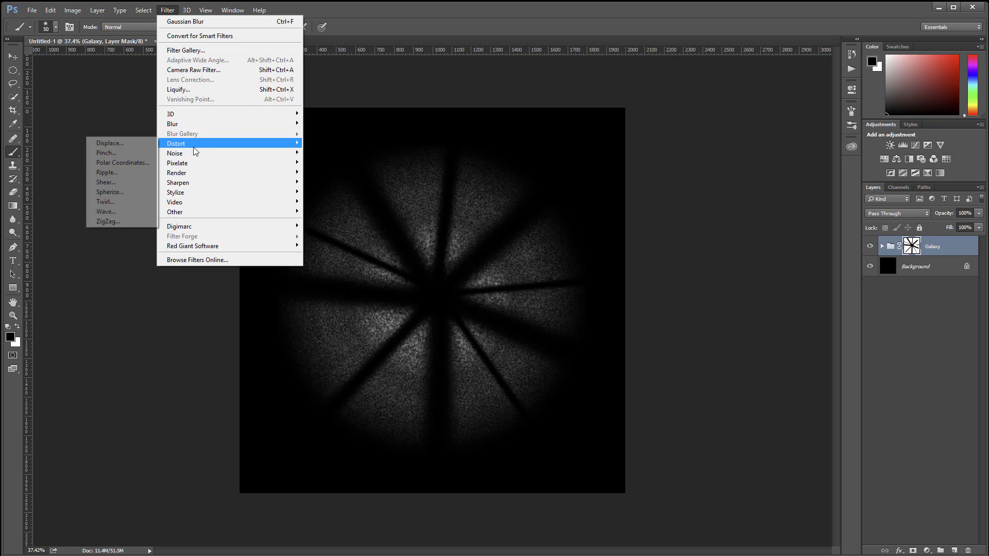
pyautogui.click(114, 204)
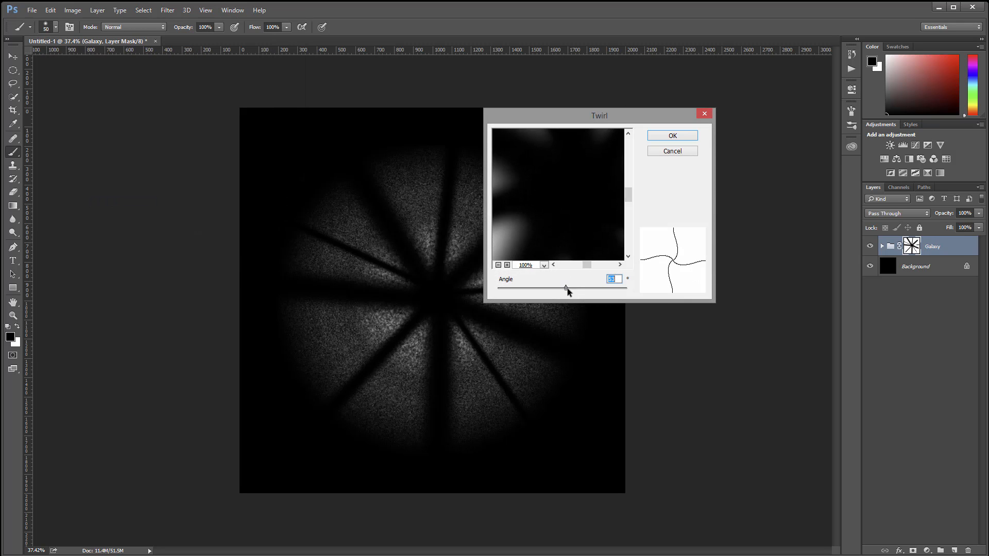
pyautogui.moveTo(567, 289); pyautogui.dragTo(575, 287)
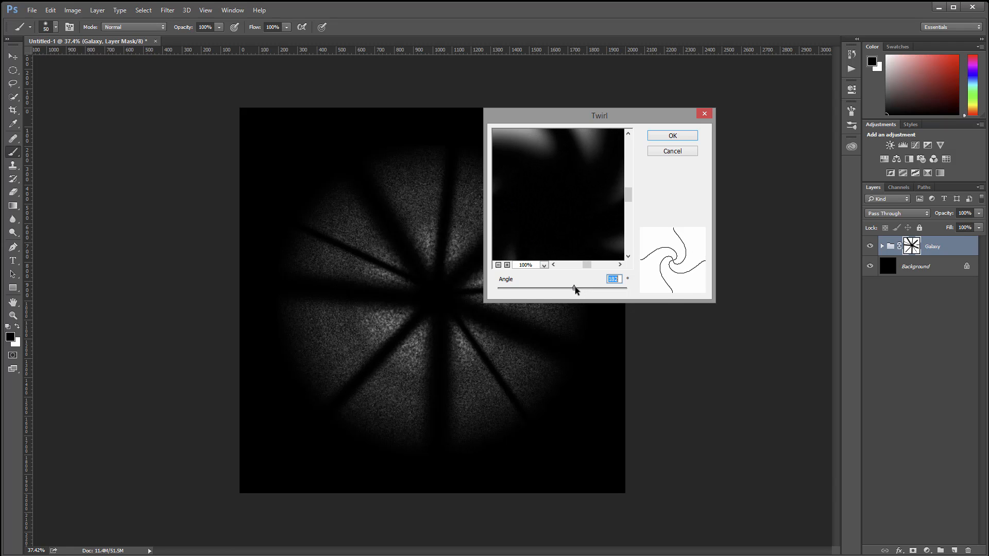
pyautogui.click(673, 135)
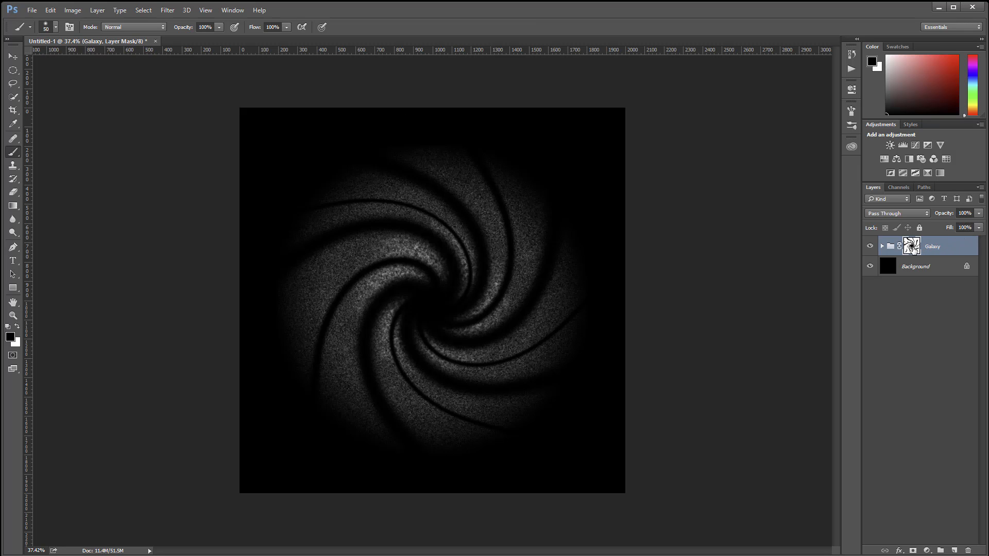
pyautogui.moveTo(912, 249); pyautogui.dragTo(939, 232)
pyautogui.press('Delete')
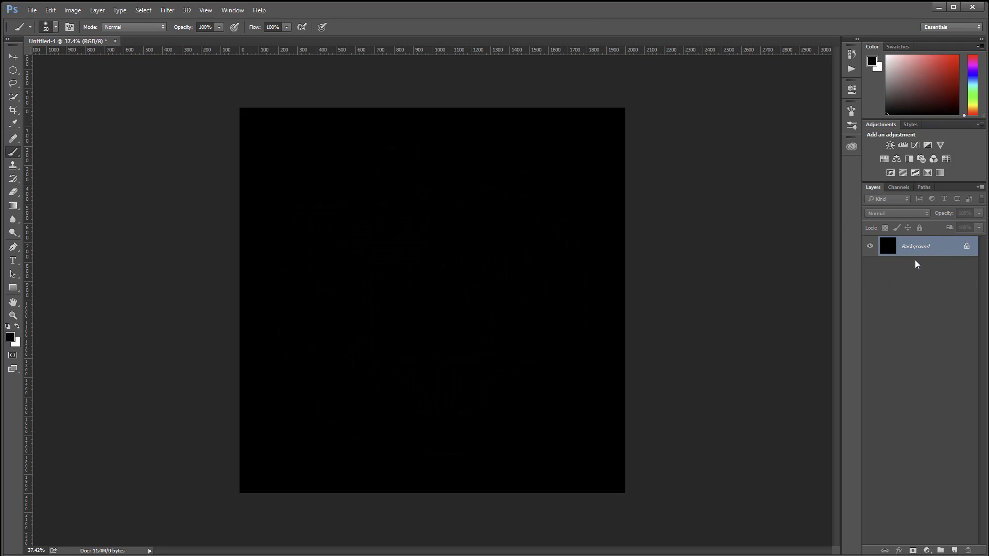
pyautogui.hotkey('ctrl', 'z')
# Step: Delete the layer mask from the Galaxy group without applying it
pyautogui.moveTo(912, 247); pyautogui.dragTo(969, 551)
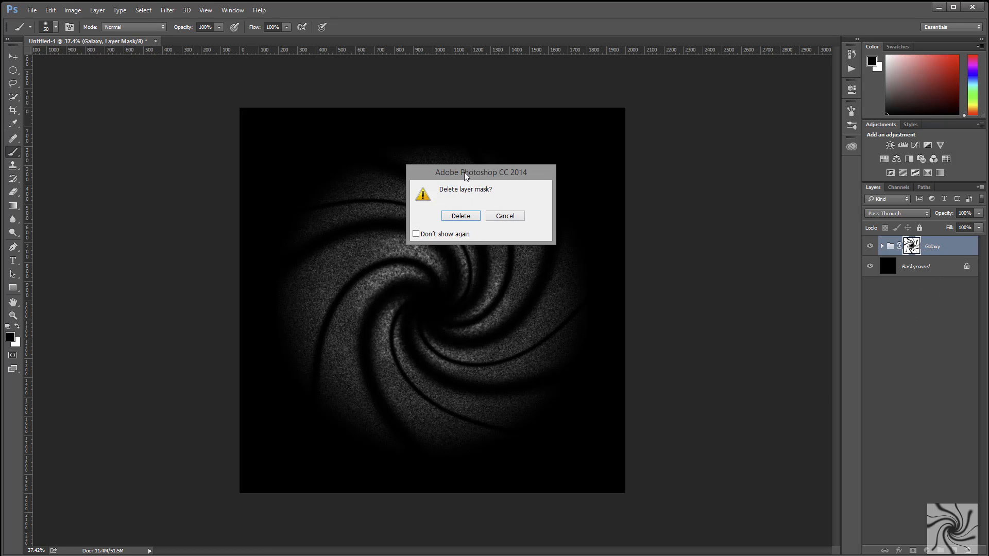
pyautogui.click(461, 216)
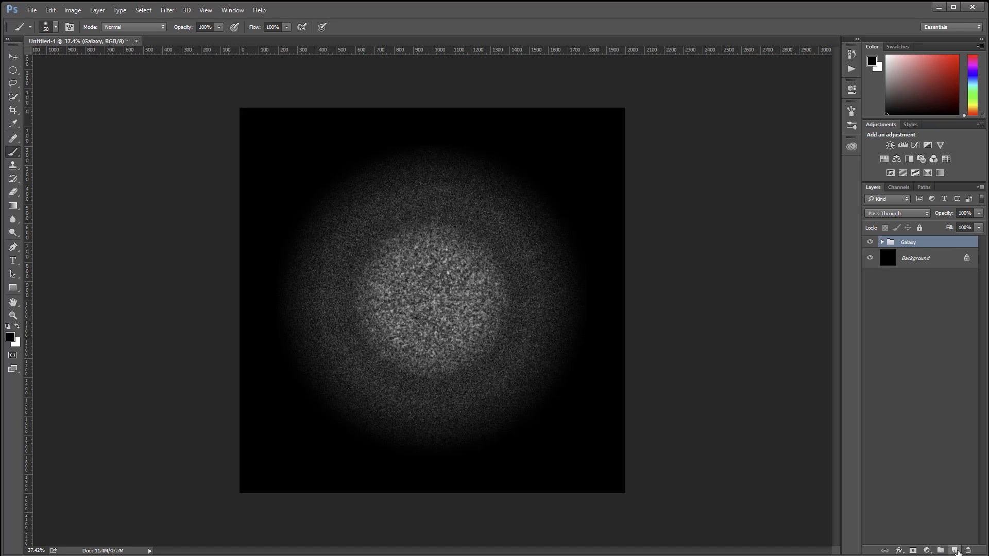
# Step: Add a new layer named SI above the Galaxy group and clip it to the group
pyautogui.click(955, 551)
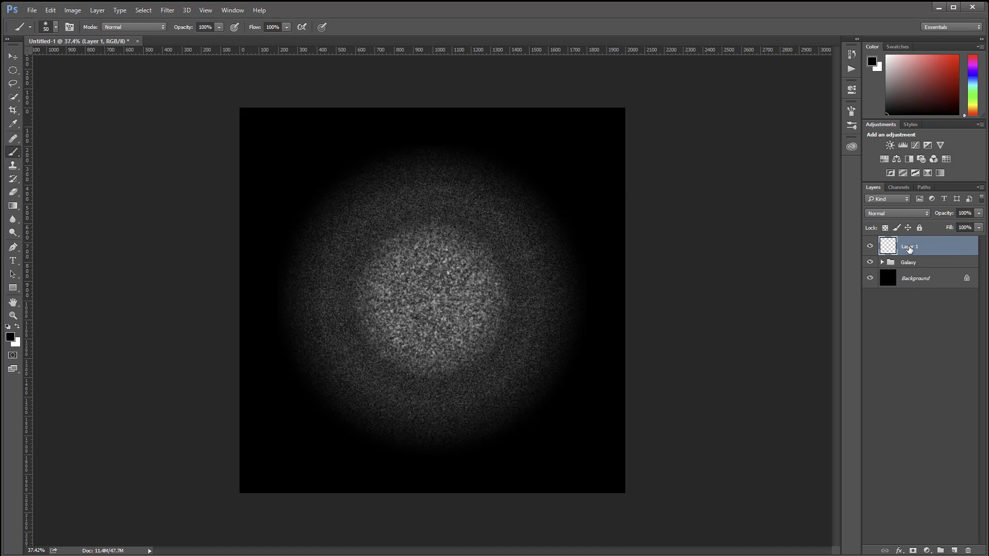
pyautogui.doubleClick(909, 248)
pyautogui.write('Sl')
pyautogui.click(963, 250)
pyautogui.keyDown('alt'); pyautogui.click(935, 252); pyautogui.keyUp('alt')
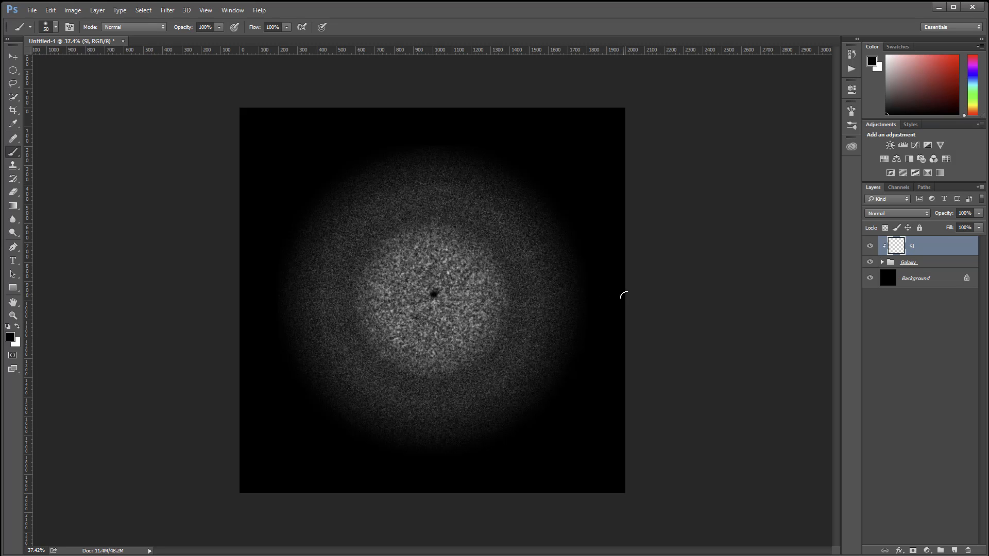
# Step: Paint three thin black spokes on the SI layer with the 50-pixel brush, from the centre toward the right, upper left and lower left
pyautogui.moveTo(623, 295); pyautogui.dragTo(436, 295)
pyautogui.keyDown('shift'); pyautogui.click(325, 159); pyautogui.keyUp('shift')
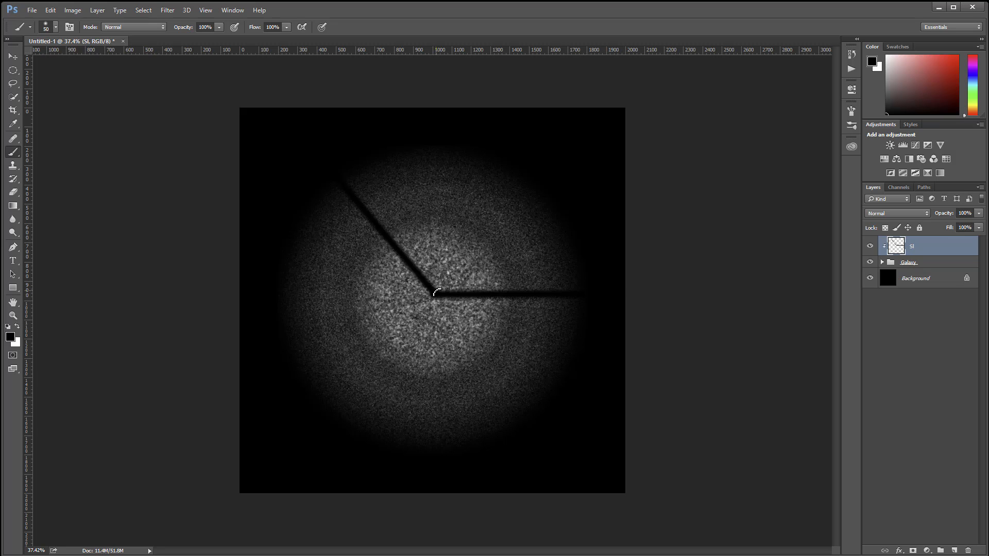
pyautogui.click(334, 466)
pyautogui.keyDown('shift'); pyautogui.click(434, 295); pyautogui.keyUp('shift')
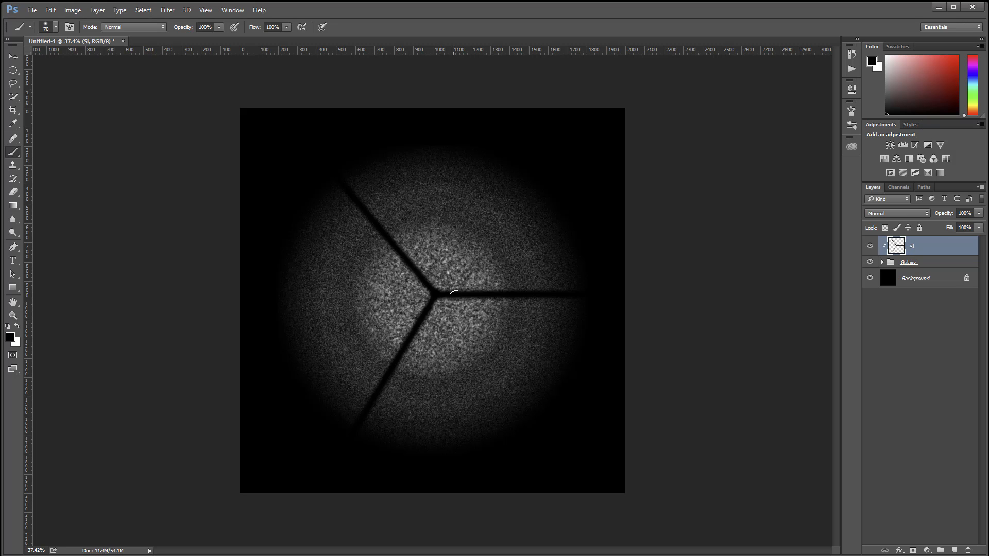
# Step: Enlarge the brush to 175 pixels and paint three thicker black spokes from the centre toward the upper right, left and lower right
pyautogui.click(431, 289)
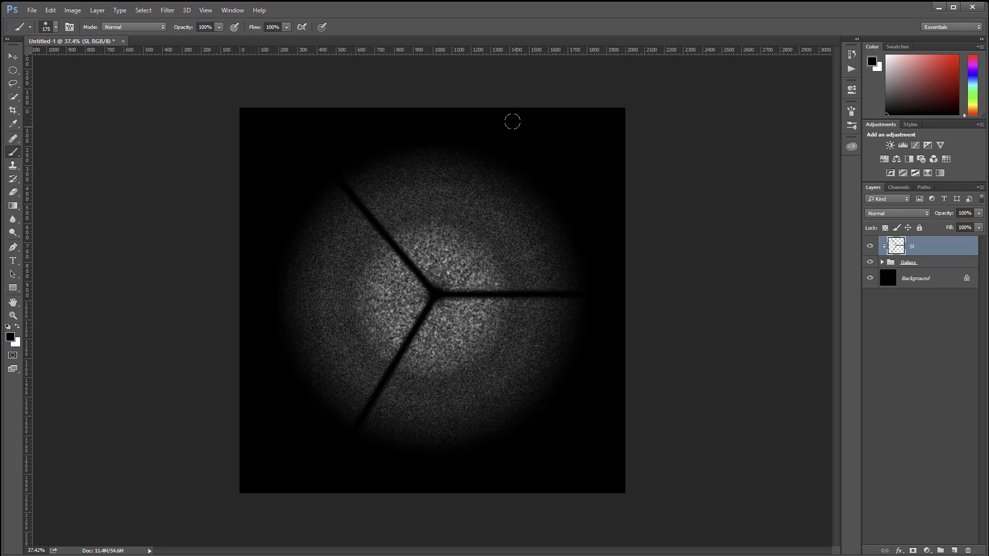
pyautogui.keyDown('shift'); pyautogui.click(512, 122); pyautogui.keyUp('shift')
pyautogui.click(260, 227)
pyautogui.keyDown('shift'); pyautogui.click(430, 292); pyautogui.keyUp('shift')
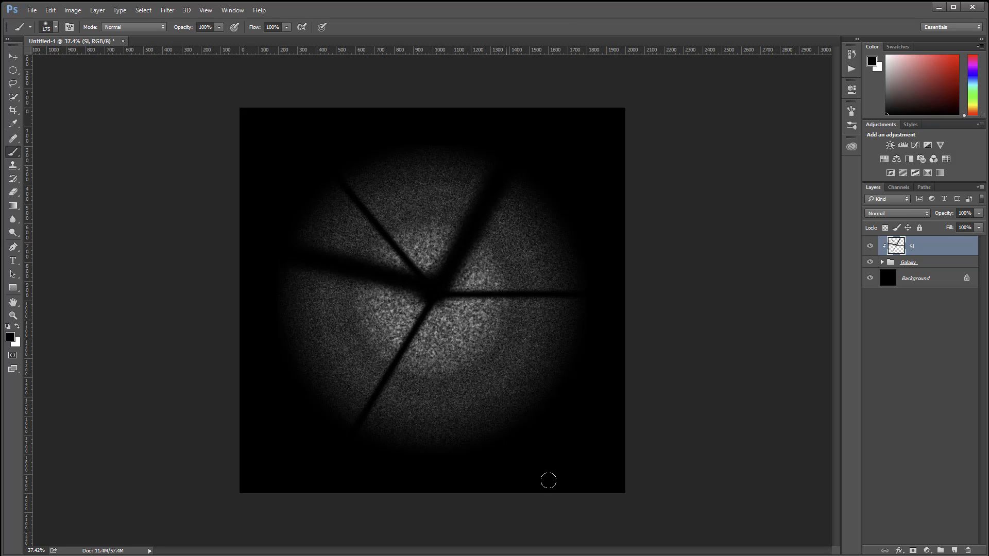
pyautogui.keyDown('shift'); pyautogui.click(549, 481); pyautogui.keyUp('shift')
# Step: Twirl the spokes on the SI layer with the Twirl filter at an angle of 214 degrees
pyautogui.click(168, 10)
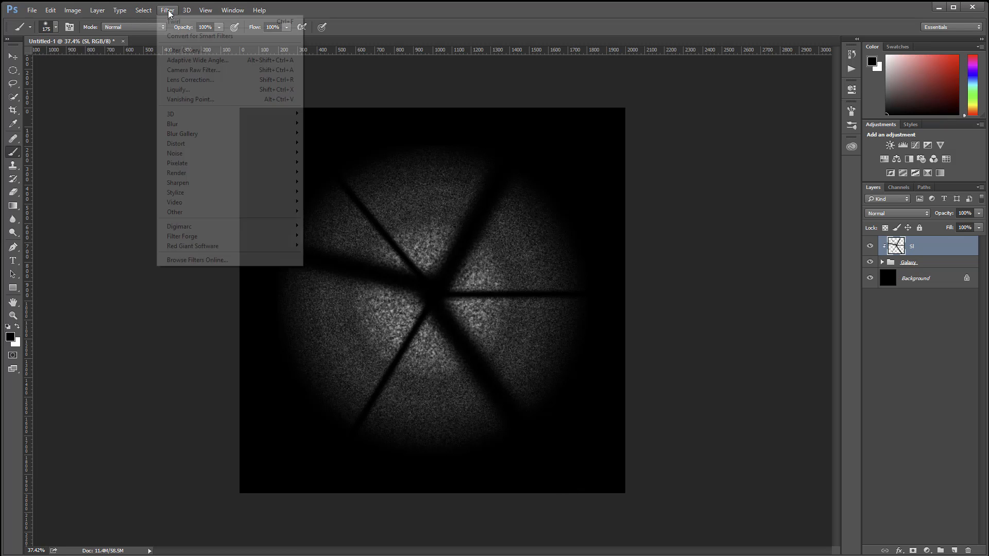
pyautogui.moveTo(228, 148)
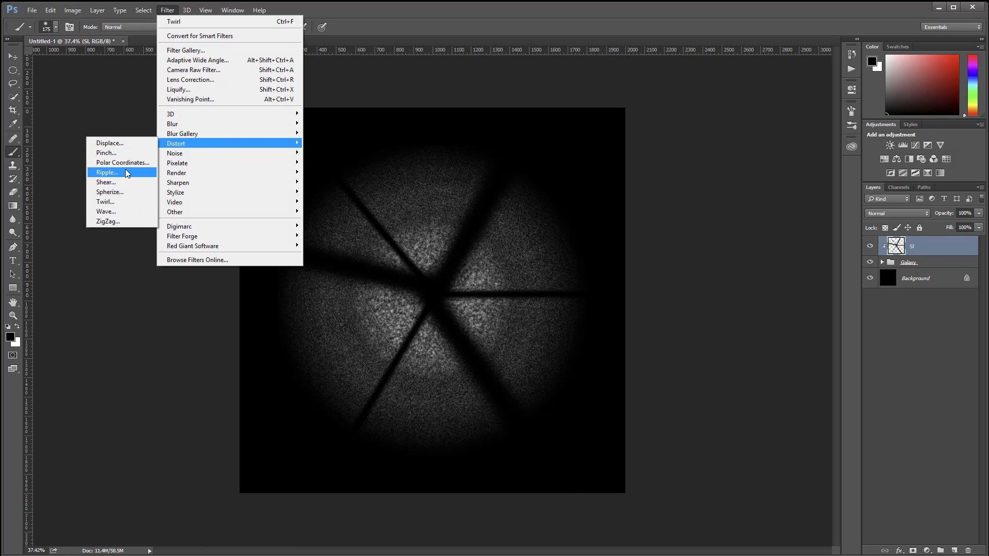
pyautogui.click(122, 205)
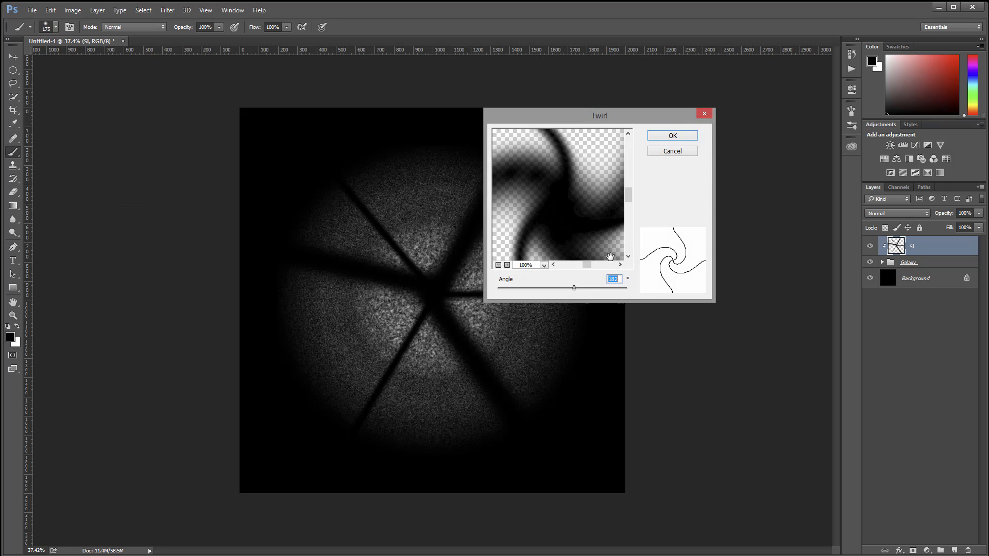
pyautogui.moveTo(574, 290); pyautogui.dragTo(576, 290)
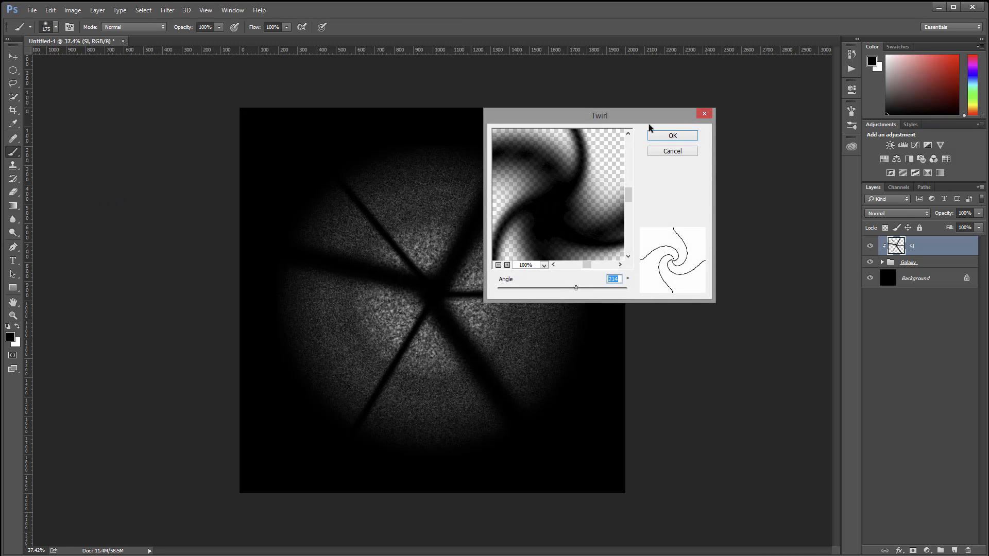
pyautogui.click(671, 136)
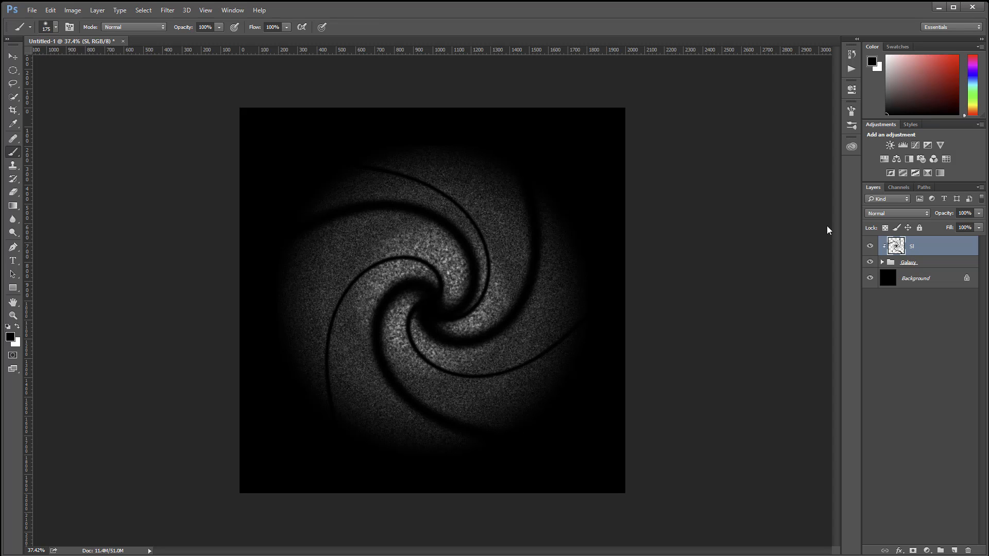
# Step: Set the SI layer's blend mode to Multiply and keep its fill at 100%
pyautogui.click(914, 213)
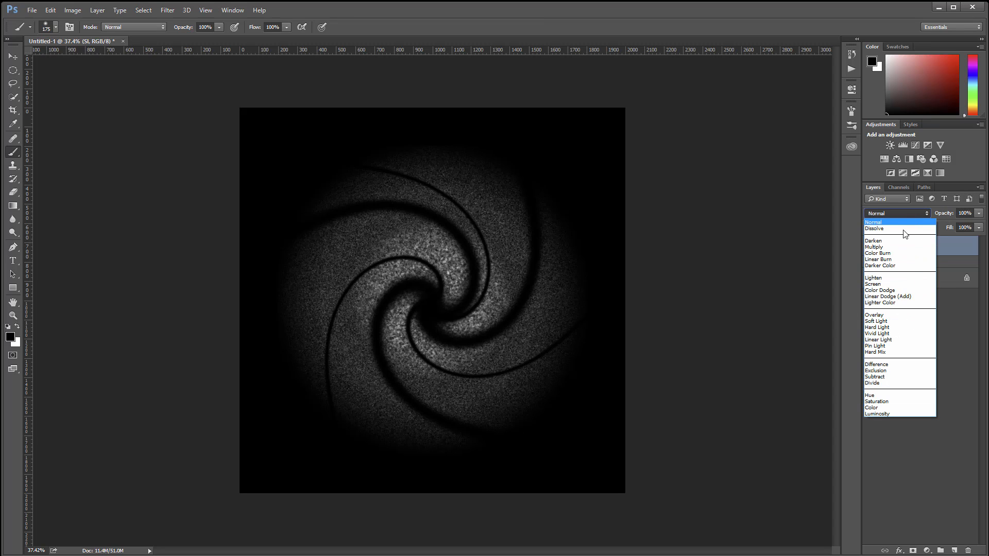
pyautogui.click(904, 248)
pyautogui.click(978, 227)
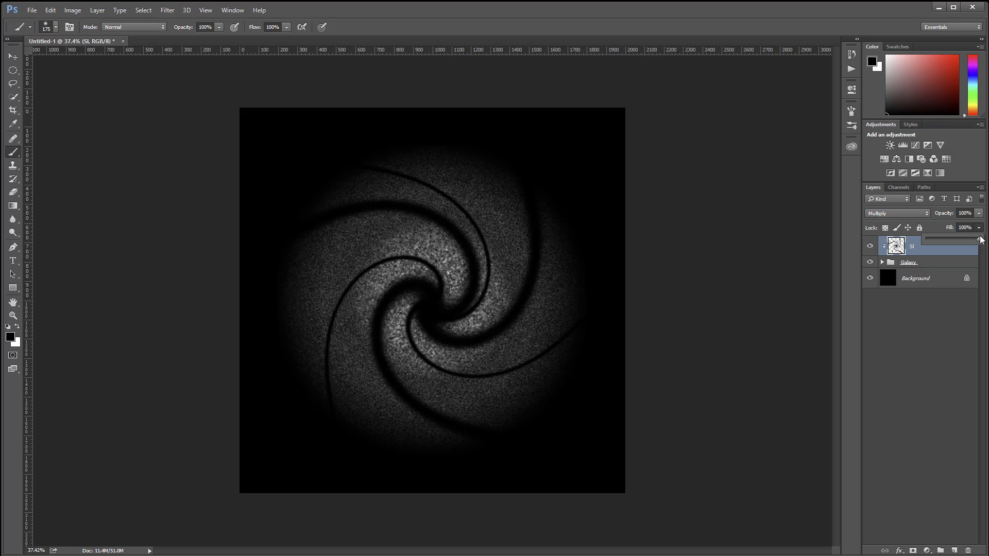
pyautogui.moveTo(979, 239)
pyautogui.mouseDown()
pyautogui.moveTo(946, 241)
pyautogui.moveTo(979, 239)
pyautogui.mouseUp()
# Step: Soften the swirled arms on the SI layer with a Gaussian Blur of 41.5 pixels radius
pyautogui.click(168, 10)
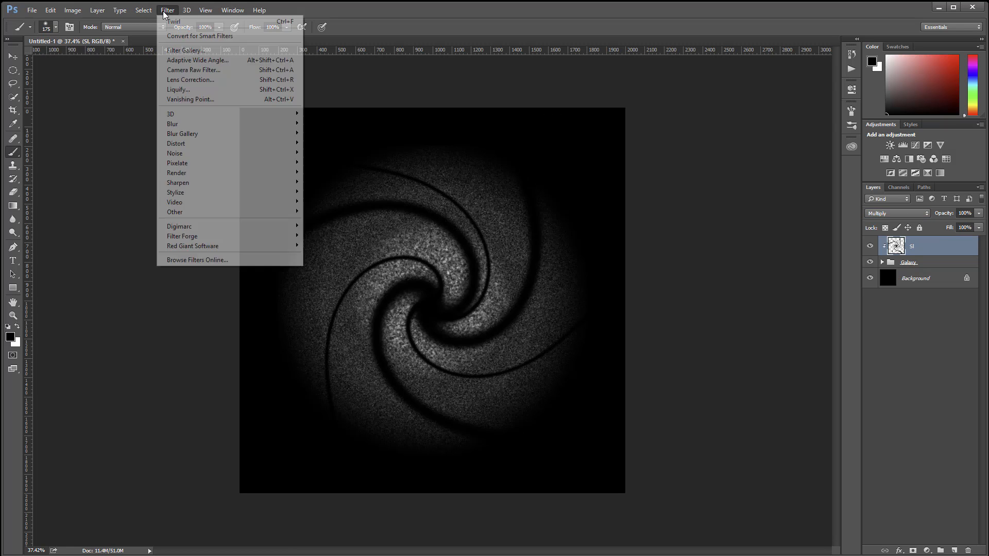
pyautogui.moveTo(226, 124)
pyautogui.click(129, 163)
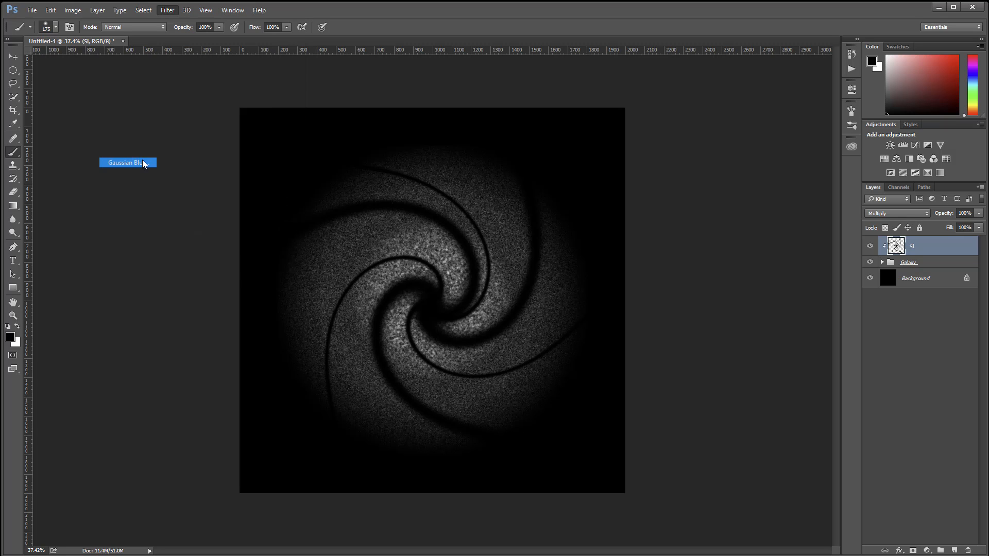
pyautogui.moveTo(604, 293); pyautogui.dragTo(630, 292)
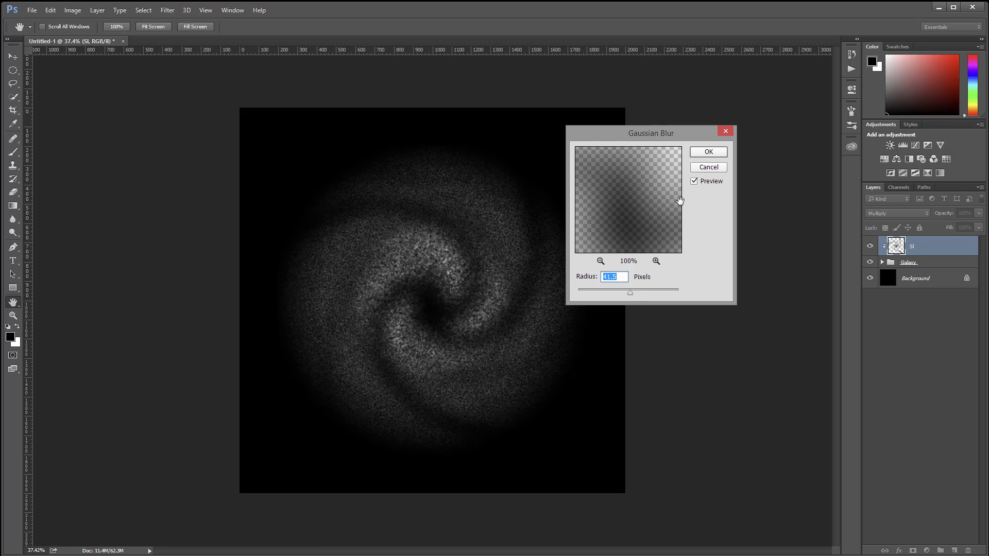
pyautogui.click(704, 154)
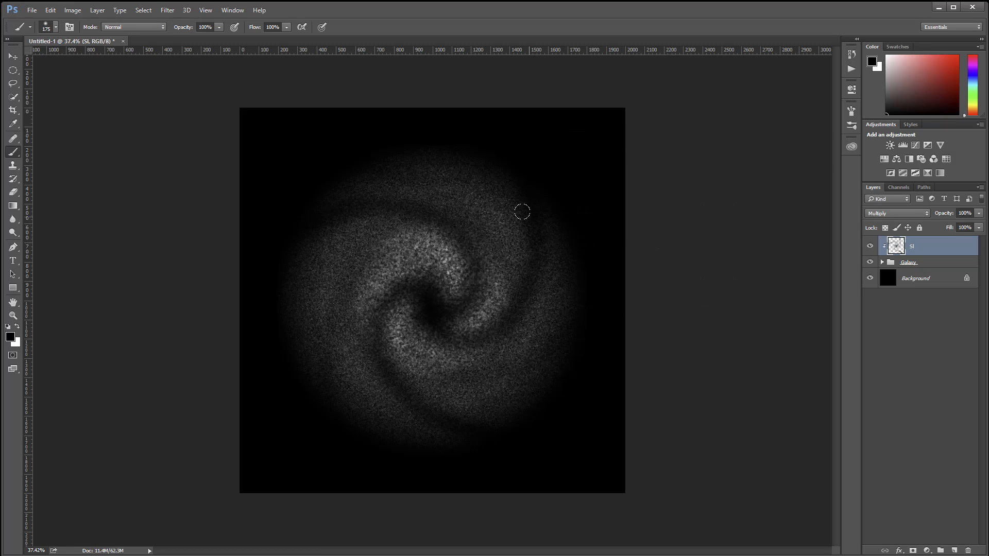
pyautogui.hotkey('ctrl', 'z')
# Step: Add a layer mask to the SI layer and paint its centre black with a 200-pixel soft brush at 10% opacity
pyautogui.click(913, 551)
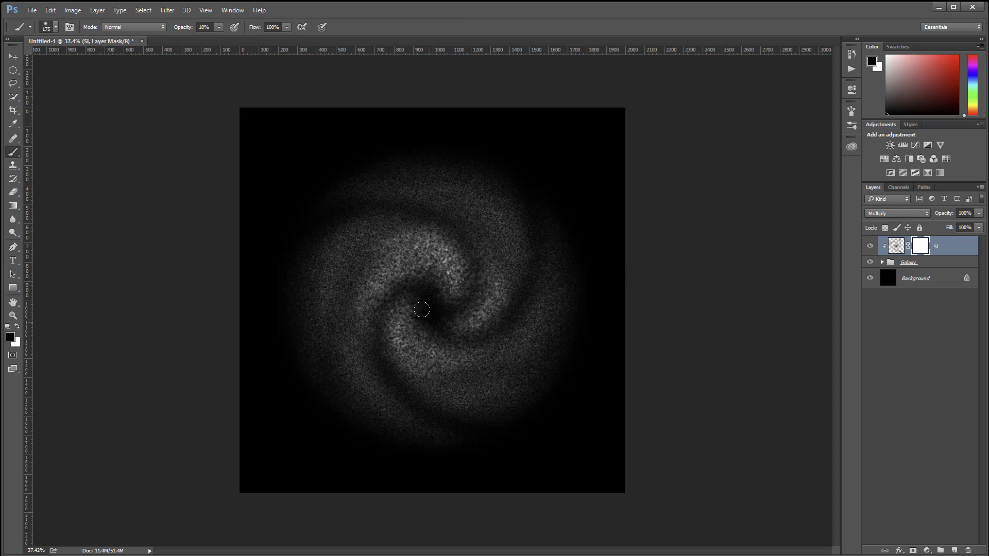
pyautogui.moveTo(428, 301)
pyautogui.mouseDown()
pyautogui.moveTo(442, 317)
pyautogui.moveTo(439, 289)
pyautogui.mouseUp()
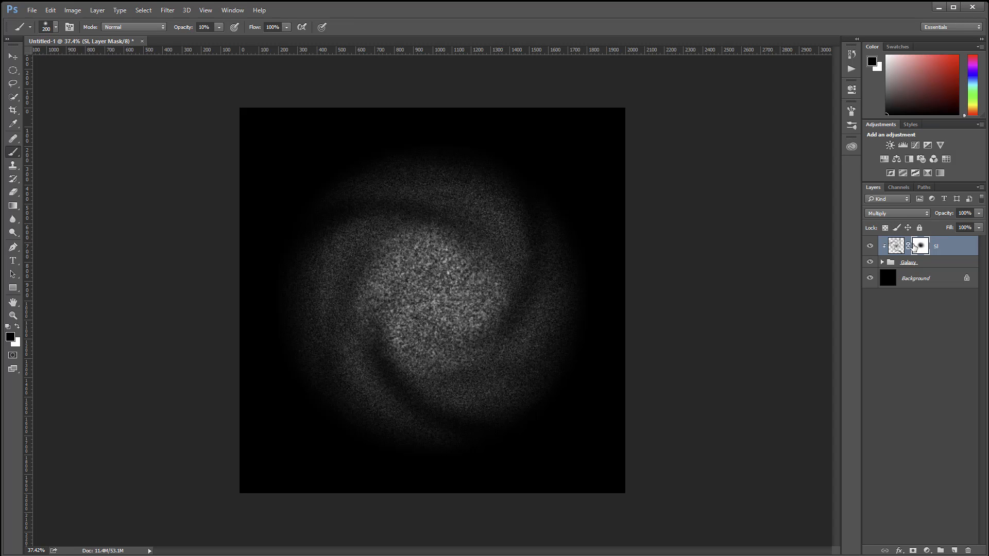
# Step: Make the SI layer's pixels the painting target instead of its mask and reduce the brush to 125 pixels
pyautogui.hotkey('ctrl', '2')
pyautogui.press('[')
pyautogui.press('[')
pyautogui.press('[')
pyautogui.press('[')
pyautogui.press('[')
pyautogui.press('[')
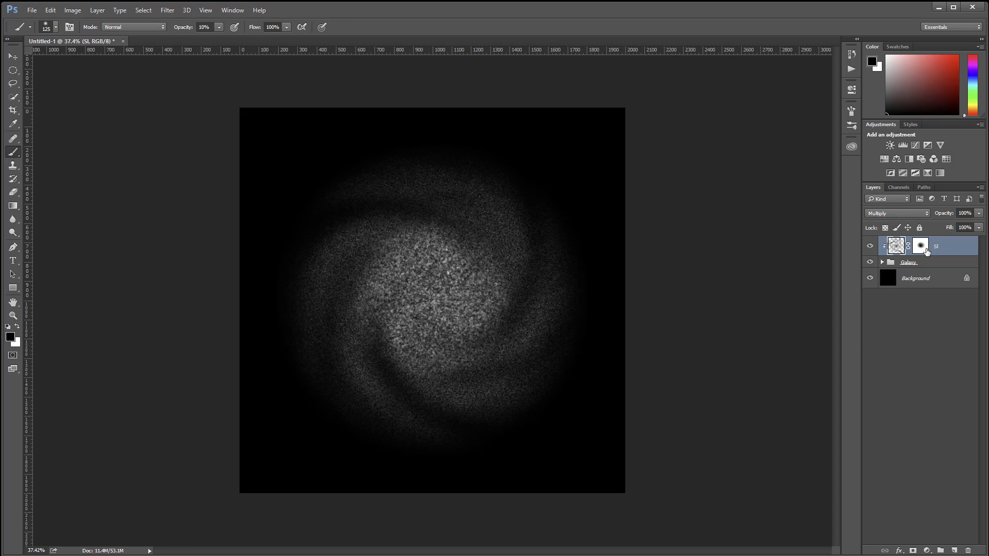
# Step: Expand the Galaxy group, duplicate the Stars 1 layer and rename the duplicate Twr
pyautogui.click(882, 262)
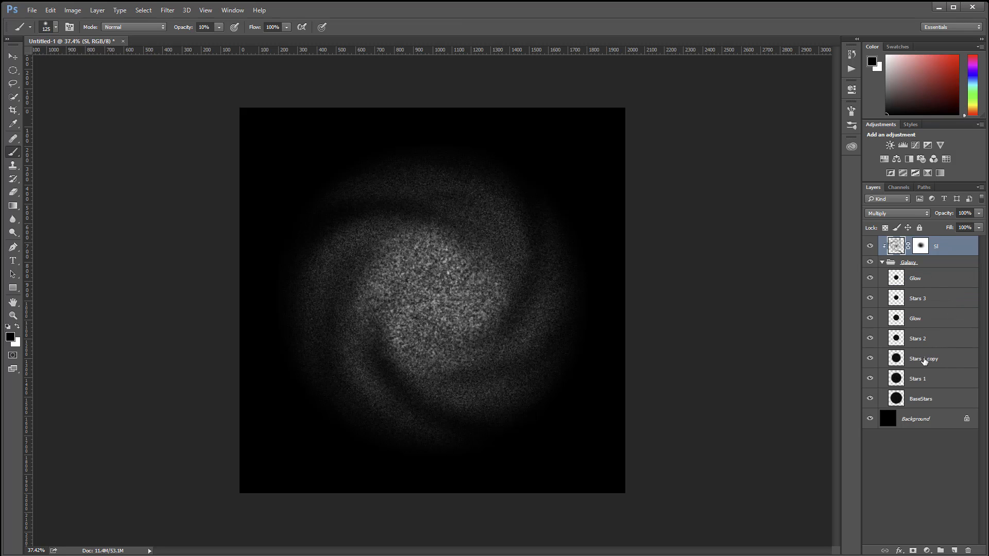
pyautogui.click(920, 380)
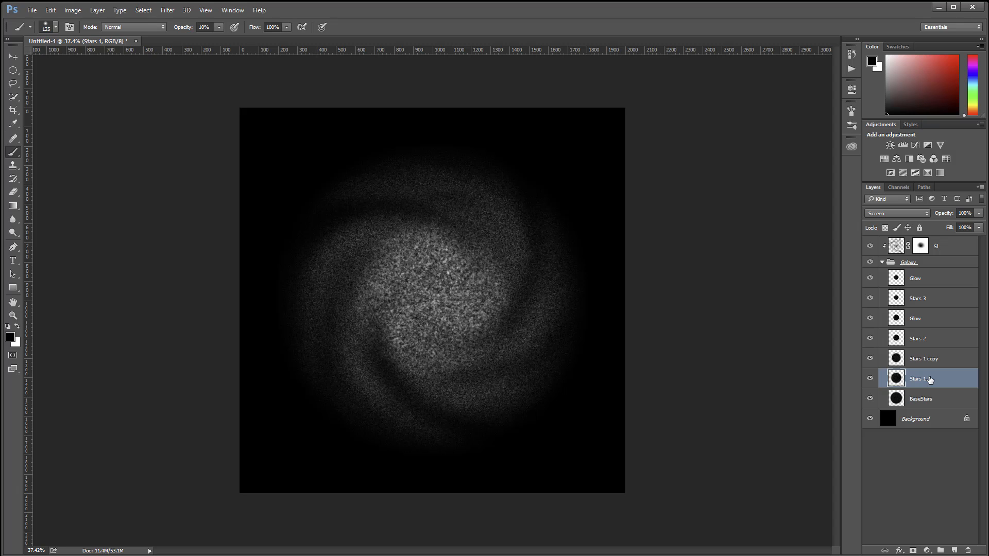
pyautogui.hotkey('ctrl', 'j')
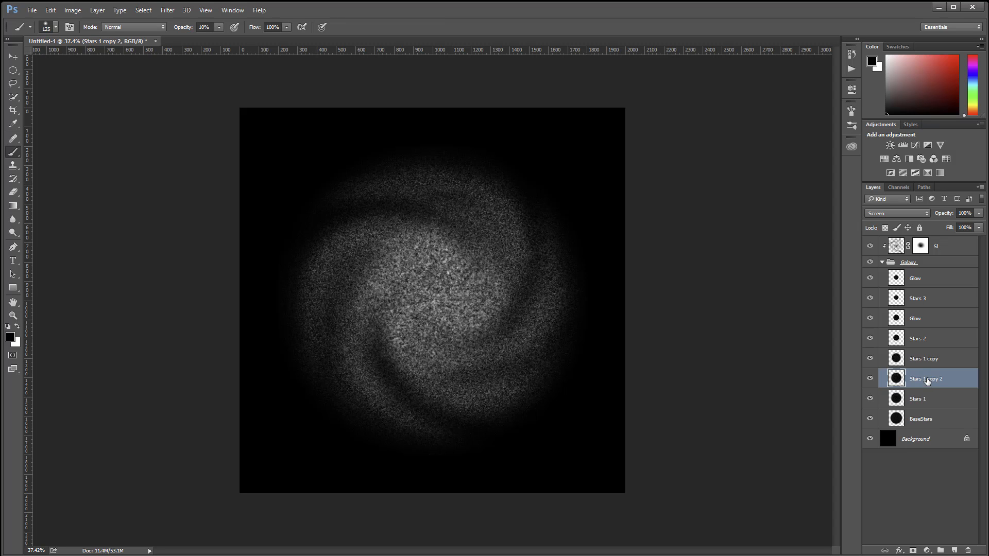
pyautogui.doubleClick(927, 379)
pyautogui.write('Twr')
pyautogui.press('Return')
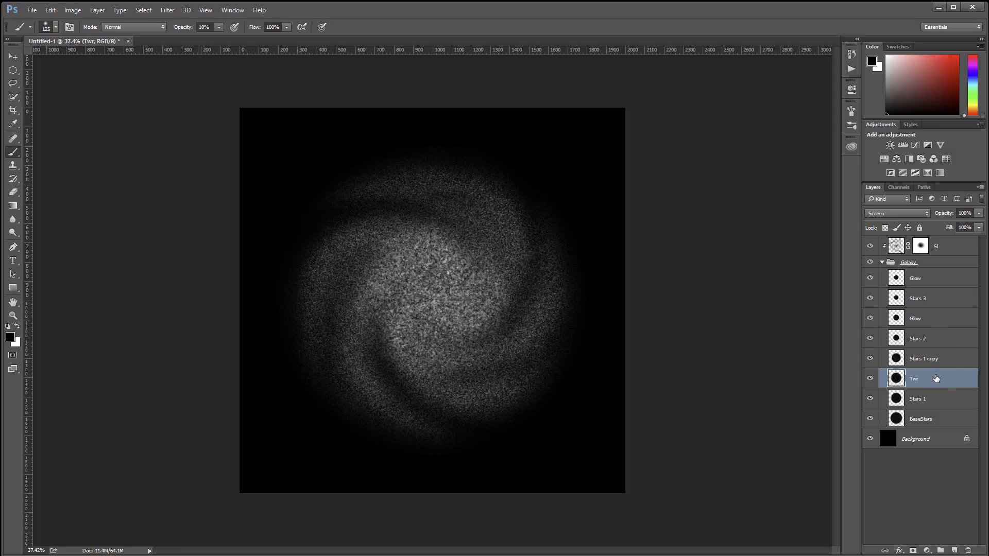
# Step: Apply the Spatter filter to the Twr layer with Spray Radius 25 and Smoothness 15
pyautogui.click(166, 10)
pyautogui.click(185, 50)
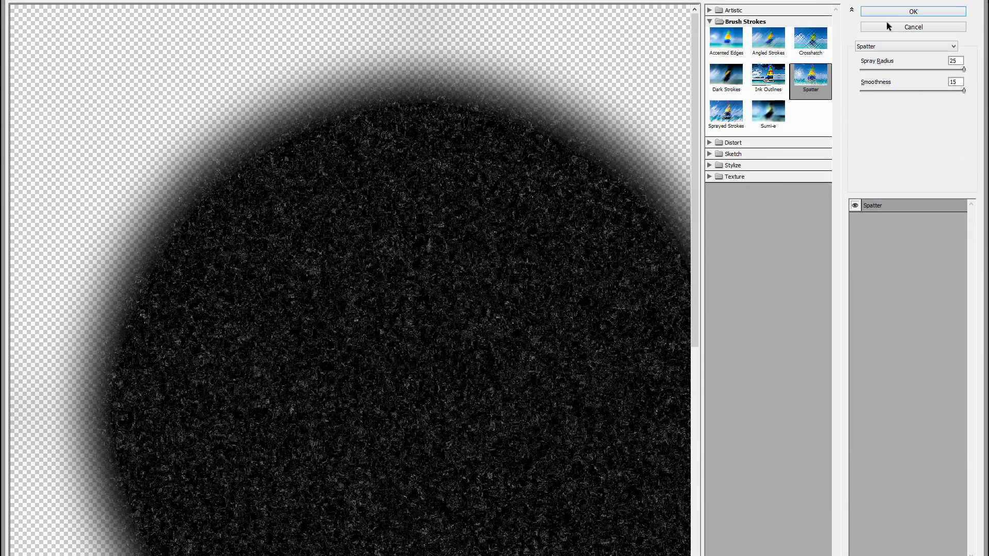
pyautogui.press('Return')
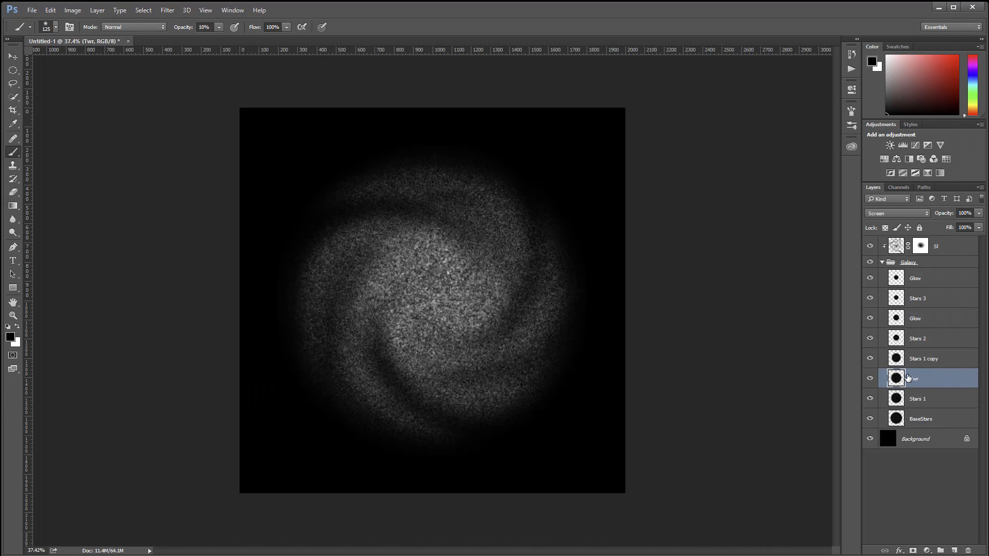
# Step: Apply the Twirl filter to the Twr layer with an angle of 692°
pyautogui.click(165, 10)
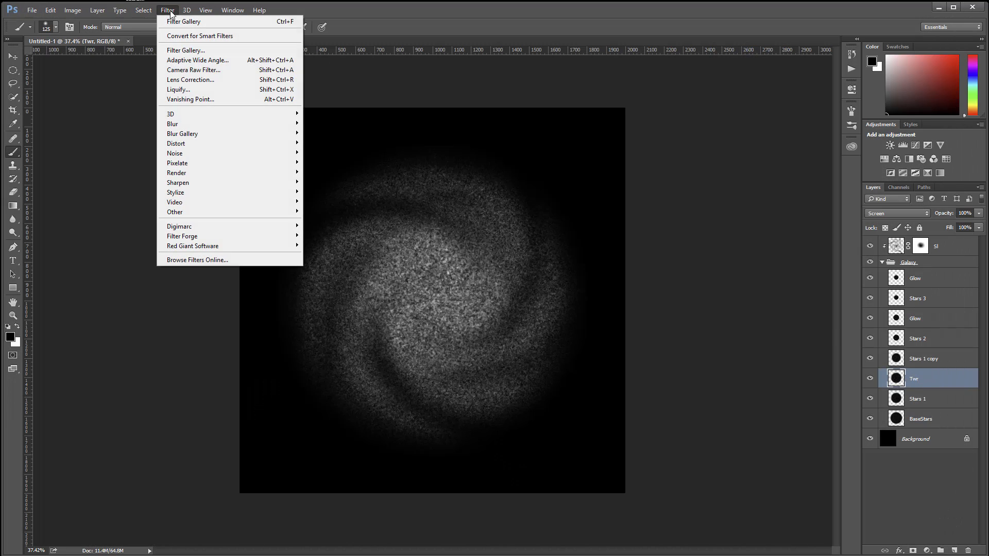
pyautogui.moveTo(239, 148)
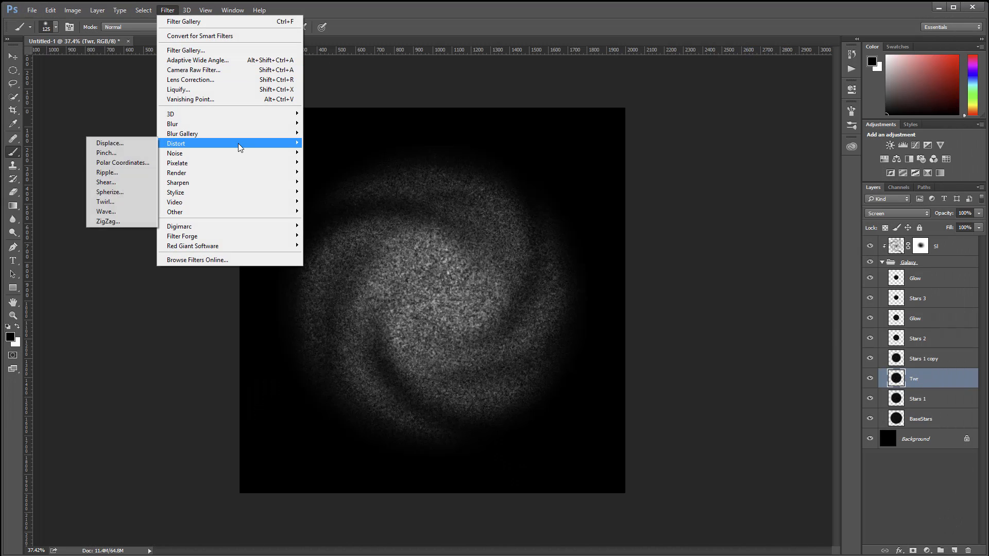
pyautogui.click(130, 203)
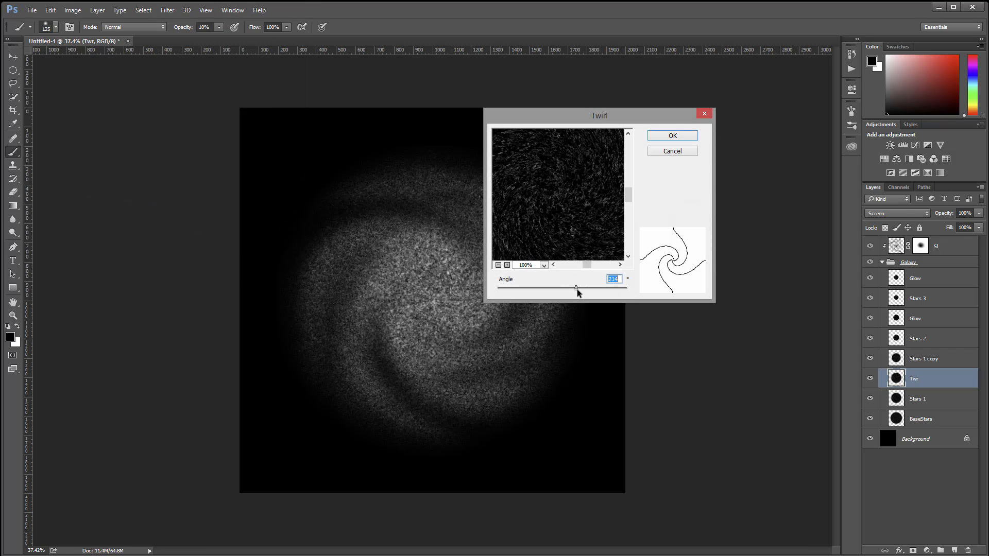
pyautogui.moveTo(577, 292); pyautogui.dragTo(608, 289)
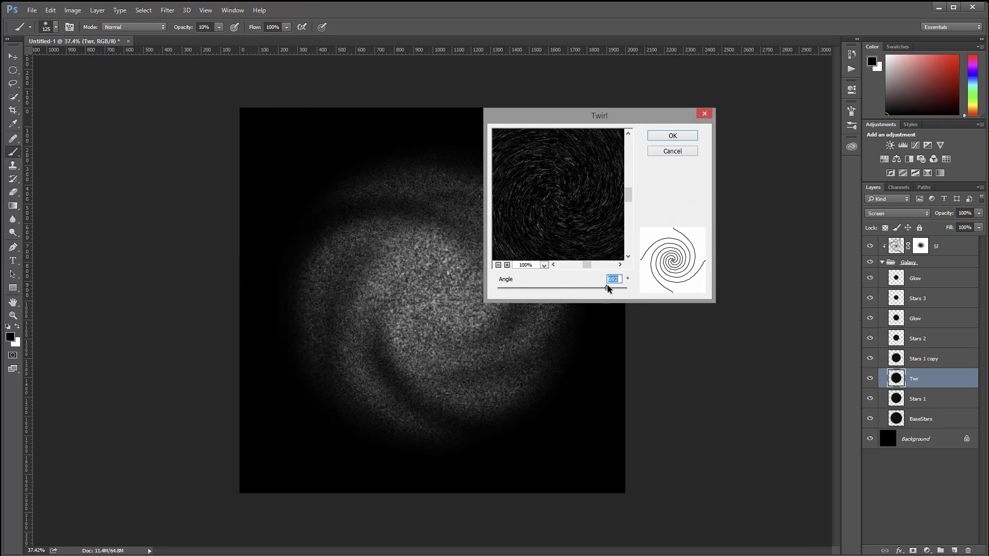
pyautogui.click(673, 135)
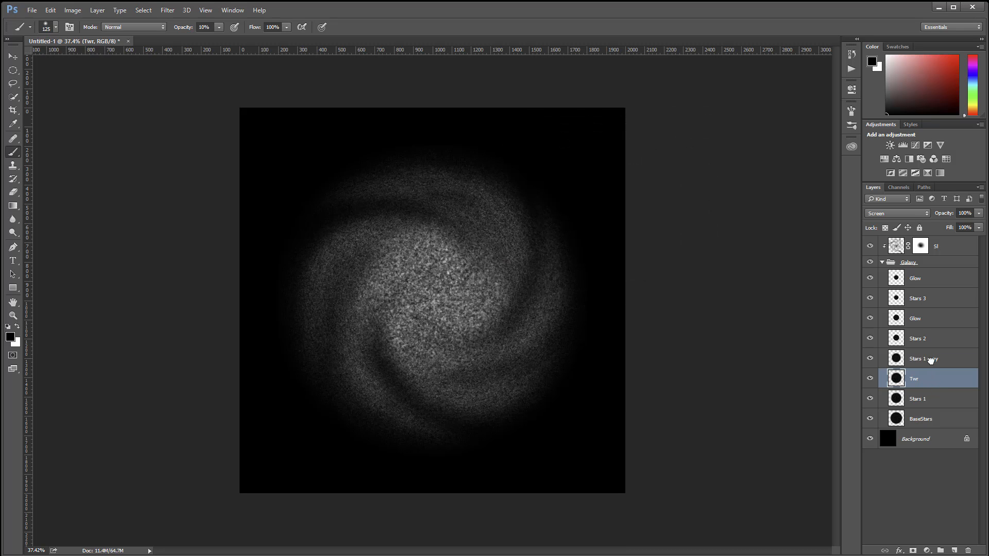
# Step: Move the Twr layer to the top of the Galaxy group and set its Fill to 40%
pyautogui.moveTo(931, 360); pyautogui.dragTo(937, 268)
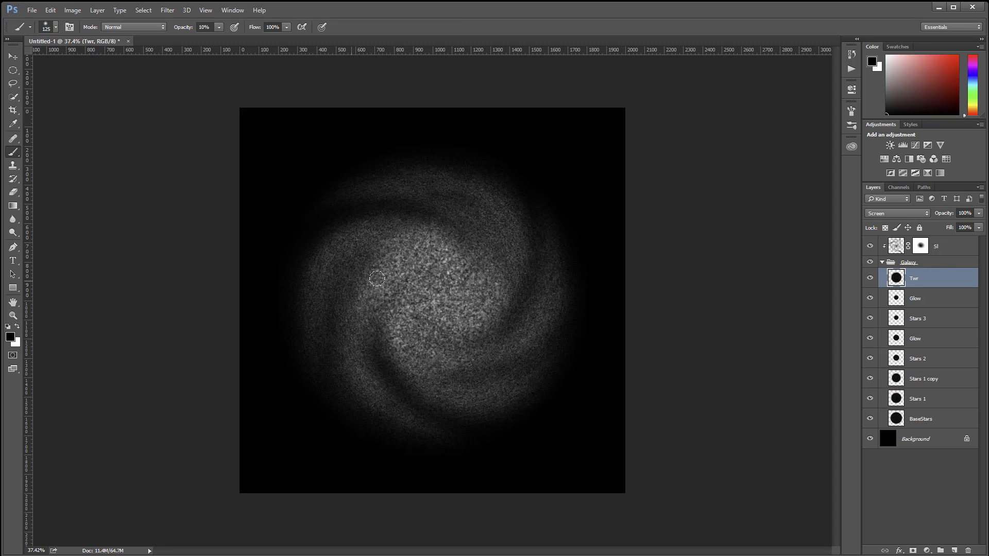
pyautogui.click(979, 227)
pyautogui.moveTo(979, 239); pyautogui.dragTo(921, 236)
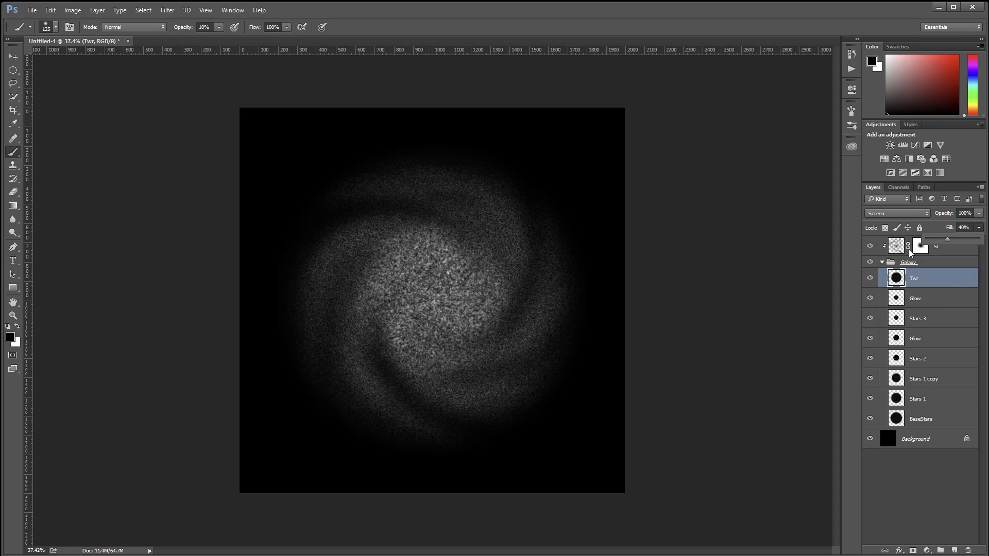
pyautogui.click(965, 255)
# Step: Add a new layer directly above the SI layer and clip it to the Galaxy group
pyautogui.click(964, 253)
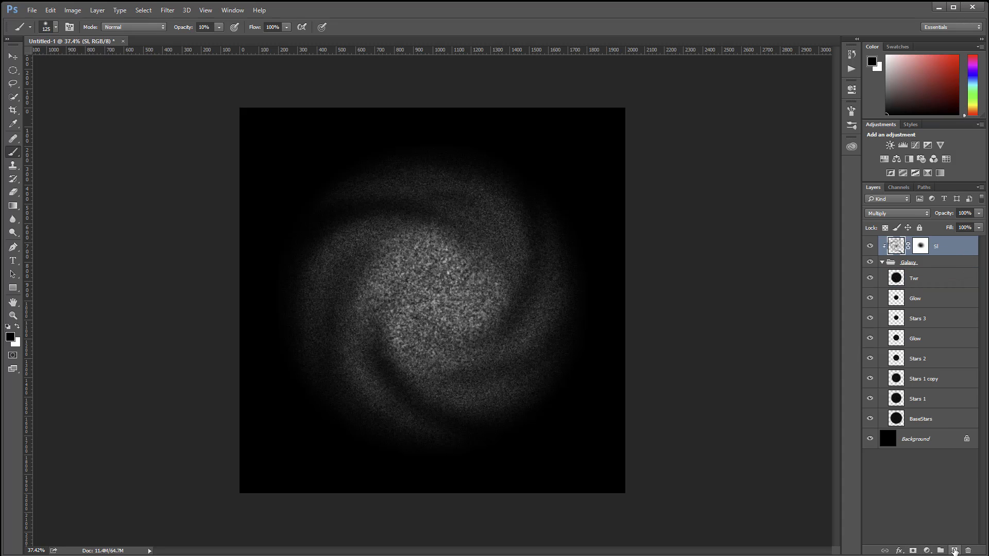
pyautogui.click(954, 550)
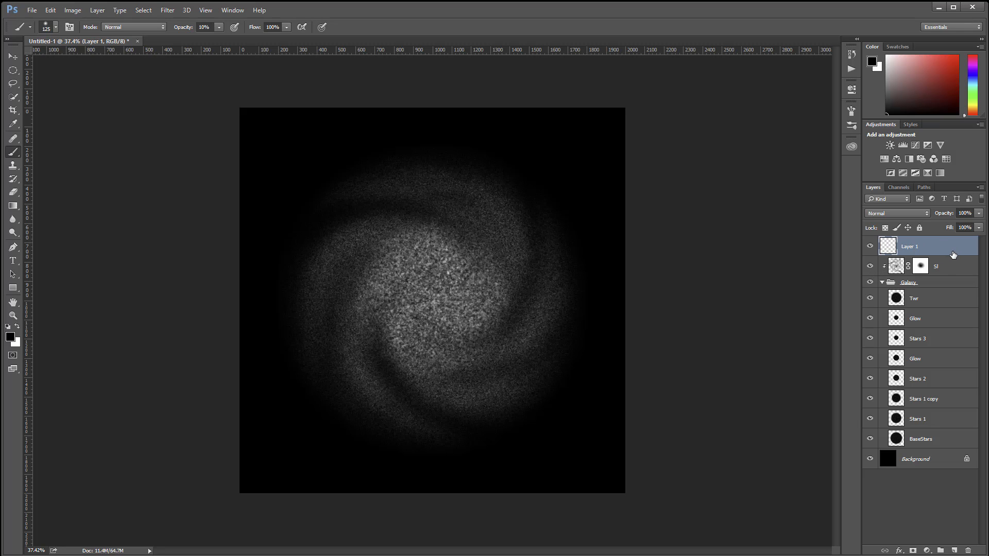
pyautogui.keyDown('alt'); pyautogui.click(953, 254); pyautogui.keyUp('alt')
# Step: Paint eight straight black spokes from the galaxy's centre outwards on the new layer with the 125-pixel soft brush at 100% opacity
pyautogui.click(435, 291)
pyautogui.keyDown('shift'); pyautogui.click(634, 298); pyautogui.keyUp('shift')
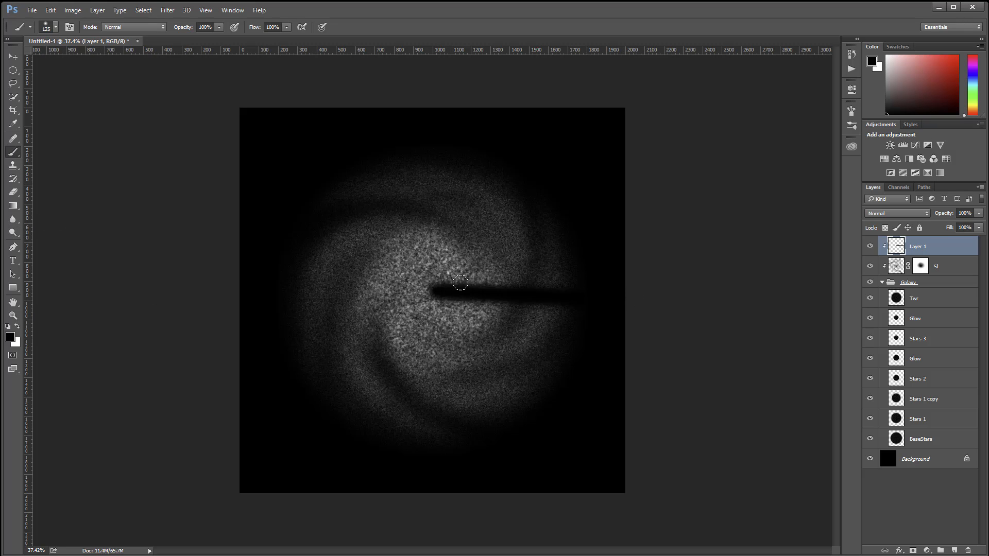
pyautogui.click(447, 274)
pyautogui.keyDown('shift'); pyautogui.click(534, 154); pyautogui.keyUp('shift')
pyautogui.click(435, 283)
pyautogui.keyDown('shift'); pyautogui.click(304, 119); pyautogui.keyUp('shift')
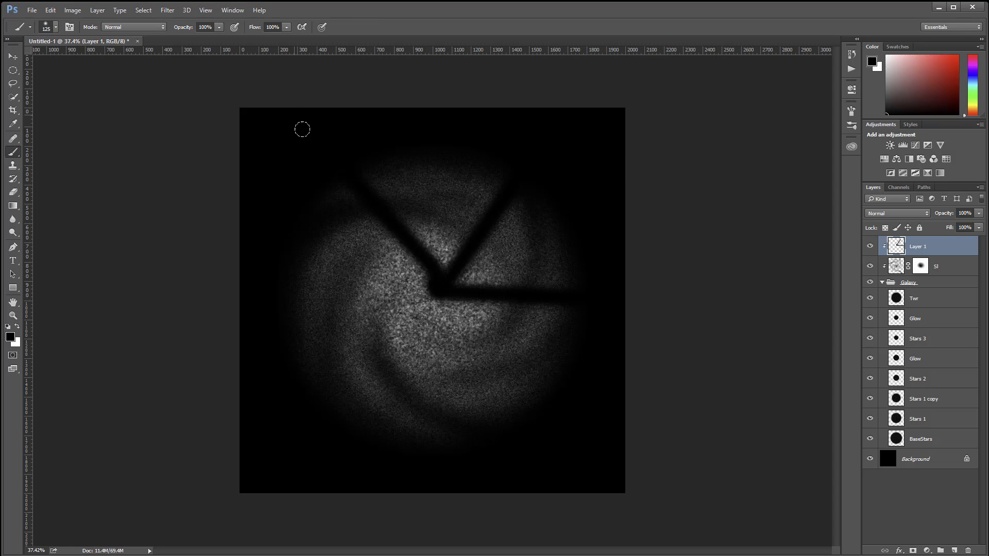
pyautogui.click(438, 286)
pyautogui.keyDown('shift'); pyautogui.click(233, 316); pyautogui.keyUp('shift')
pyautogui.click(434, 289)
pyautogui.keyDown('shift'); pyautogui.click(380, 495); pyautogui.keyUp('shift')
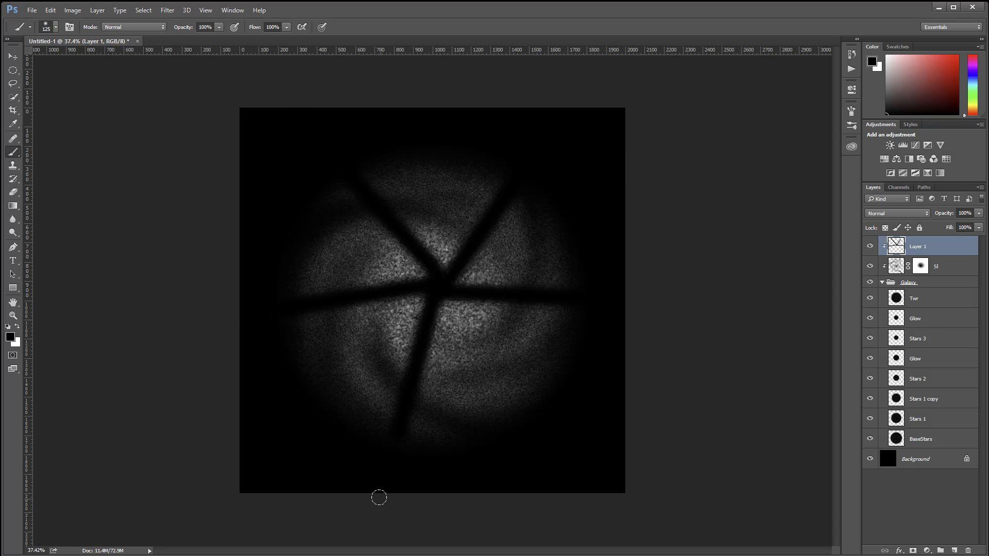
pyautogui.click(436, 283)
pyautogui.keyDown('shift'); pyautogui.click(603, 463); pyautogui.keyUp('shift')
pyautogui.click(442, 283)
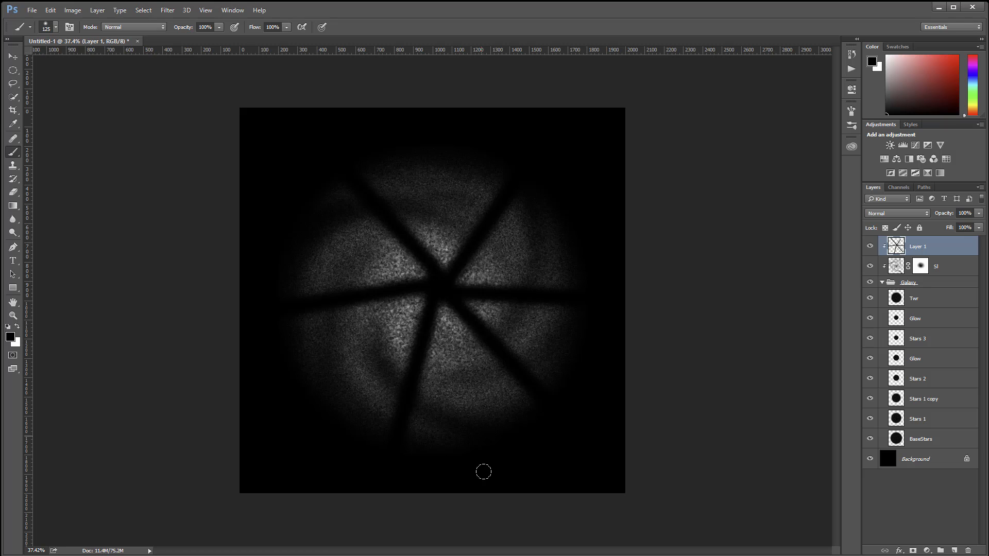
pyautogui.keyDown('shift'); pyautogui.click(484, 471); pyautogui.keyUp('shift')
pyautogui.click(435, 282)
pyautogui.keyDown('shift'); pyautogui.click(280, 221); pyautogui.keyUp('shift')
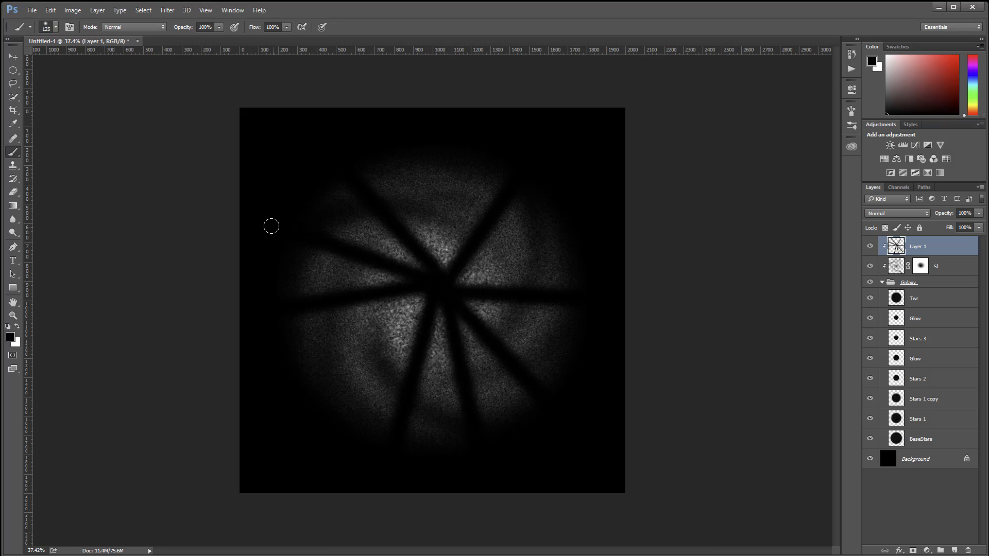
# Step: Twirl the black spokes on Layer 1 with an angle of 465°
pyautogui.click(168, 10)
pyautogui.moveTo(225, 184)
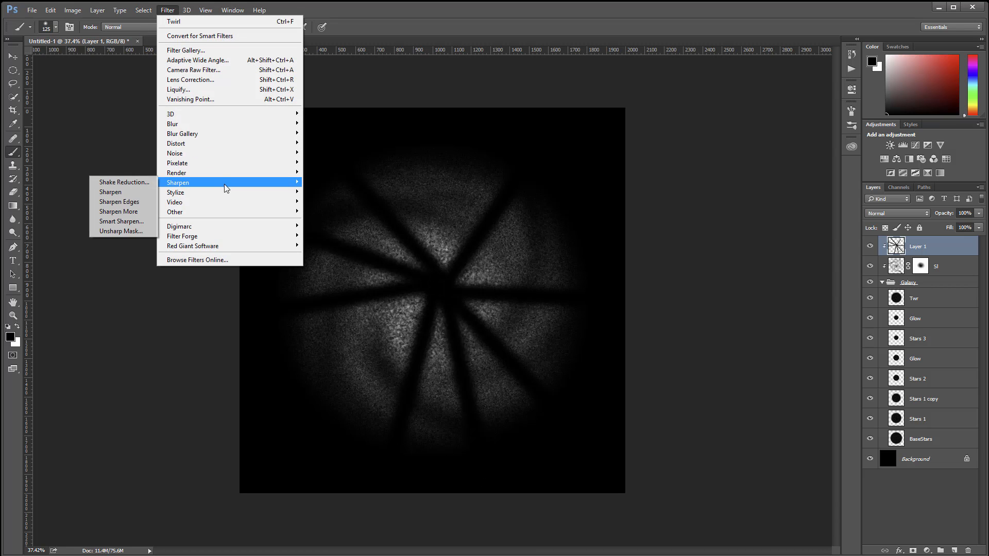
pyautogui.moveTo(225, 144)
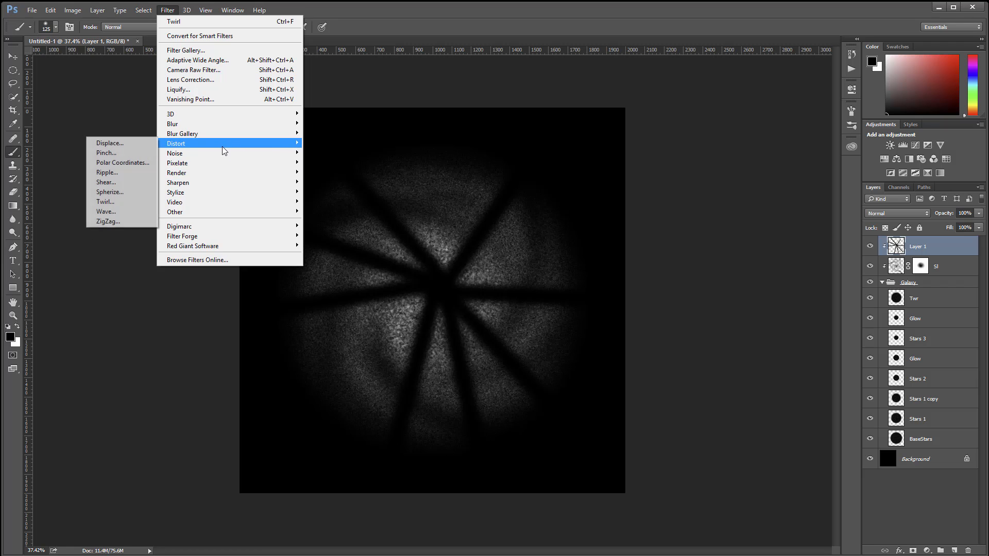
pyautogui.click(119, 201)
pyautogui.moveTo(610, 289); pyautogui.dragTo(594, 288)
pyautogui.moveTo(592, 289); pyautogui.dragTo(595, 288)
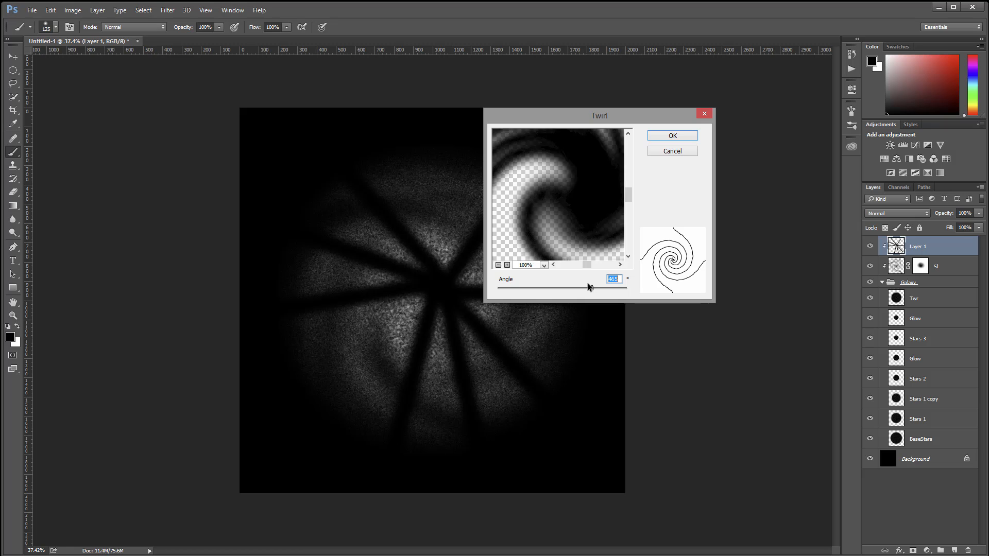
pyautogui.click(667, 137)
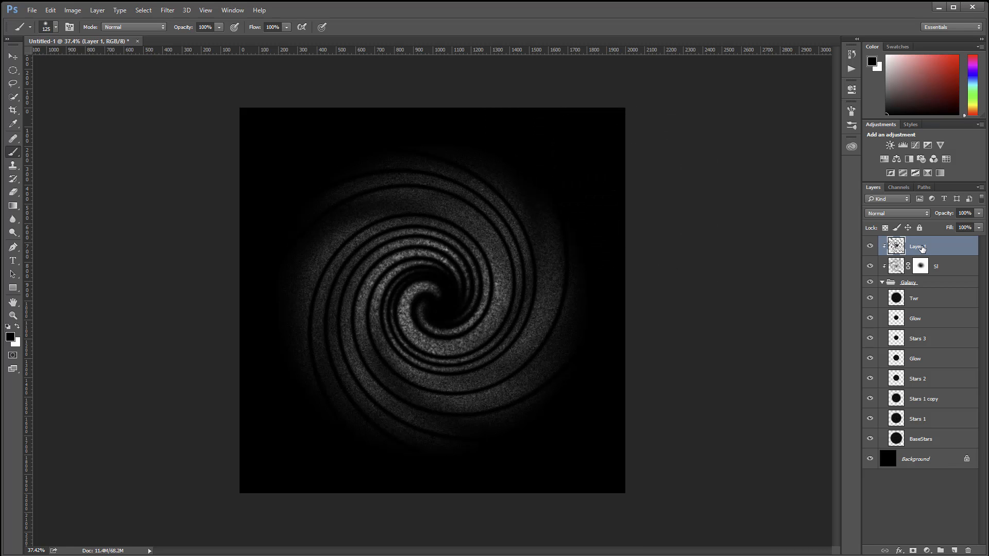
# Step: Hide the SI layer and apply a Gaussian Blur with a 26.4-pixel radius to Layer 1
pyautogui.click(871, 266)
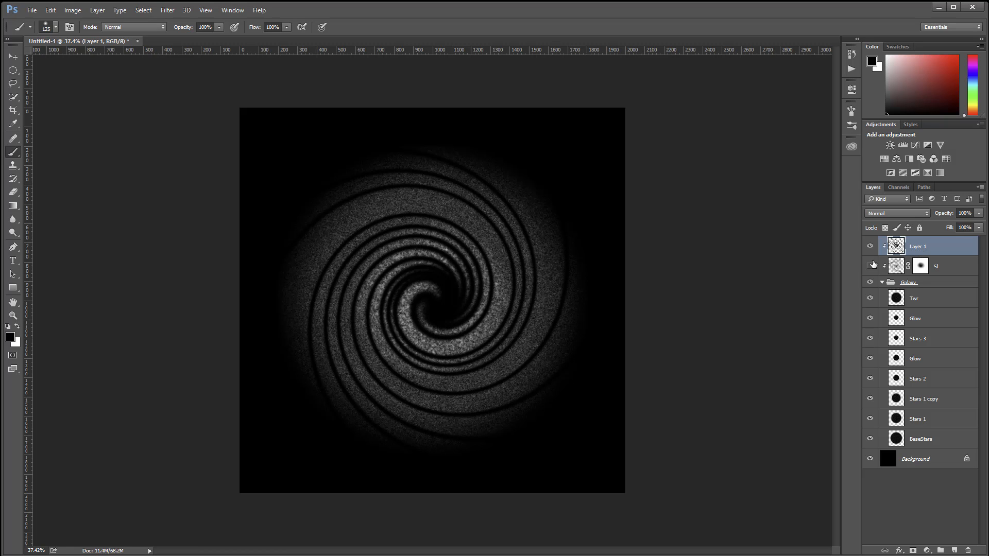
pyautogui.click(167, 10)
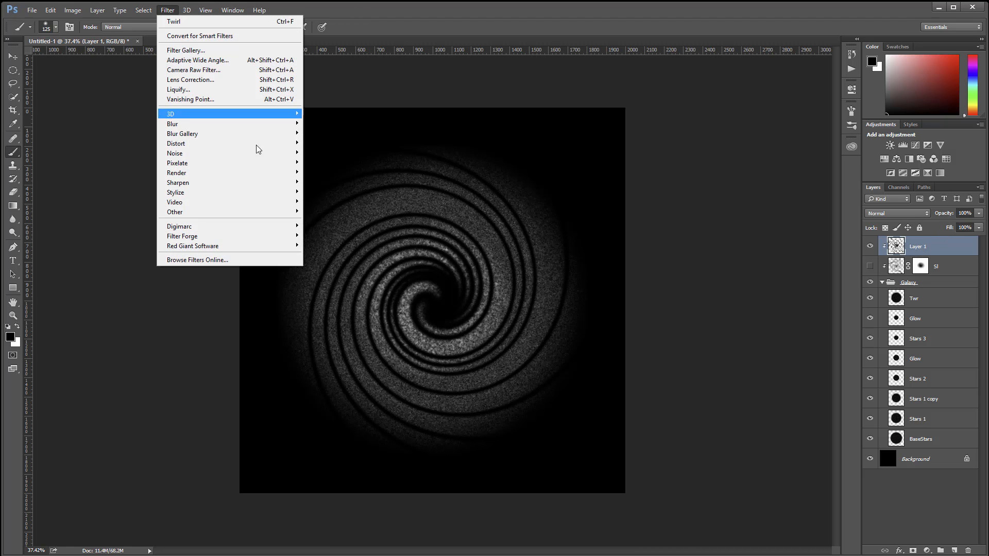
pyautogui.moveTo(245, 125)
pyautogui.click(129, 163)
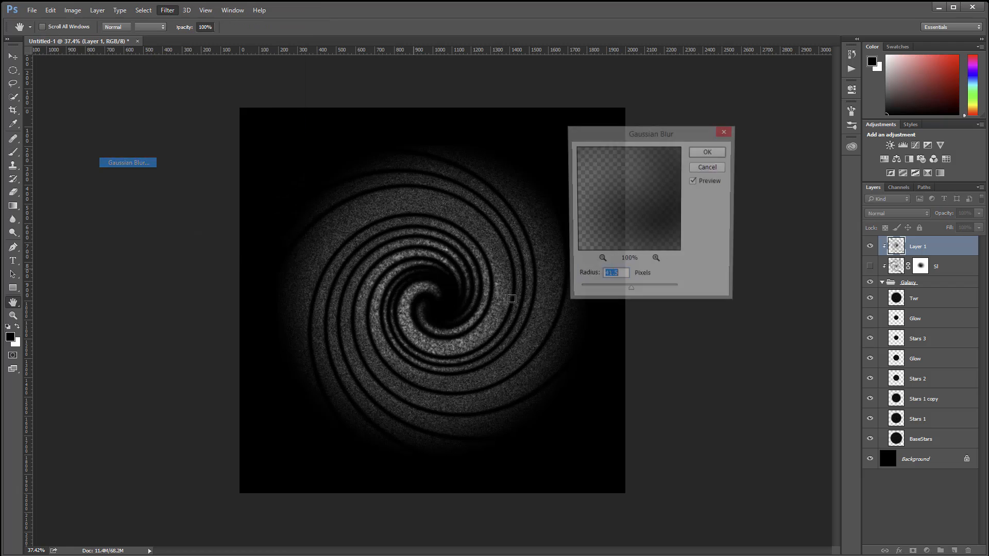
pyautogui.moveTo(628, 293); pyautogui.dragTo(629, 295)
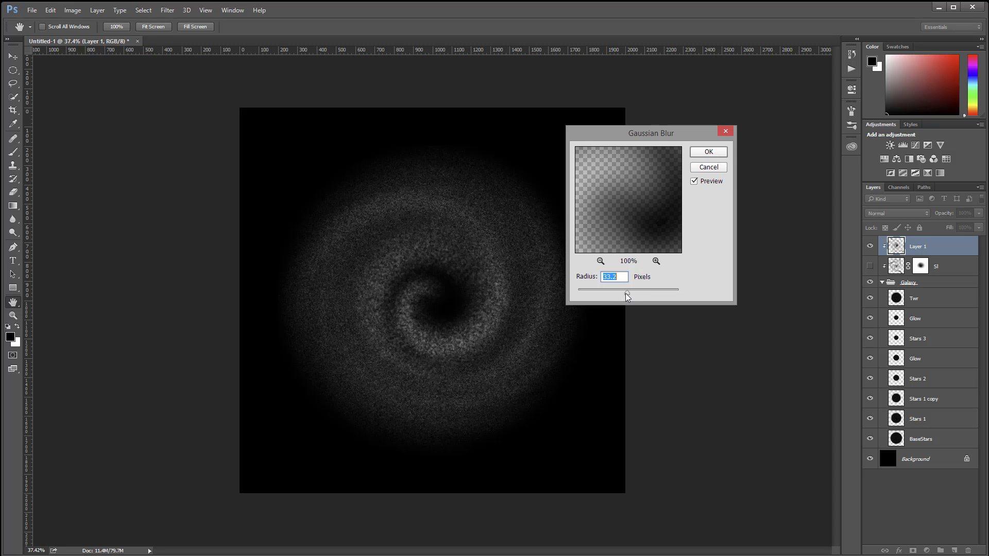
pyautogui.moveTo(627, 296); pyautogui.dragTo(624, 293)
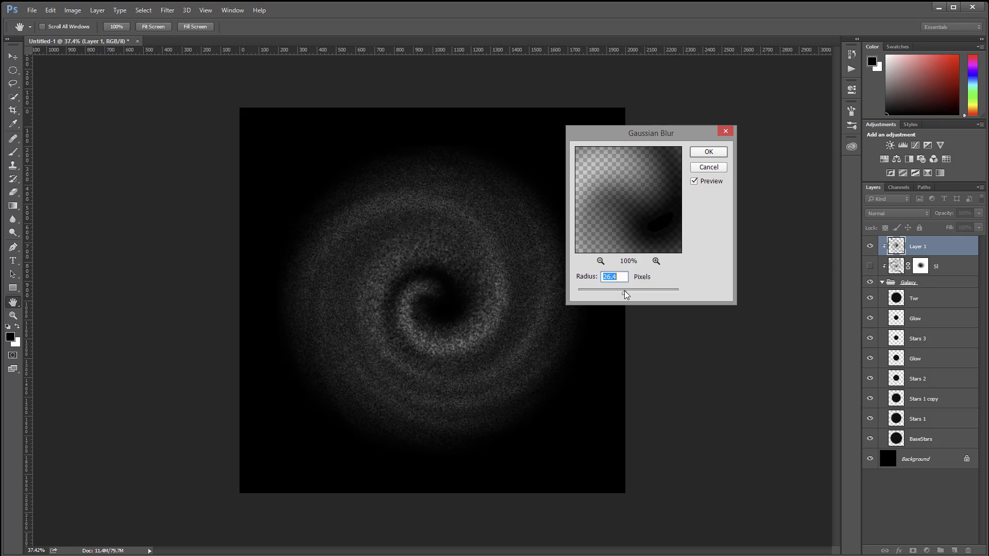
pyautogui.press('Return')
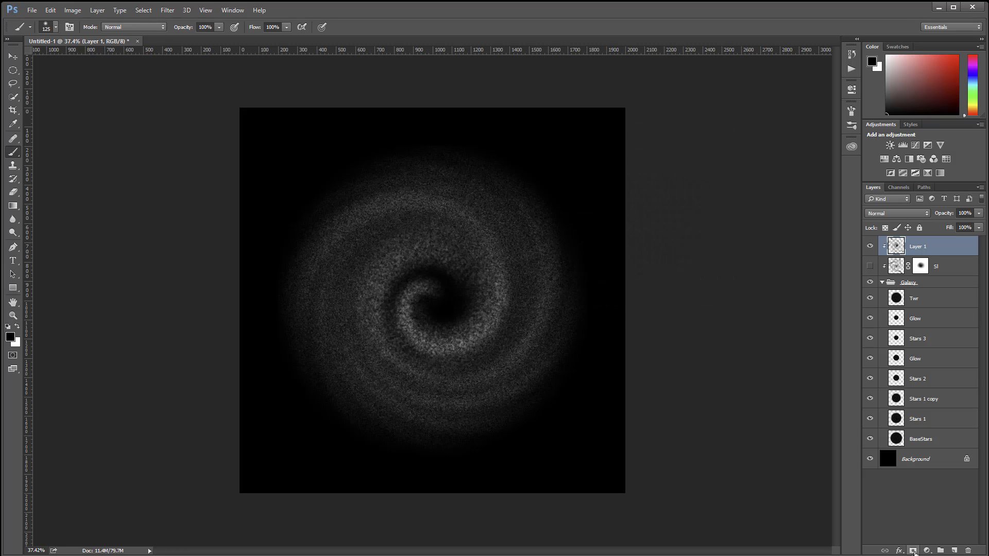
# Step: Add a layer mask to Layer 1 and paint its centre black with a 300-pixel soft brush at 10% opacity
pyautogui.click(913, 550)
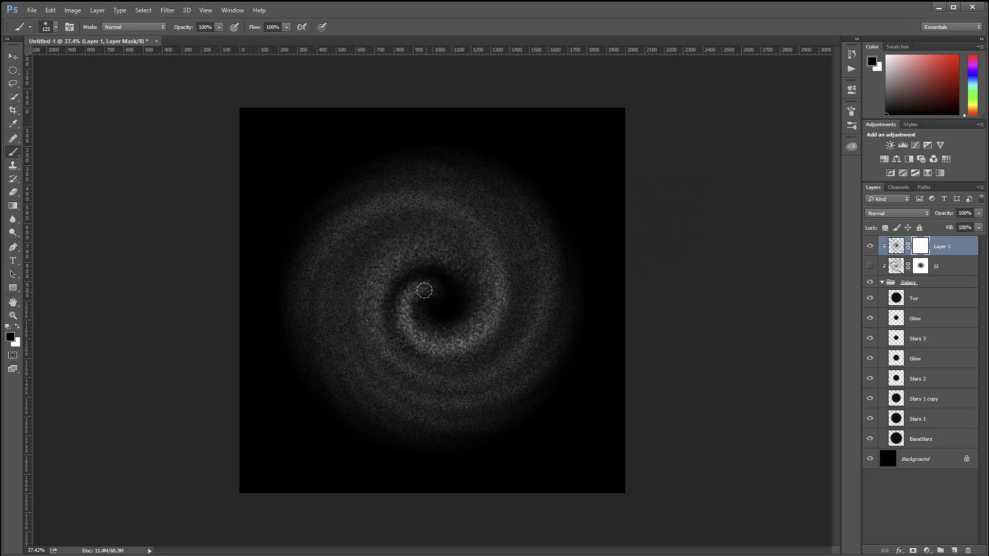
pyautogui.press('1')
pyautogui.moveTo(422, 309)
pyautogui.mouseDown()
pyautogui.moveTo(432, 276)
pyautogui.moveTo(452, 287)
pyautogui.moveTo(413, 290)
pyautogui.mouseUp()
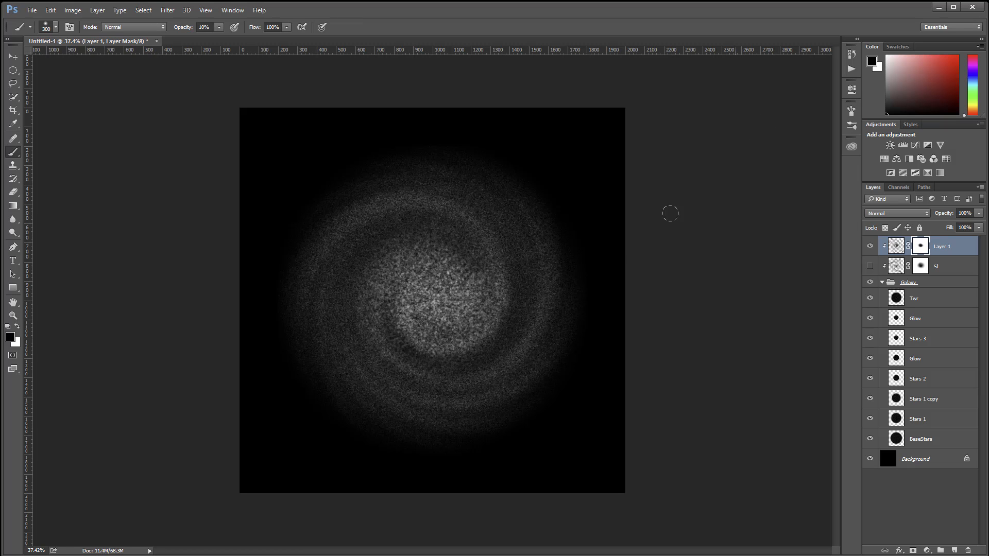
# Step: Show the SI layer again and compare the galaxy with Layer 1 and SI each switched off and back on
pyautogui.click(870, 266)
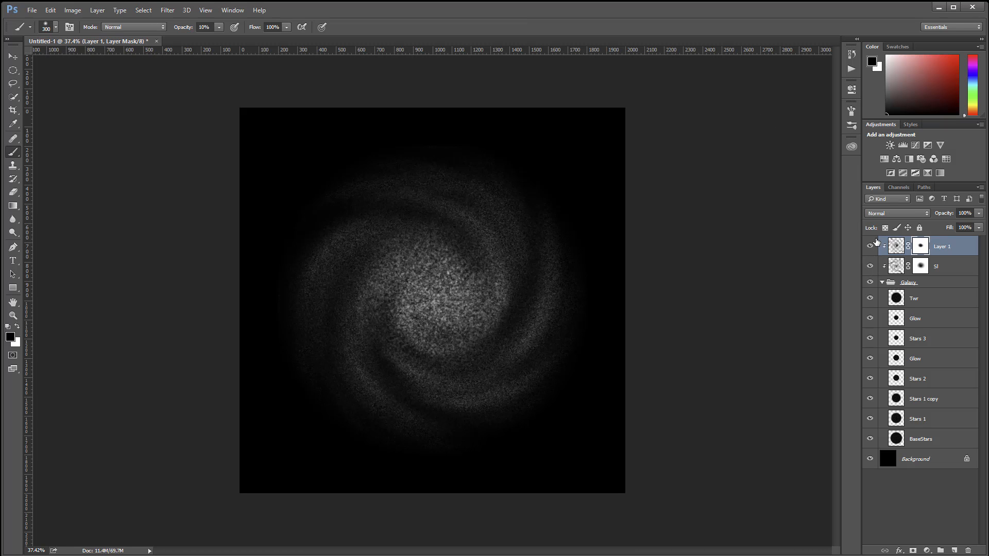
pyautogui.click(870, 246)
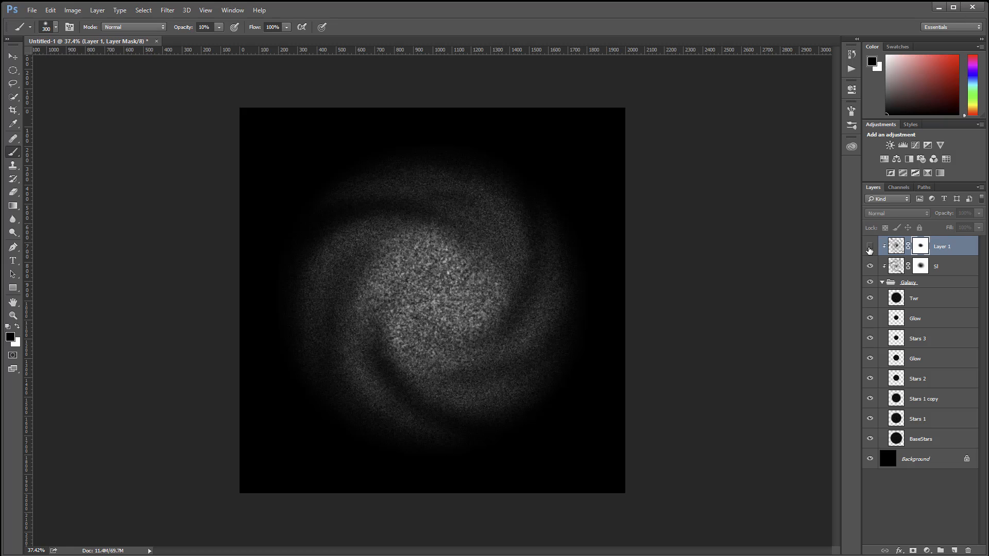
pyautogui.click(870, 246)
pyautogui.click(870, 266)
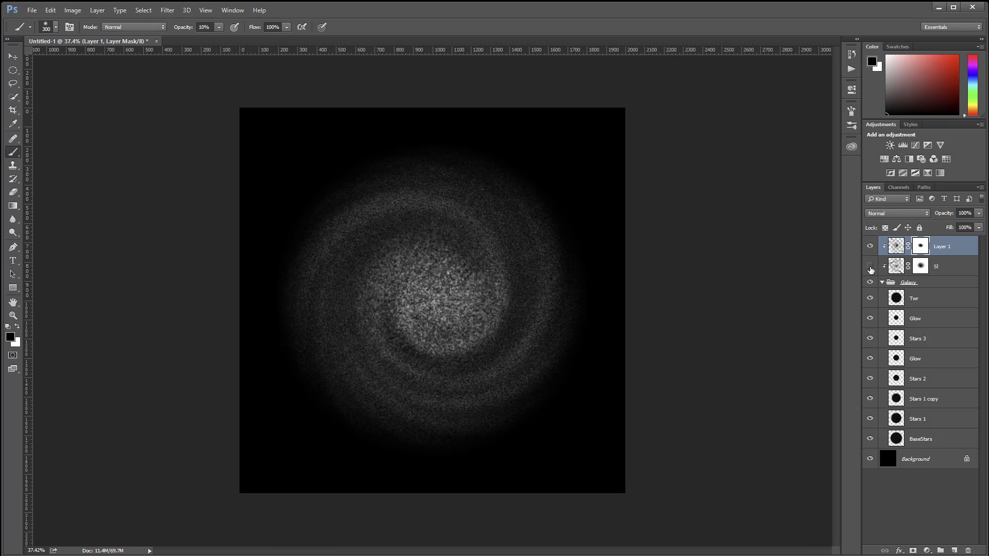
pyautogui.click(870, 267)
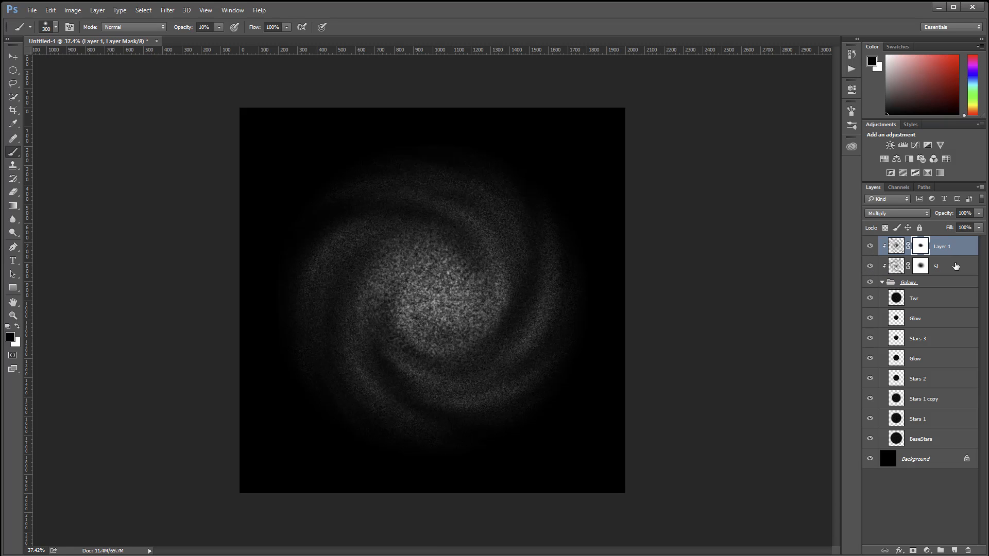
# Step: Set the SI layer's Fill to 49%
pyautogui.click(953, 266)
pyautogui.click(979, 227)
pyautogui.moveTo(979, 238); pyautogui.dragTo(953, 238)
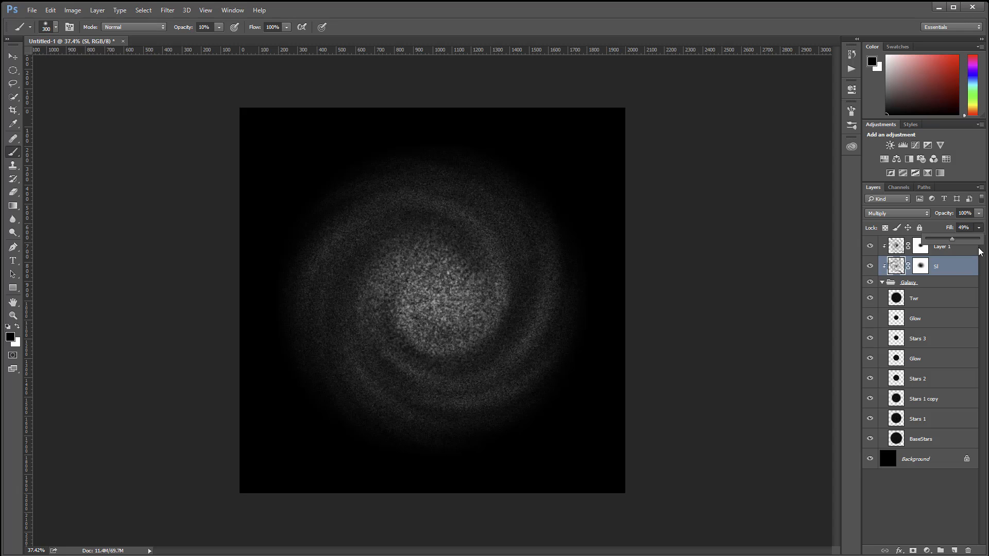
# Step: Add a new unclipped layer above Layer 1 and collapse the Galaxy group
pyautogui.click(953, 247)
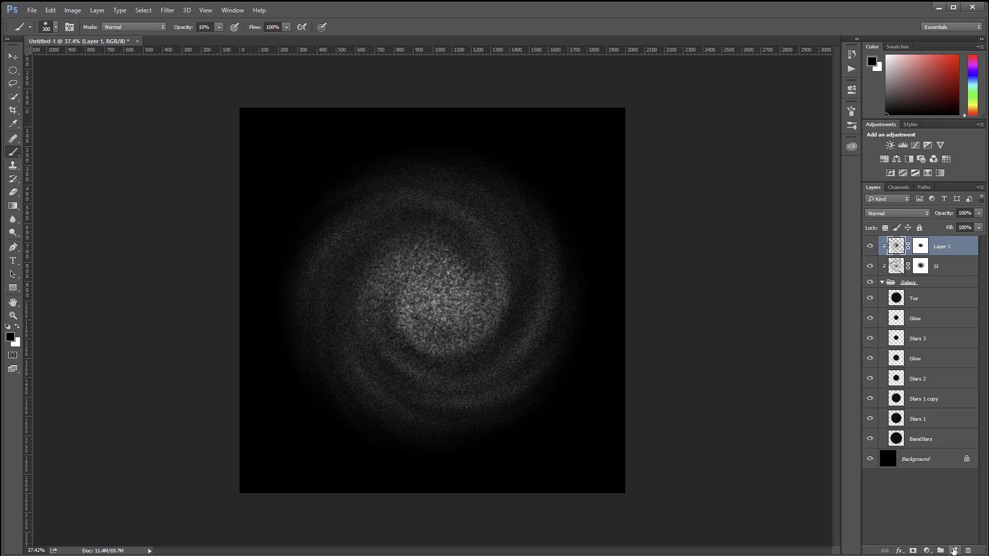
pyautogui.click(955, 550)
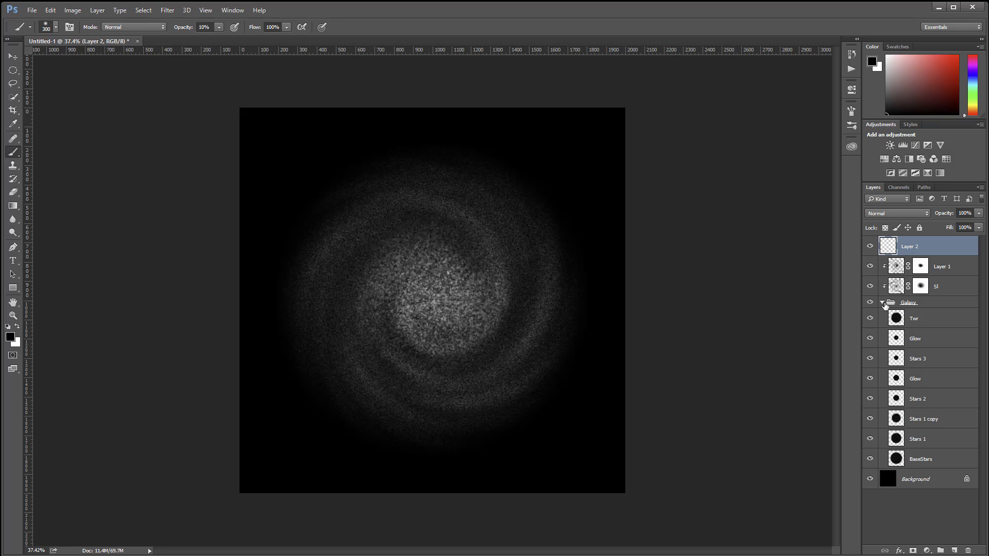
pyautogui.click(882, 302)
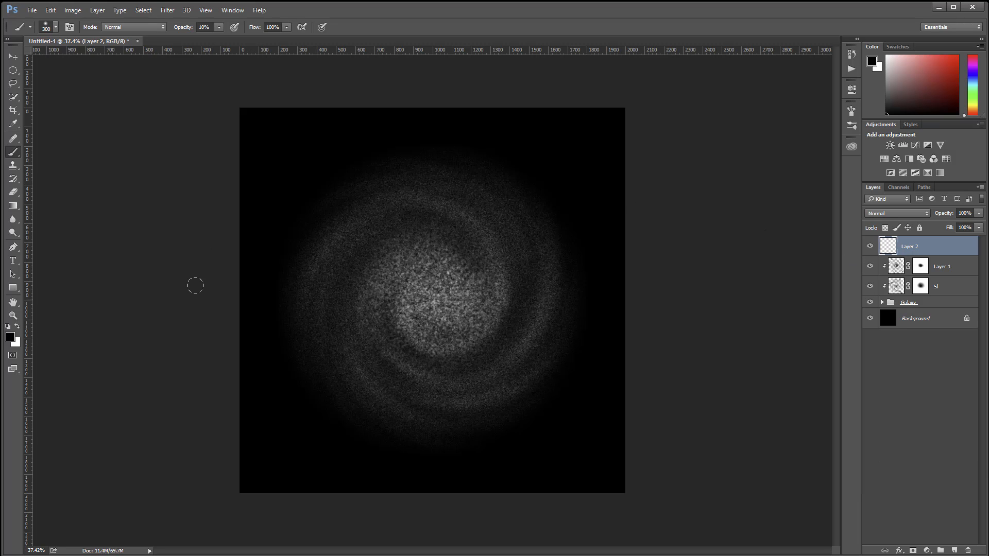
# Step: Paint a soft white glow over the galaxy's centre on Layer 2 at 10% opacity, enlarging the brush up to 500 pixels
pyautogui.press('x')
pyautogui.press('[')
pyautogui.press('[')
pyautogui.press('[')
pyautogui.moveTo(430, 291)
pyautogui.mouseDown()
pyautogui.moveTo(440, 288)
pyautogui.moveTo(422, 294)
pyautogui.moveTo(433, 289)
pyautogui.moveTo(408, 265)
pyautogui.mouseUp()
pyautogui.press(']')
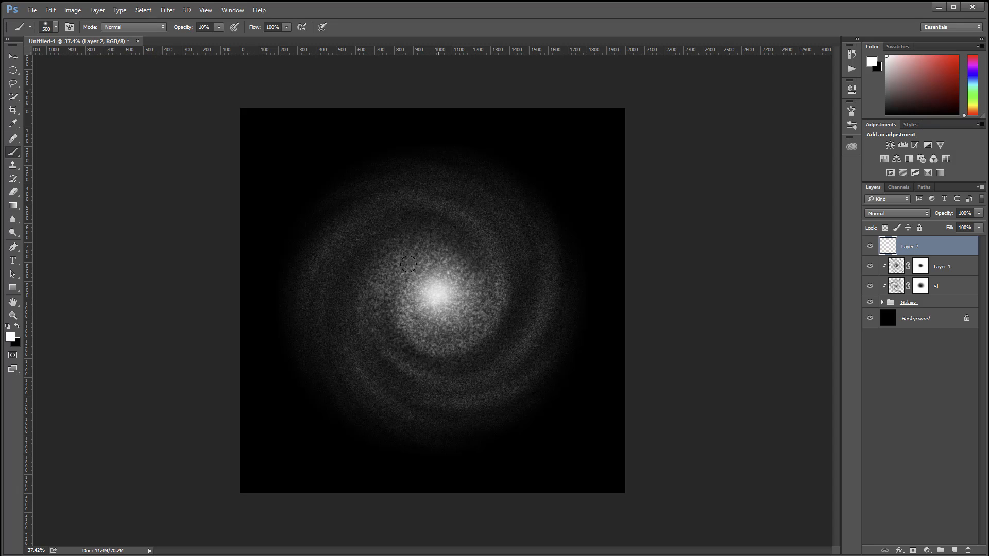
# Step: Build up the white glow at the galaxy's centre on Layer 2, enlarging the soft brush from 500 up to 800 pixels
pyautogui.click(438, 295)
pyautogui.press(']')
pyautogui.click(438, 295)
pyautogui.press(']')
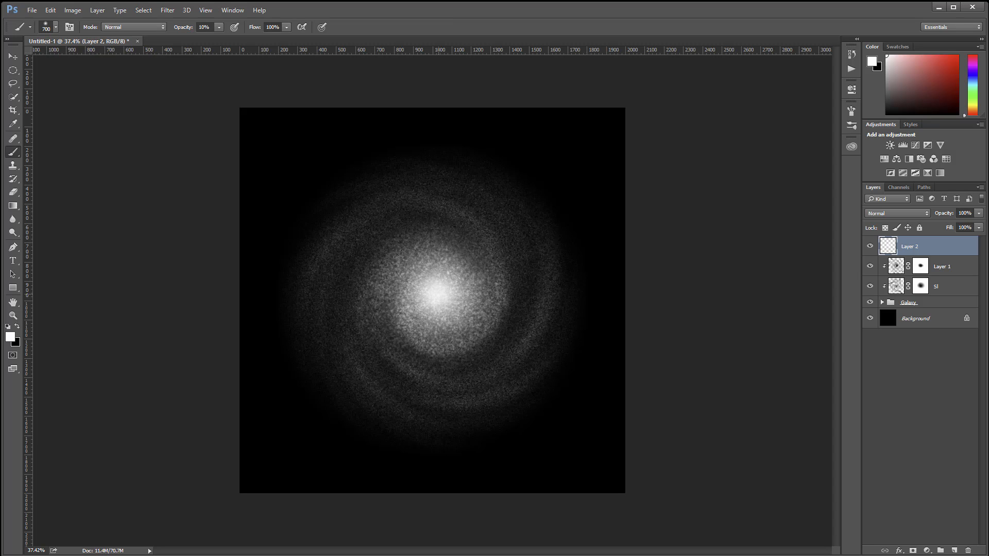
pyautogui.click(438, 295)
pyautogui.press(']')
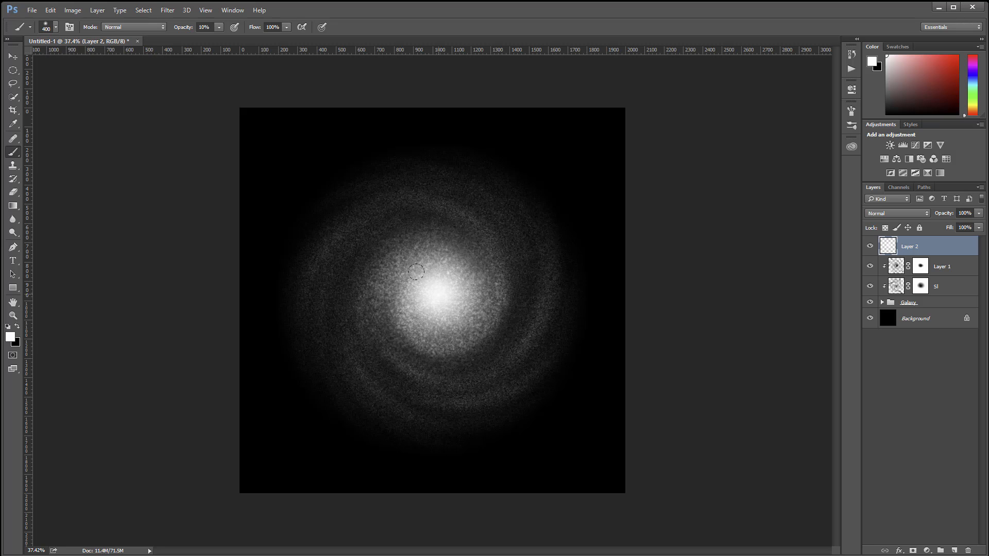
pyautogui.press('[')
pyautogui.press(']')
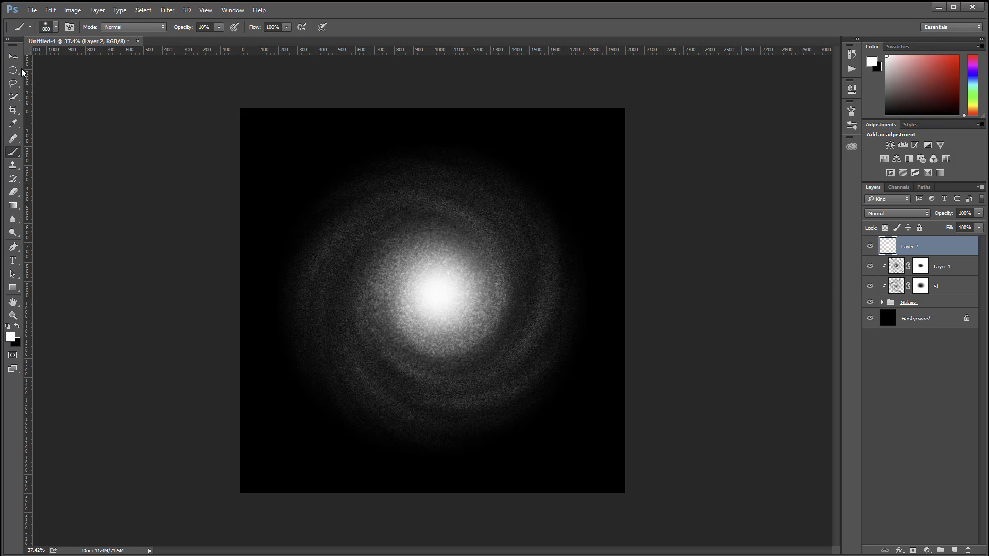
# Step: Group Layer 2, Layer 1, SI and the Galaxy group together and name the new group GalaxyOut
pyautogui.click(13, 56)
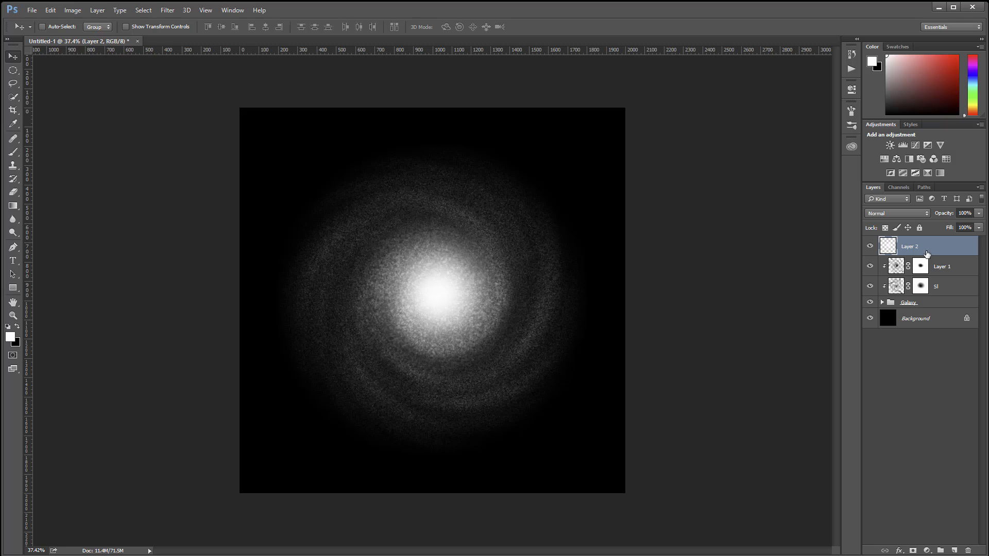
pyautogui.keyDown('shift'); pyautogui.click(942, 300); pyautogui.keyUp('shift')
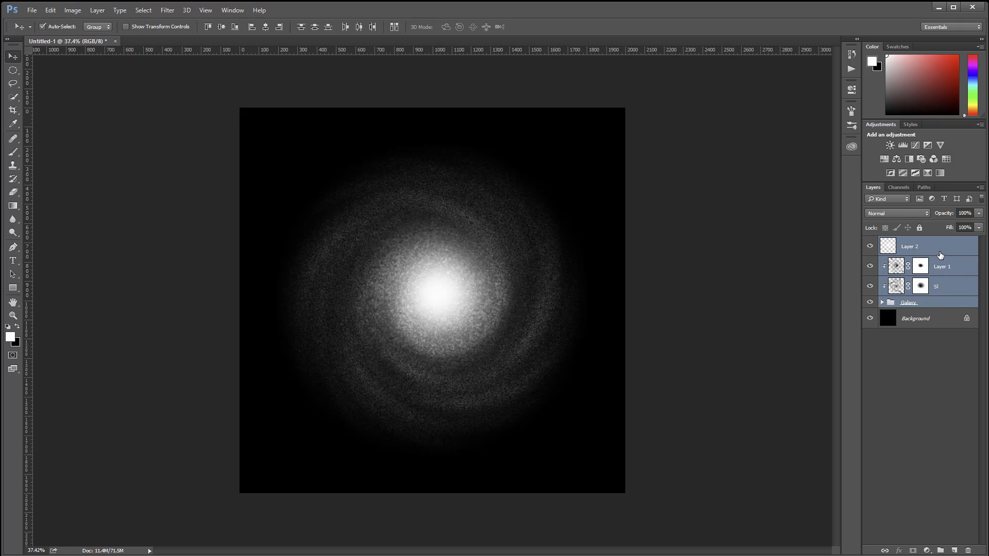
pyautogui.hotkey('ctrl', 'g')
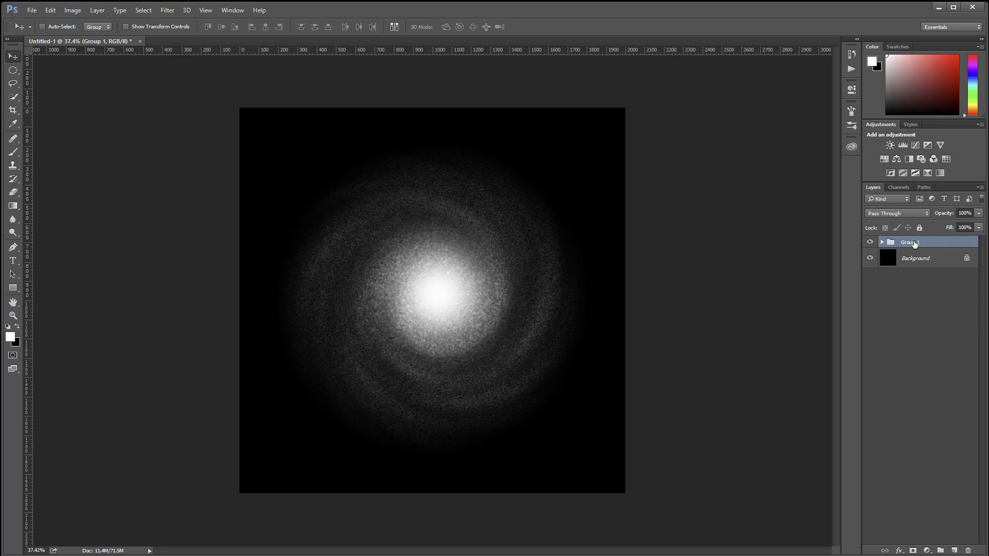
pyautogui.doubleClick(912, 243)
pyautogui.write('GalaxyOut')
pyautogui.press('Return')
# Step: Add a new layer above the GalaxyOut group and name it Color
pyautogui.click(954, 551)
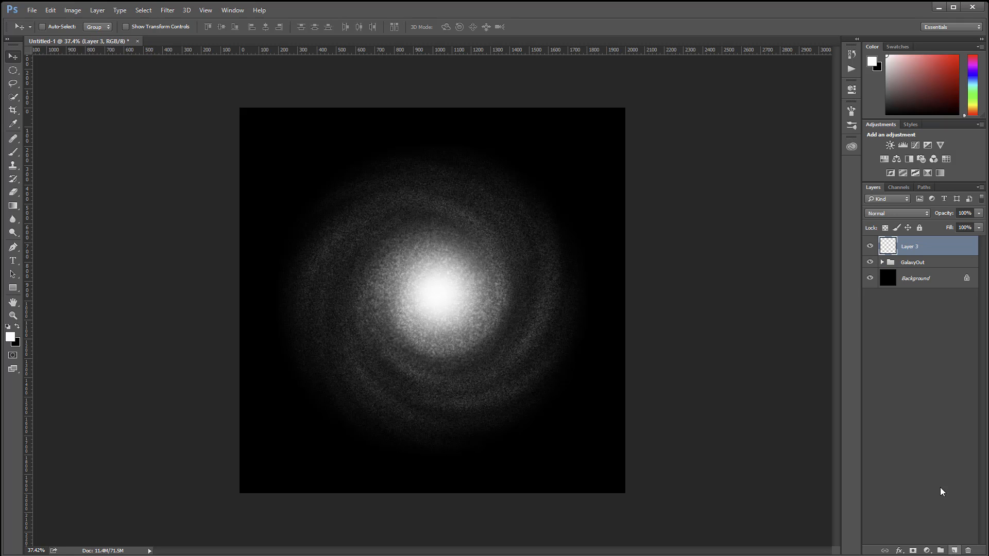
pyautogui.doubleClick(910, 247)
pyautogui.write('Color')
pyautogui.press('Return')
# Step: Set the Gradient tool to the Foreground to Background preset
pyautogui.click(12, 207)
pyautogui.click(72, 27)
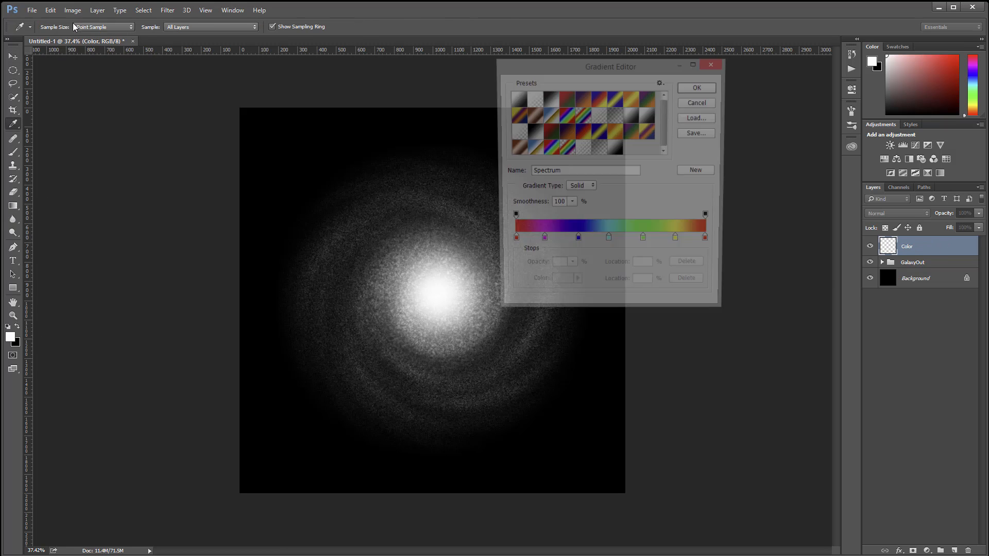
pyautogui.click(518, 98)
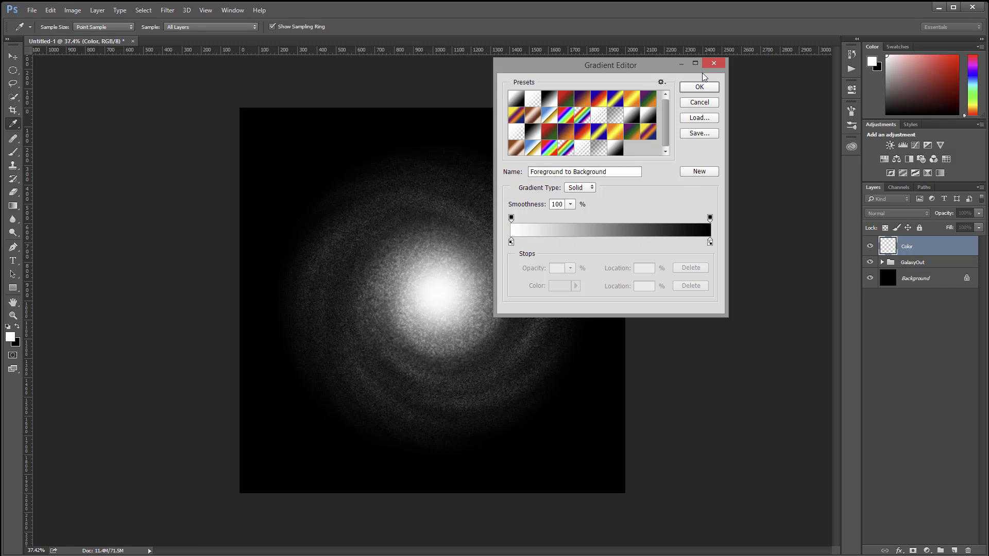
pyautogui.click(703, 87)
# Step: Set the foreground color to a warm orange, #ffb137
pyautogui.click(12, 338)
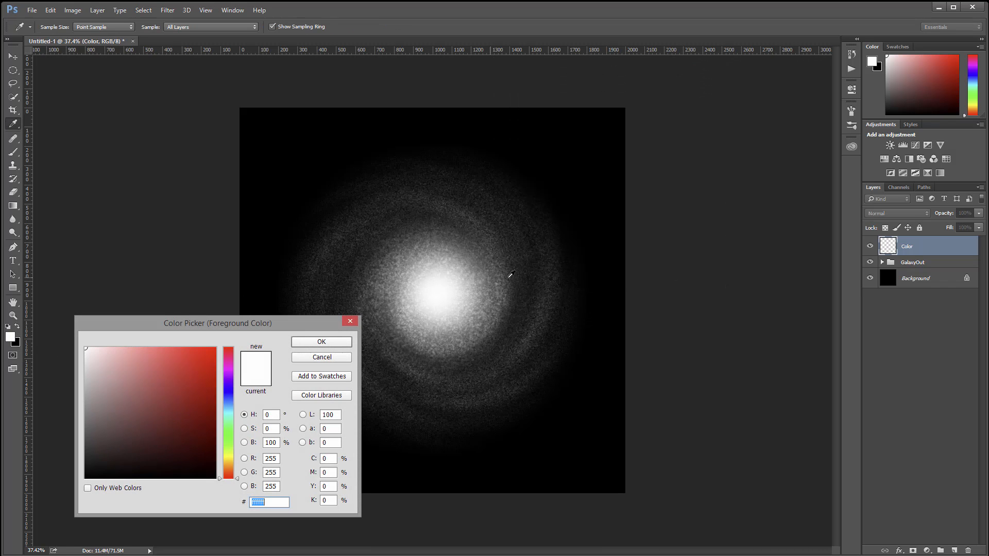
pyautogui.moveTo(229, 469); pyautogui.dragTo(229, 465)
pyautogui.moveTo(194, 353); pyautogui.dragTo(187, 340)
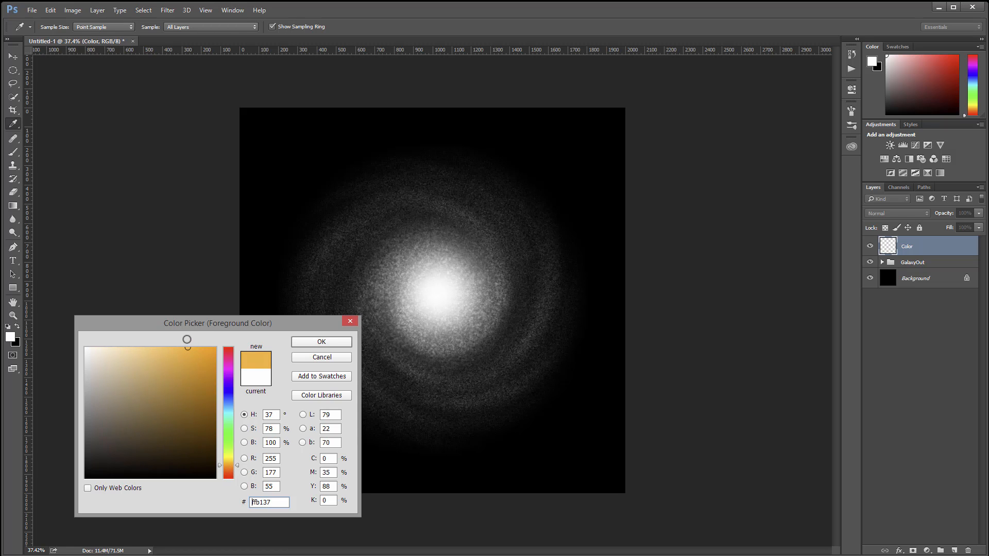
pyautogui.click(322, 341)
# Step: Set the background color to a medium blue, #0589af
pyautogui.click(17, 344)
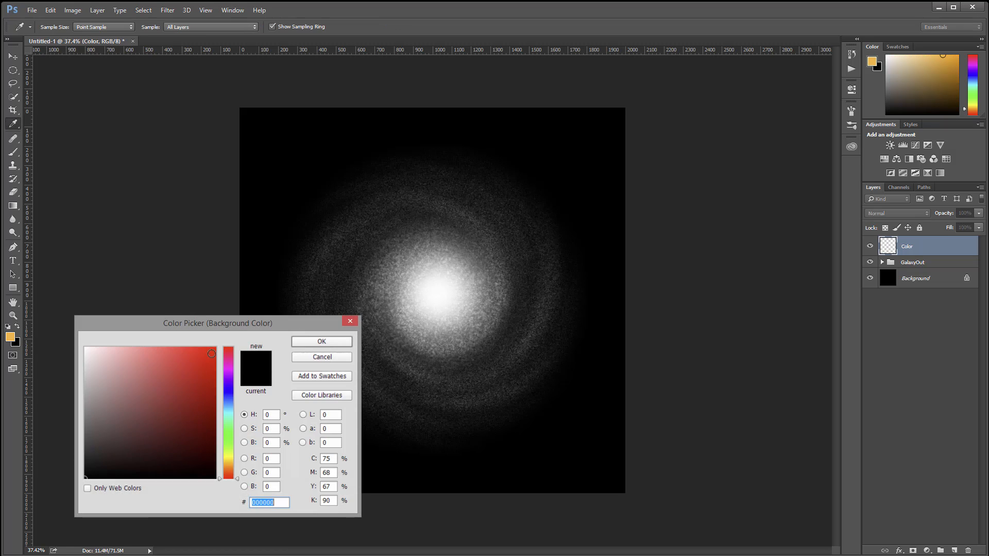
pyautogui.moveTo(228, 399); pyautogui.dragTo(228, 408)
pyautogui.click(200, 349)
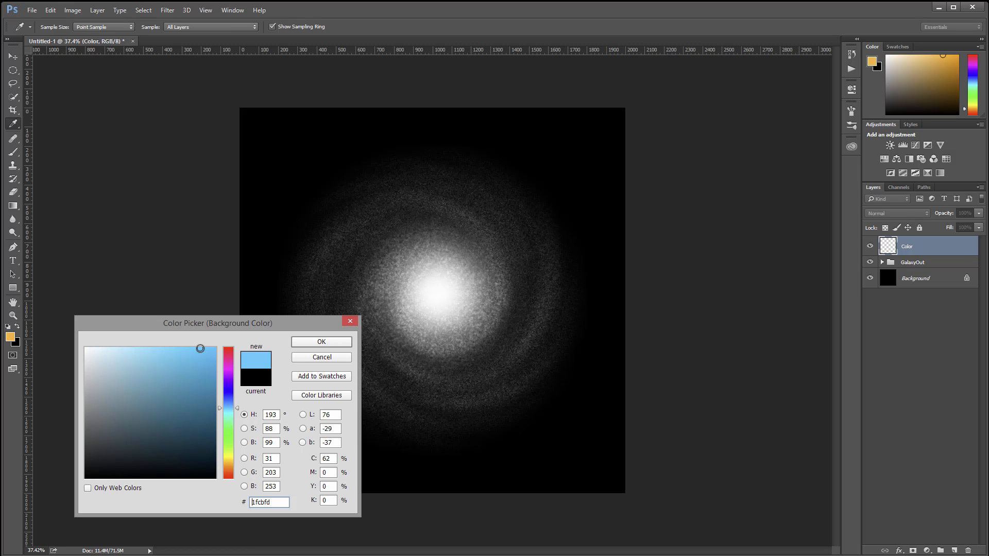
pyautogui.moveTo(200, 348)
pyautogui.mouseDown()
pyautogui.moveTo(214, 343)
pyautogui.moveTo(211, 388)
pyautogui.mouseUp()
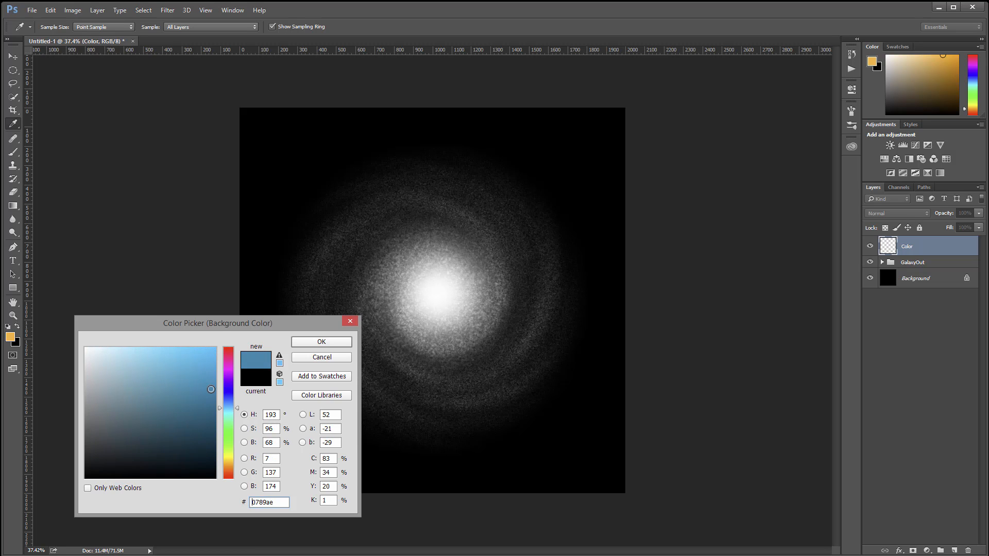
pyautogui.click(321, 341)
# Step: Fill the Color layer with a small radial gradient from the galaxy's centre, using Color blend mode and 26% Fill
pyautogui.press('g')
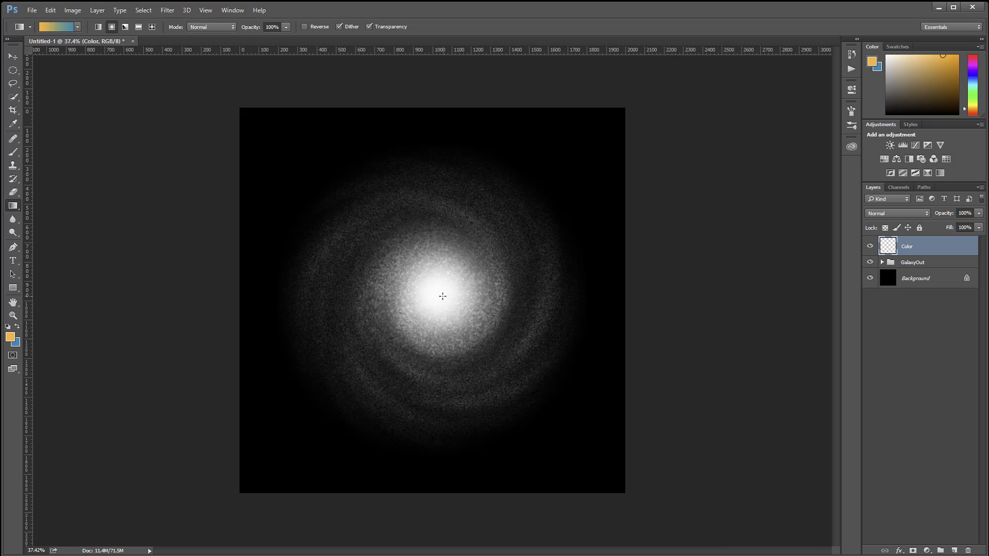
pyautogui.moveTo(438, 292); pyautogui.dragTo(471, 322)
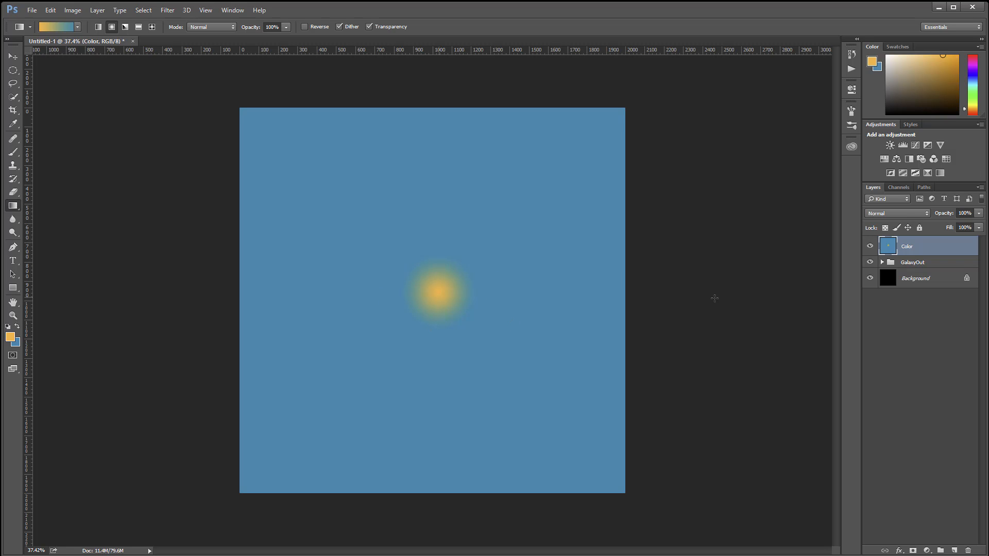
pyautogui.click(897, 213)
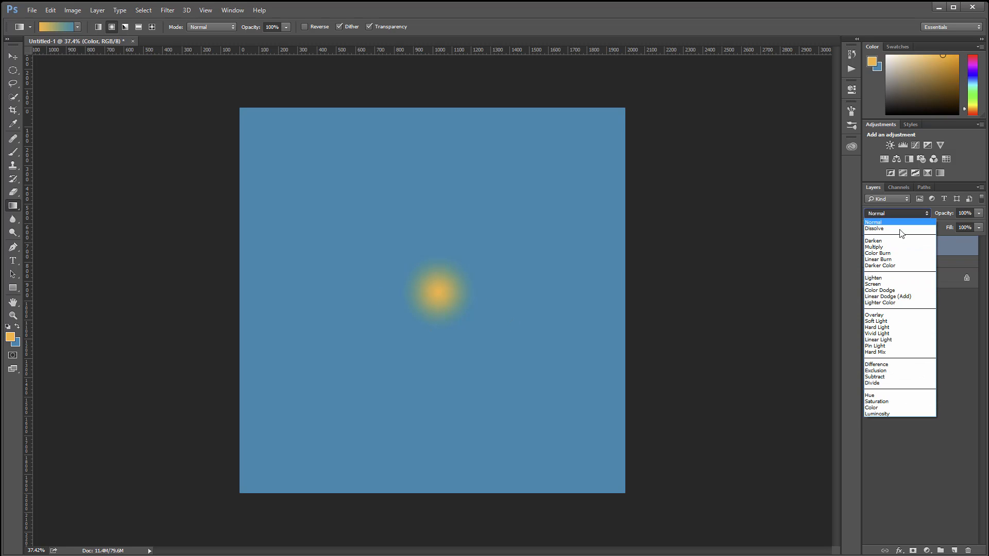
pyautogui.click(895, 408)
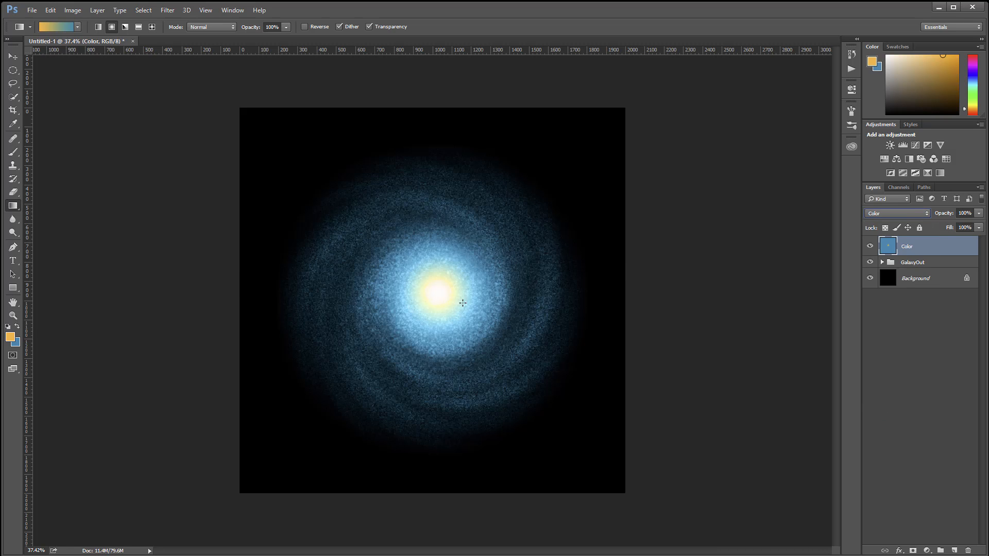
pyautogui.click(977, 228)
pyautogui.moveTo(977, 239); pyautogui.dragTo(937, 241)
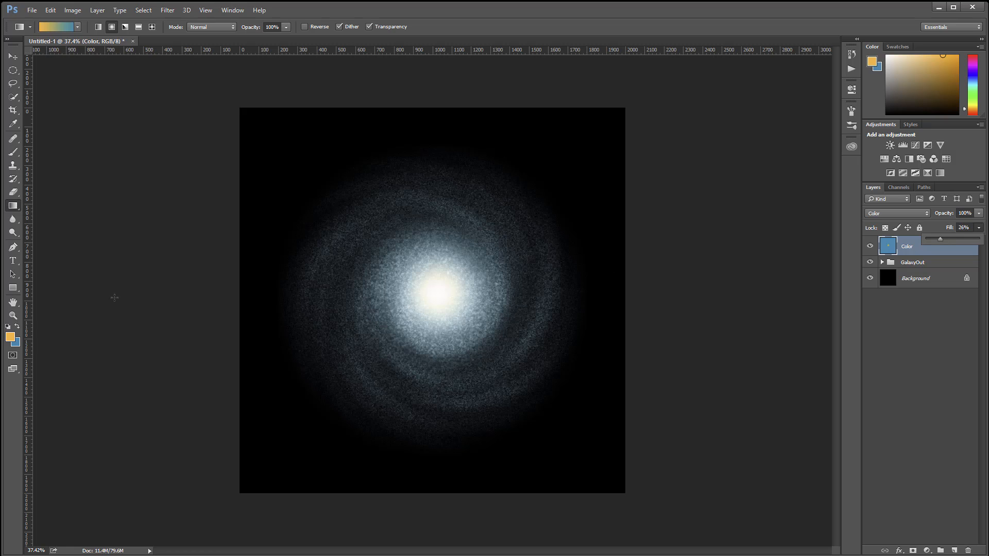
# Step: Change the background color to a darker blue, #195b6e, and the foreground color to a deeper orange, #ff940a
pyautogui.click(17, 342)
pyautogui.click(192, 412)
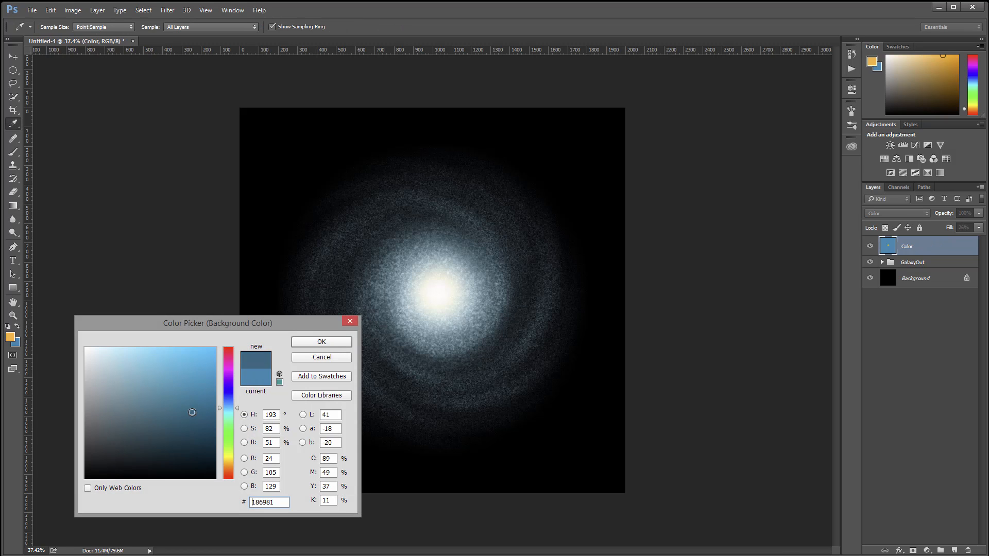
pyautogui.click(321, 342)
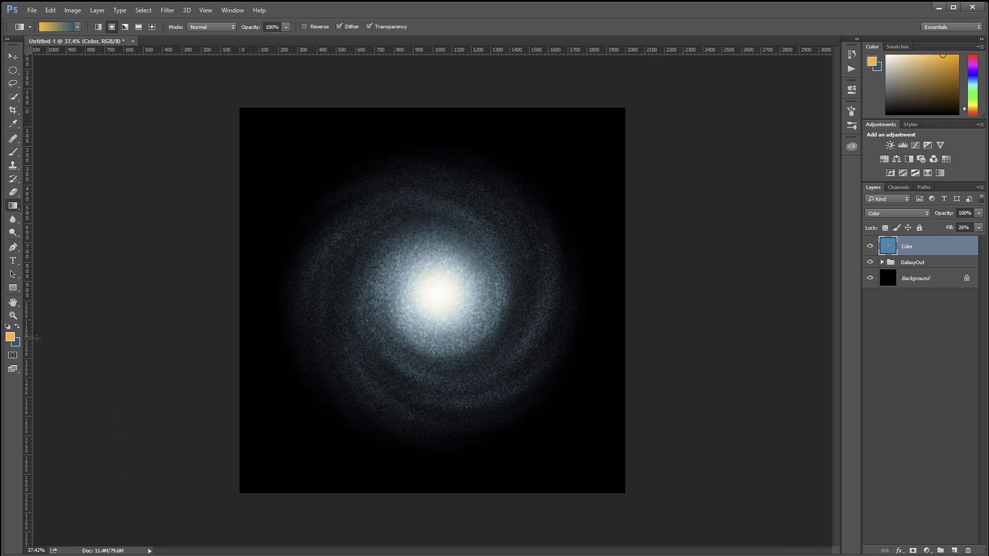
pyautogui.click(11, 337)
pyautogui.click(211, 347)
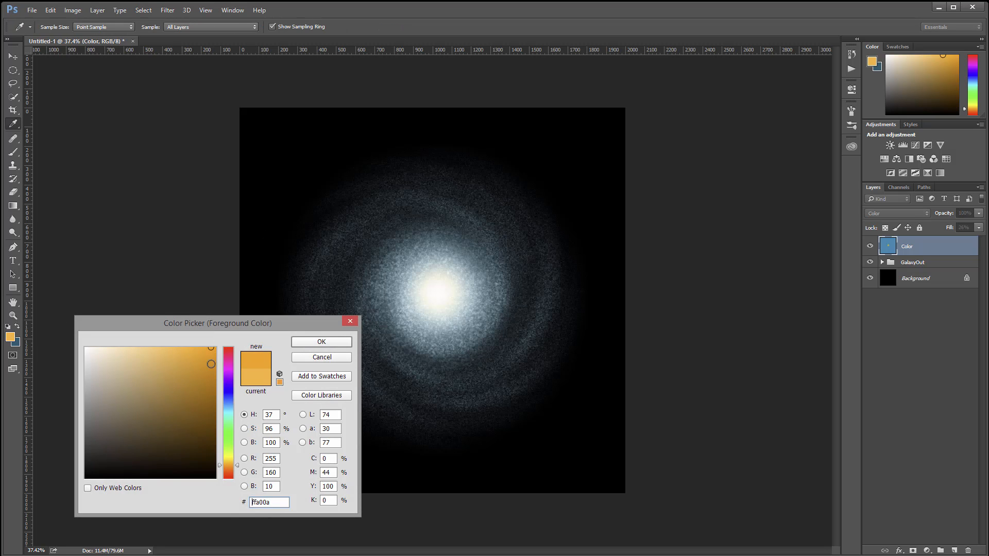
pyautogui.moveTo(231, 465); pyautogui.dragTo(232, 466)
pyautogui.click(311, 343)
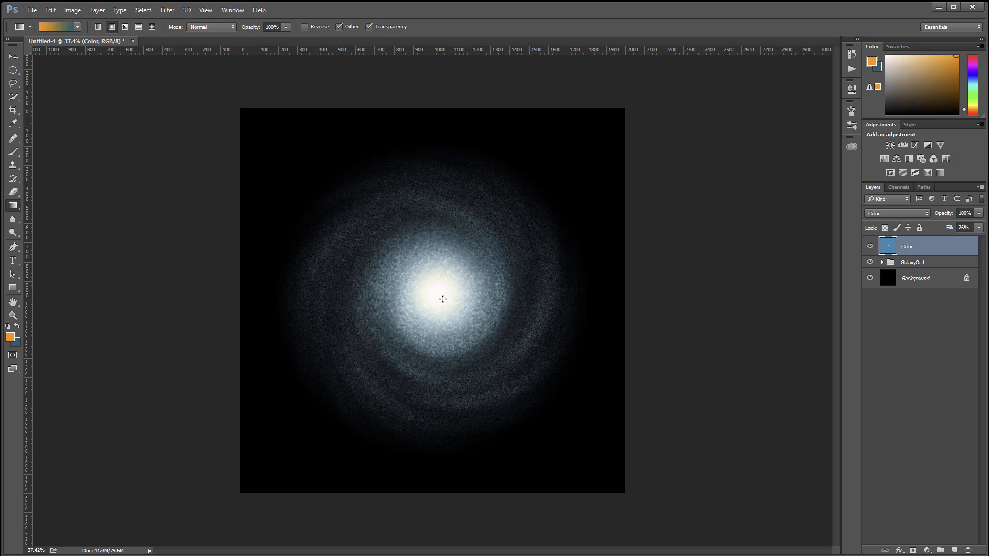
# Step: Redraw the small radial gradient at the galaxy's centre on the Color layer and set its Fill to 34%
pyautogui.moveTo(453, 316); pyautogui.dragTo(460, 325)
pyautogui.moveTo(979, 227); pyautogui.dragTo(947, 239)
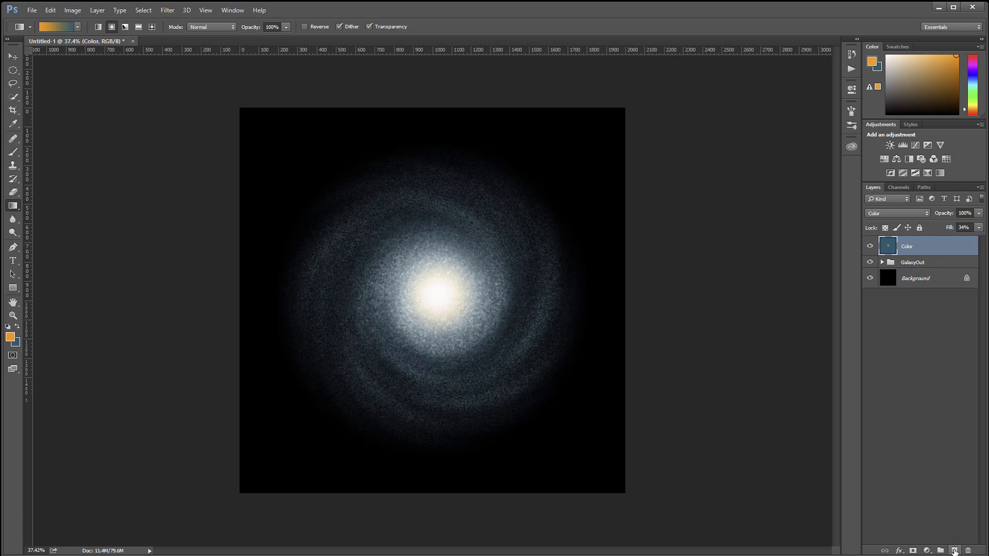
# Step: Add a new layer above Color and clip both layers to the GalaxyOut group
pyautogui.click(954, 551)
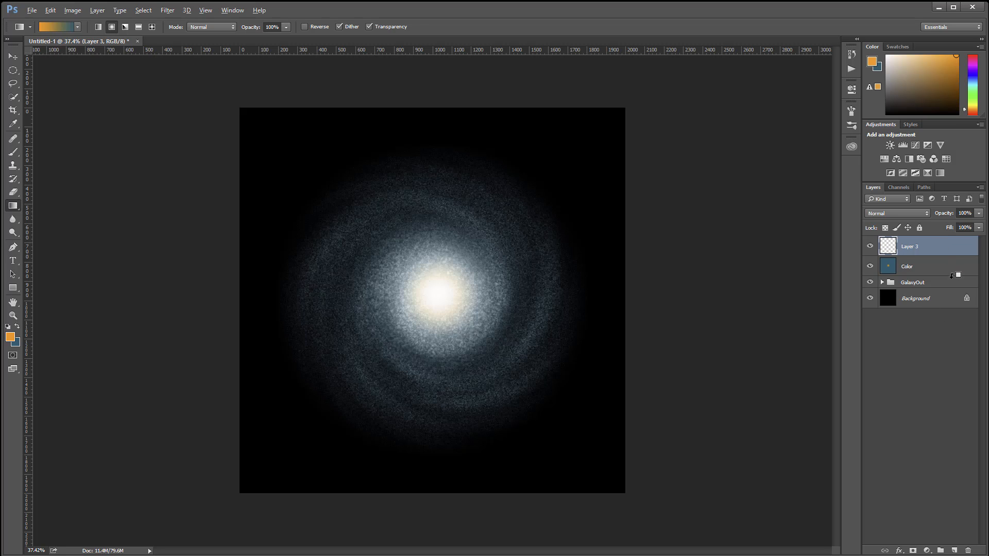
pyautogui.keyDown('alt'); pyautogui.click(956, 275); pyautogui.keyUp('alt')
pyautogui.keyDown('alt'); pyautogui.click(956, 250); pyautogui.keyUp('alt')
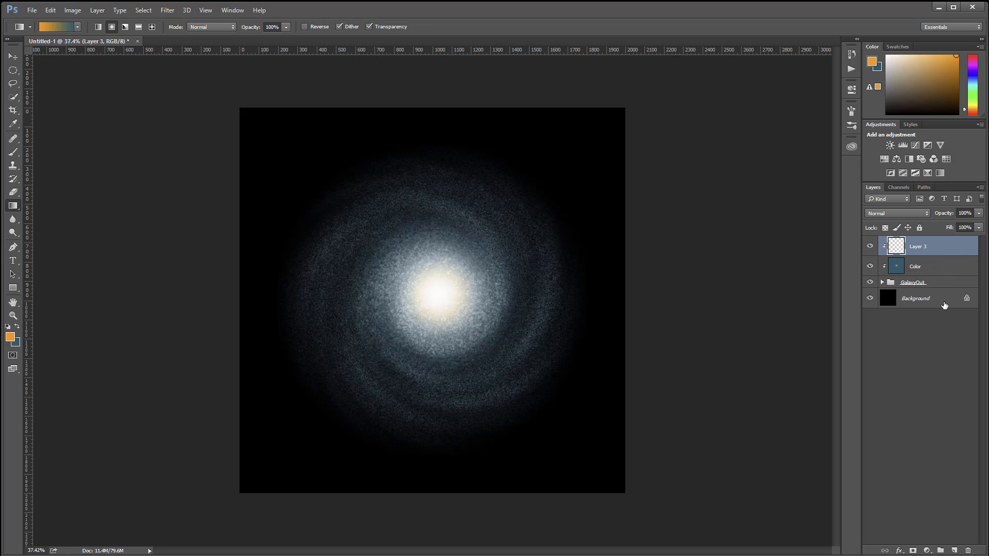
# Step: Set the foreground color to a bright purple
pyautogui.click(9, 338)
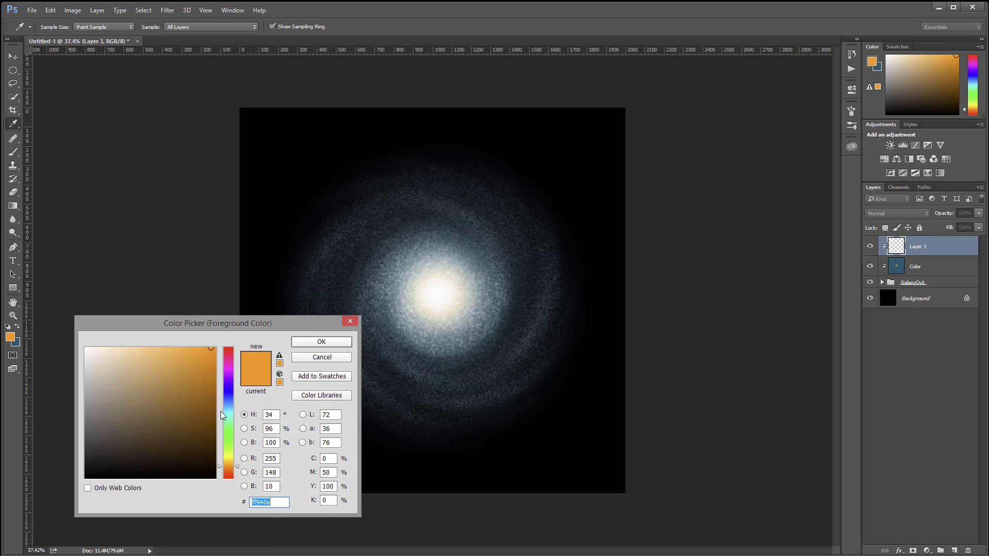
pyautogui.moveTo(222, 415); pyautogui.dragTo(233, 384)
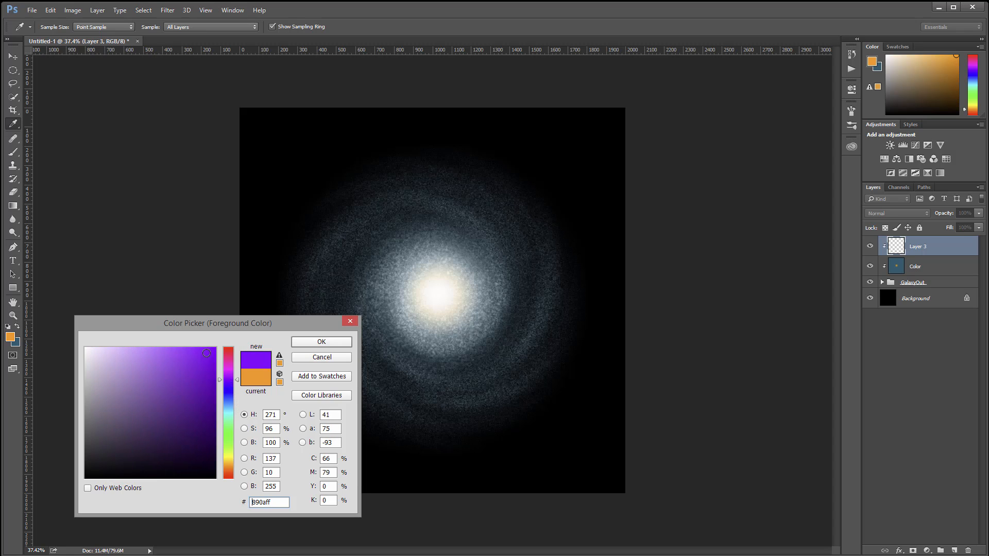
pyautogui.moveTo(198, 349); pyautogui.dragTo(194, 349)
pyautogui.click(304, 344)
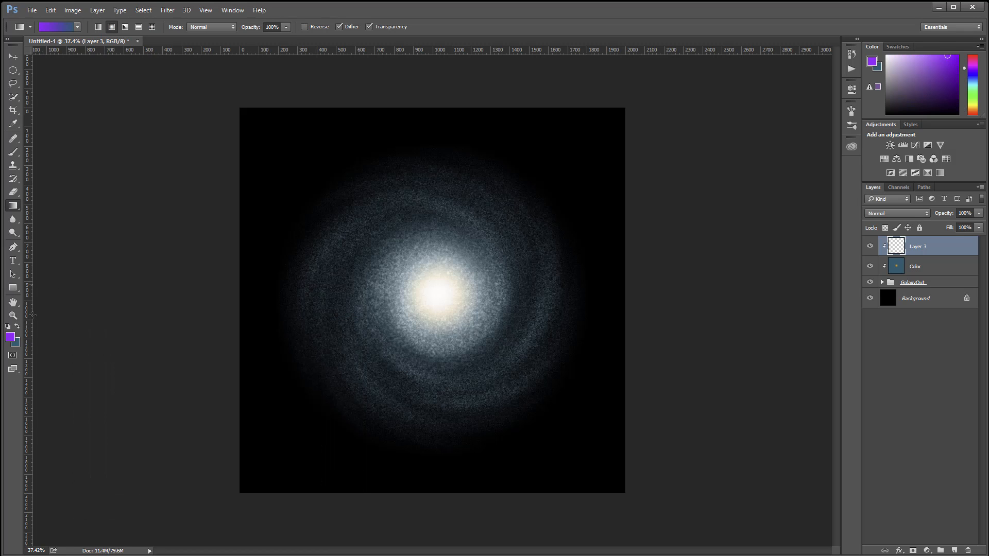
# Step: Set the background color to a muted brownish tan
pyautogui.click(17, 343)
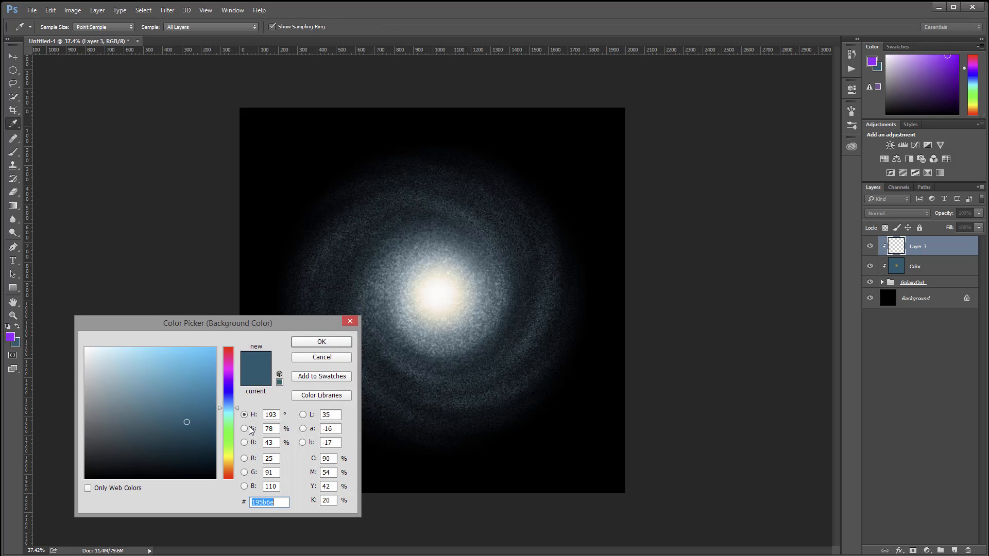
pyautogui.moveTo(232, 407); pyautogui.dragTo(231, 473)
pyautogui.moveTo(231, 464); pyautogui.dragTo(233, 464)
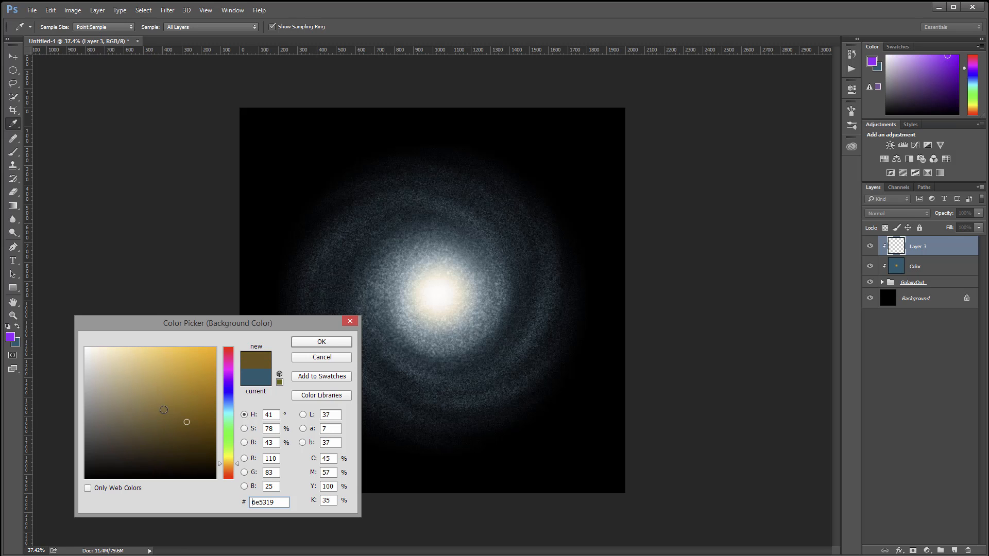
pyautogui.moveTo(138, 398); pyautogui.dragTo(127, 404)
pyautogui.click(328, 340)
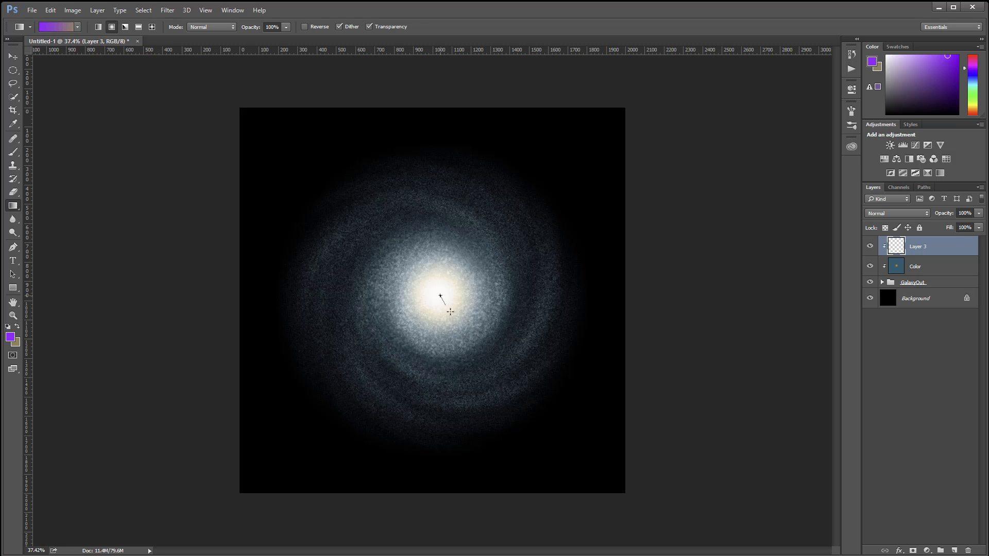
# Step: Fill Layer 3 with a small purple-to-tan radial gradient from the galaxy's centre and set its blend mode to Color
pyautogui.moveTo(440, 294); pyautogui.dragTo(479, 328)
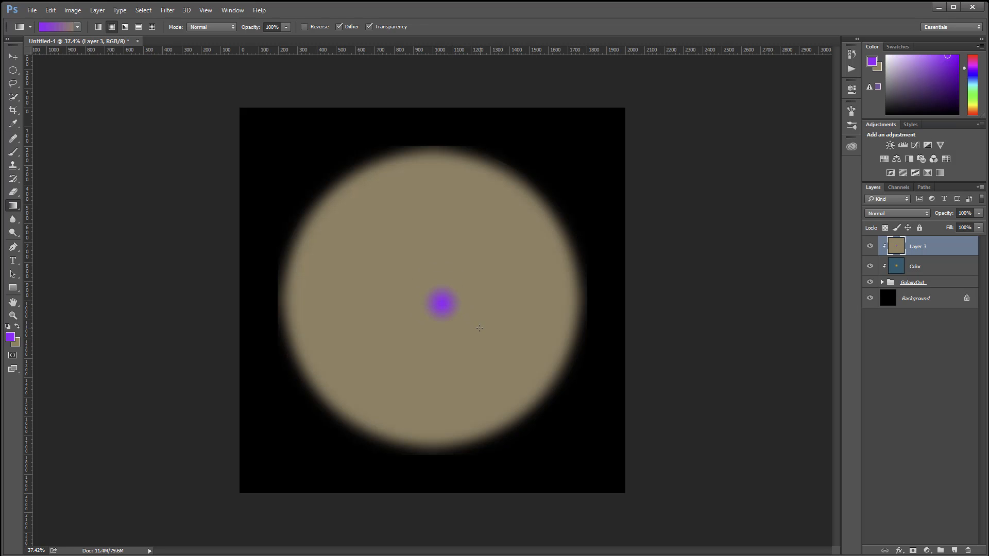
pyautogui.click(910, 215)
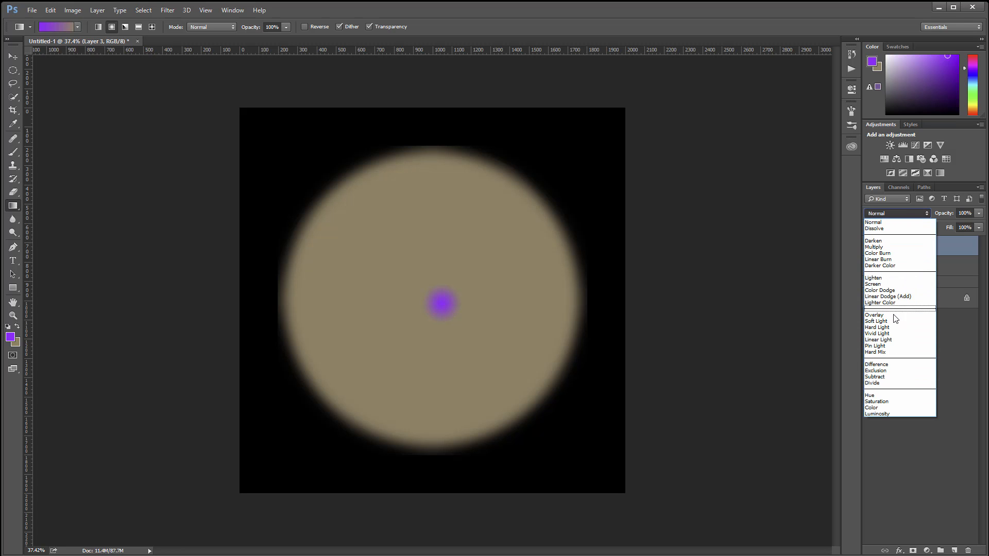
pyautogui.click(886, 407)
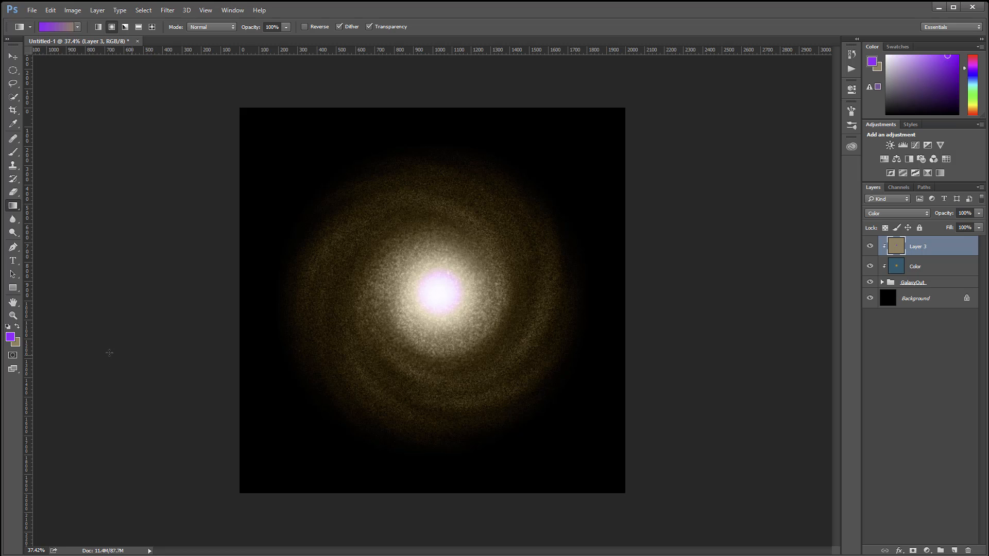
# Step: Set the foreground color to bright blue 2983fd and activate the Gradient tool
pyautogui.click(9, 338)
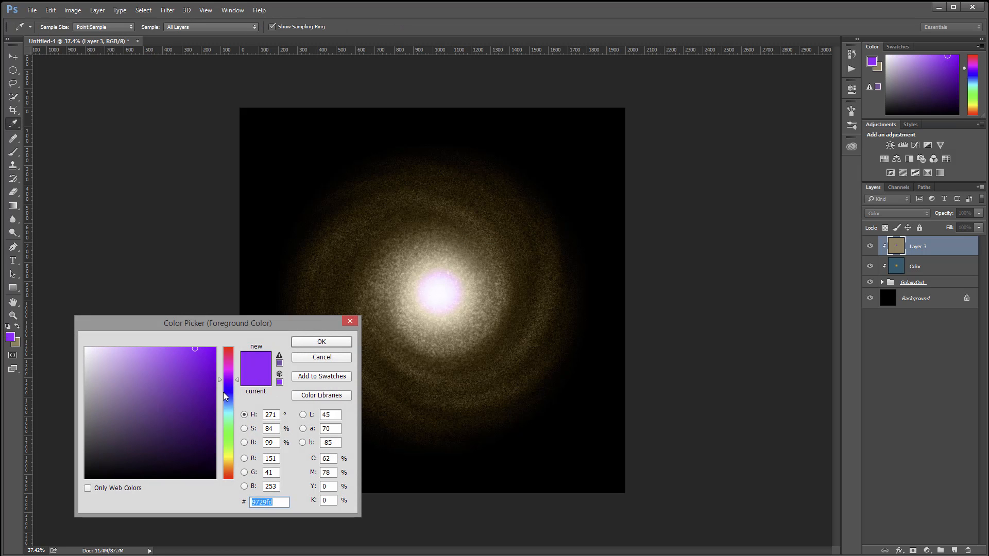
pyautogui.click(227, 400)
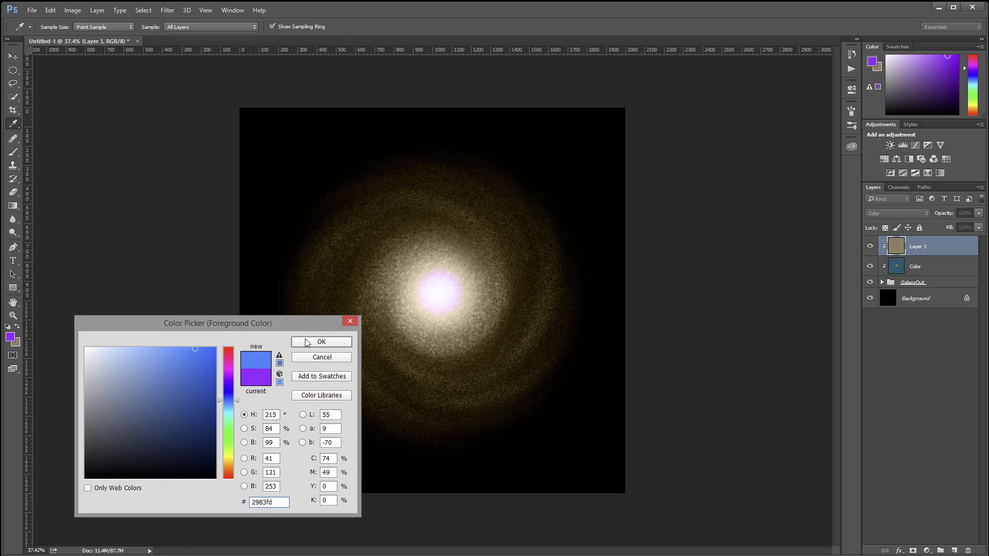
pyautogui.click(307, 342)
pyautogui.press('g')
# Step: Set the background color to muted grey-blue 768a8e and refill Layer 3 with a small radial gradient from the galaxy's centre
pyautogui.click(15, 343)
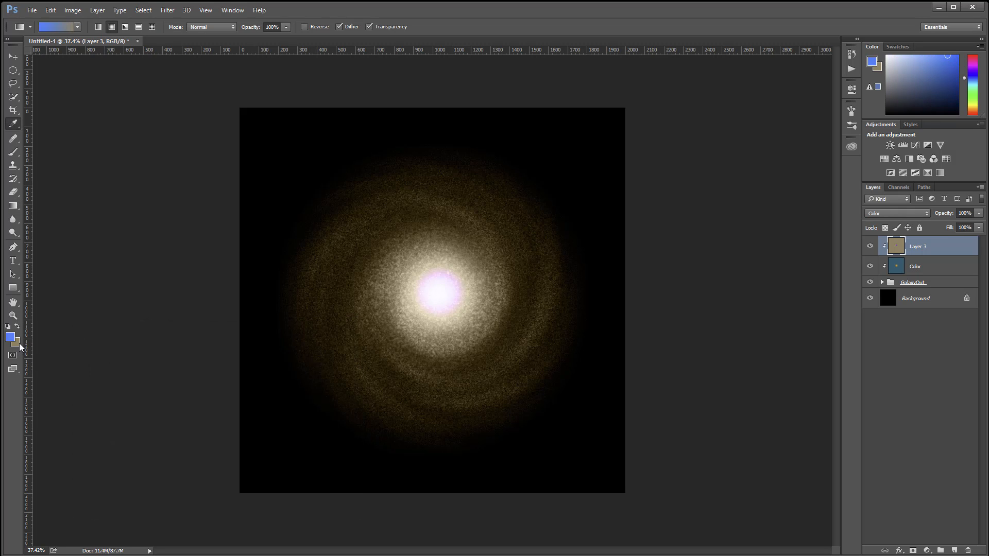
pyautogui.moveTo(231, 406); pyautogui.dragTo(231, 410)
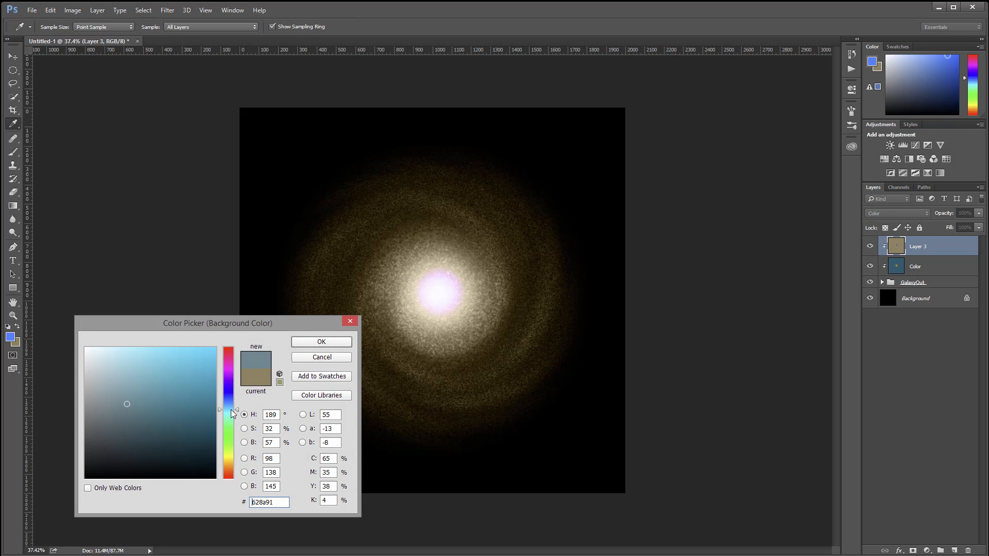
pyautogui.click(116, 404)
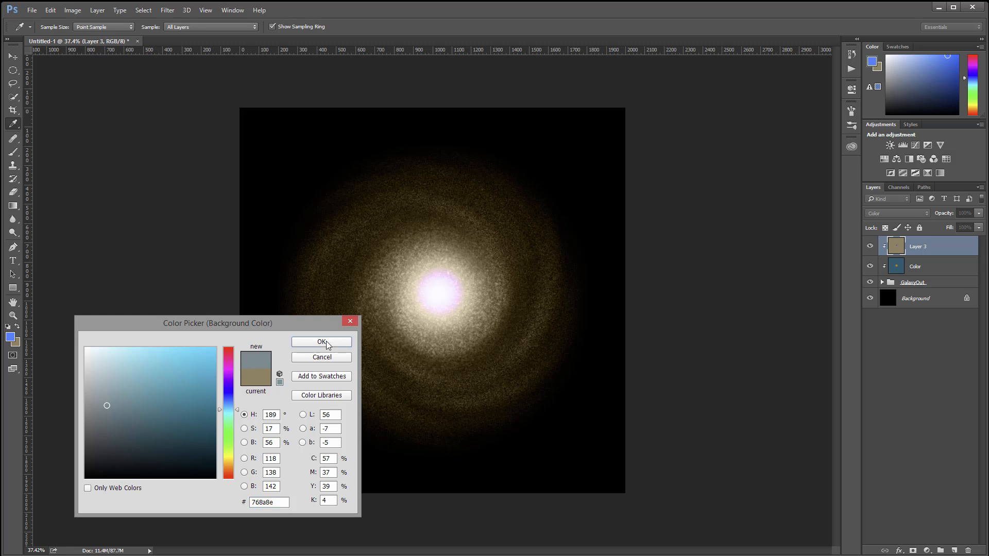
pyautogui.click(321, 343)
pyautogui.moveTo(460, 315); pyautogui.dragTo(460, 315)
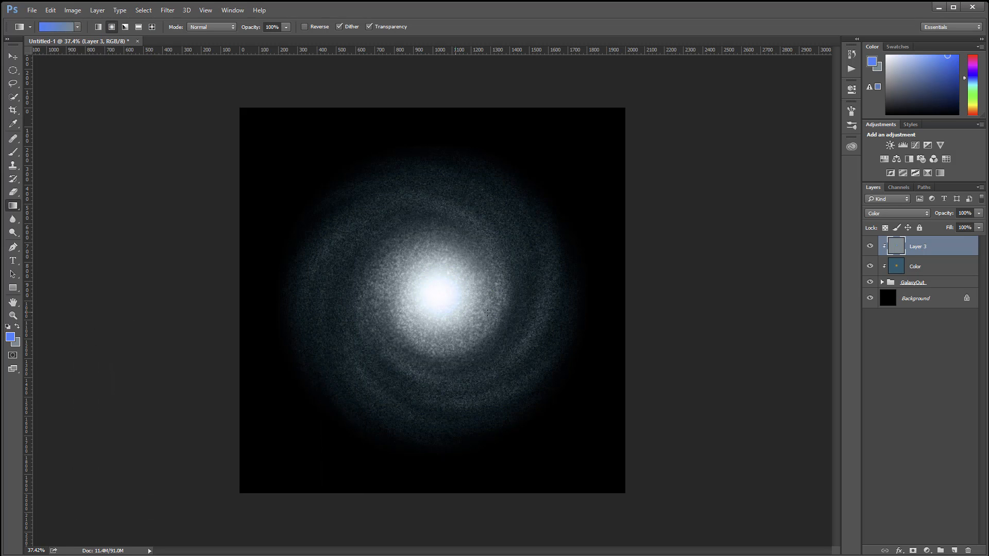
# Step: Try Layer 3's fill at 37%, then hide the Color layer and set the fill to 67%
pyautogui.click(979, 227)
pyautogui.moveTo(979, 239); pyautogui.dragTo(947, 243)
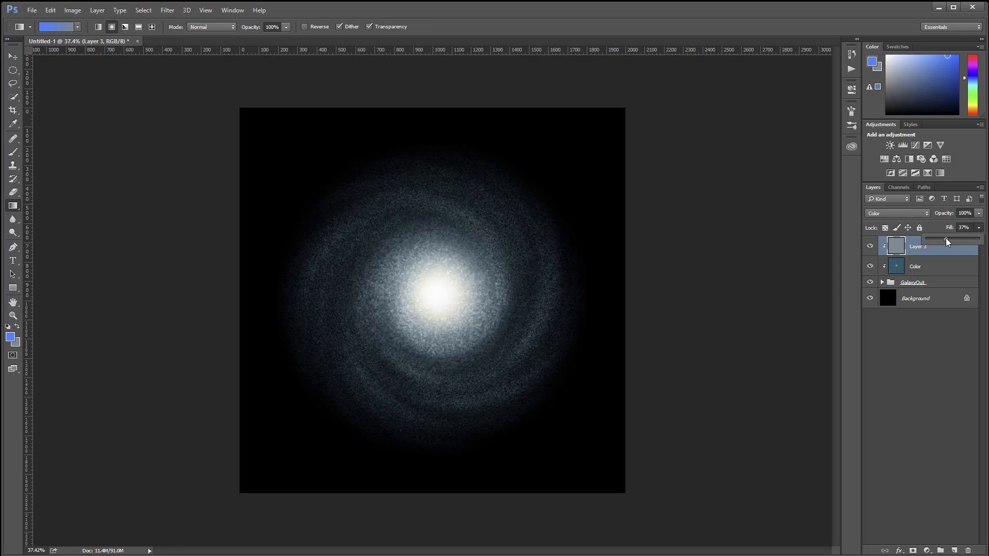
pyautogui.click(871, 267)
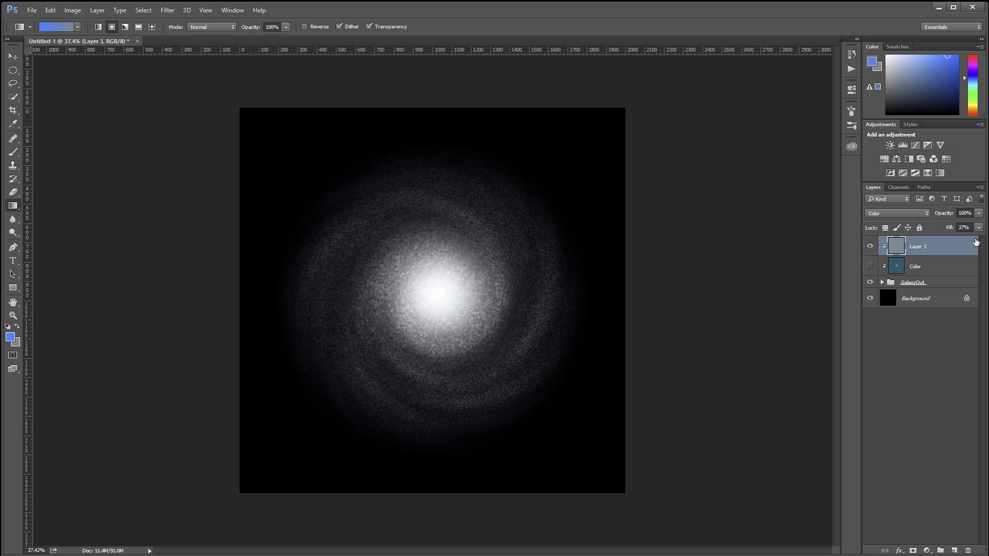
pyautogui.click(979, 227)
pyautogui.moveTo(948, 240); pyautogui.dragTo(979, 240)
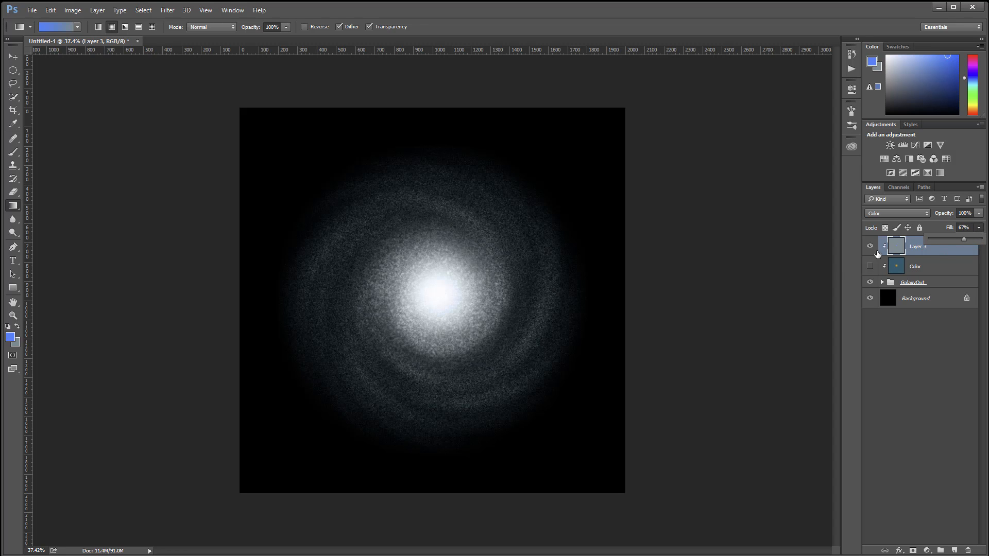
# Step: Make the Color layer visible again and hide Layer 3 to show the original tint alone
pyautogui.click(870, 266)
pyautogui.click(871, 247)
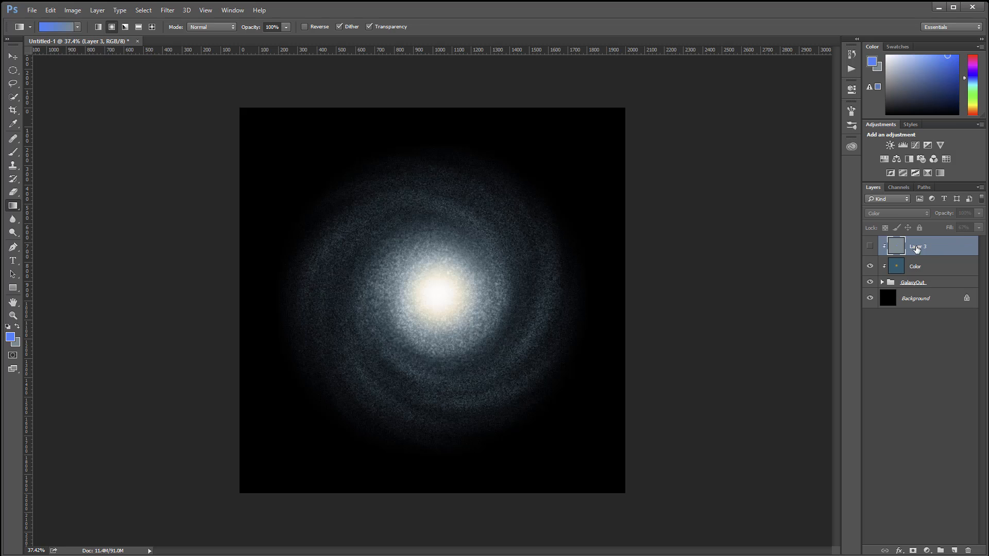
# Step: Group Layer 3, the Color layer and the GalaxyOut group together and name the new group All
pyautogui.keyDown('shift'); pyautogui.click(942, 282); pyautogui.keyUp('shift')
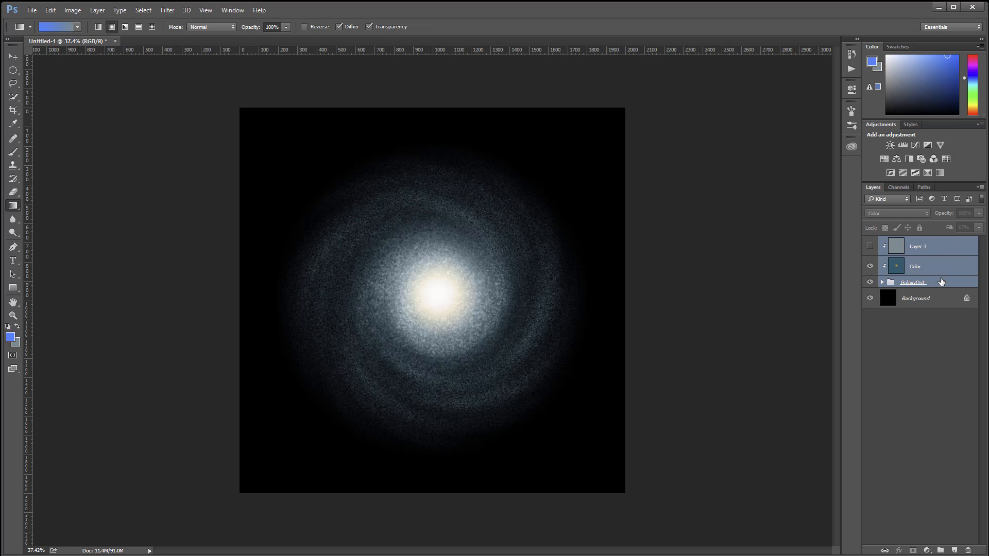
pyautogui.hotkey('ctrl', 'g')
pyautogui.doubleClick(913, 244)
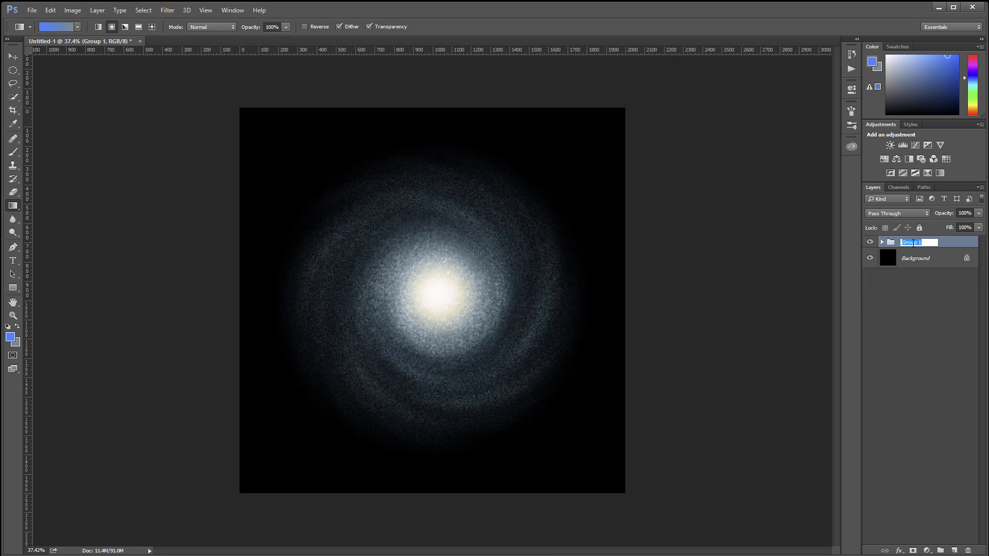
pyautogui.write('All')
pyautogui.press('Return')
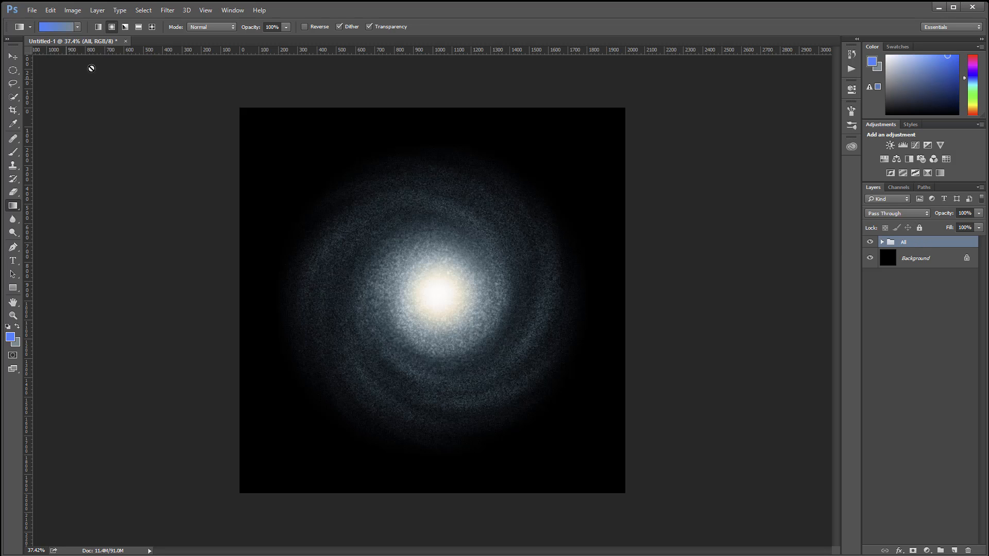
# Step: Free-transform the All group to about 30% height, rotate it about -22.6° and move it back near the canvas centre
pyautogui.hotkey('ctrl', 't')
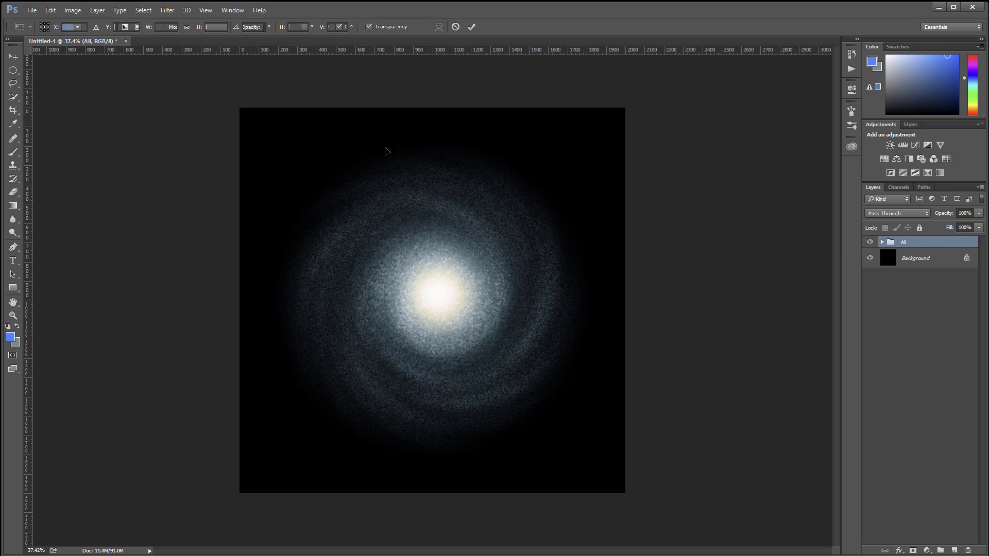
pyautogui.moveTo(433, 107); pyautogui.dragTo(474, 368)
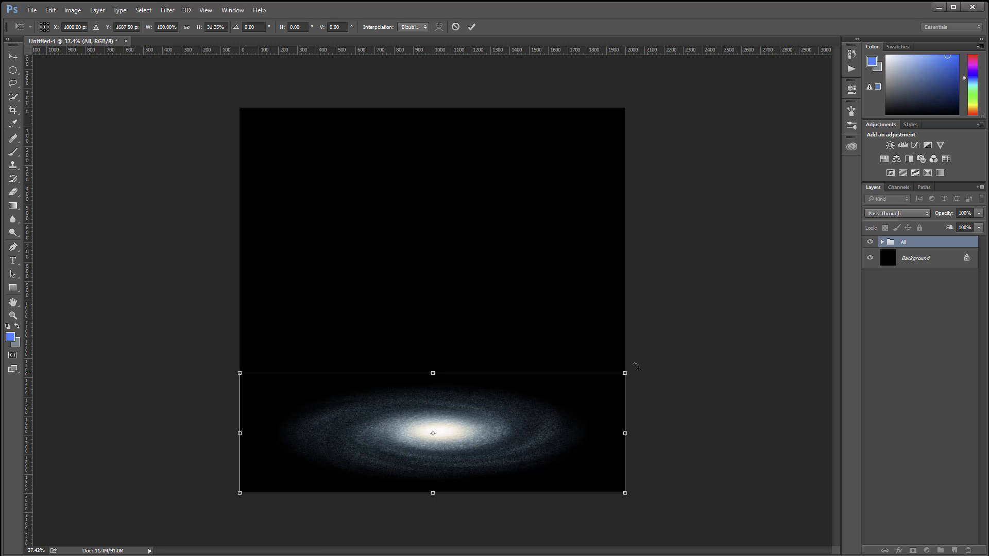
pyautogui.moveTo(634, 354); pyautogui.dragTo(600, 274)
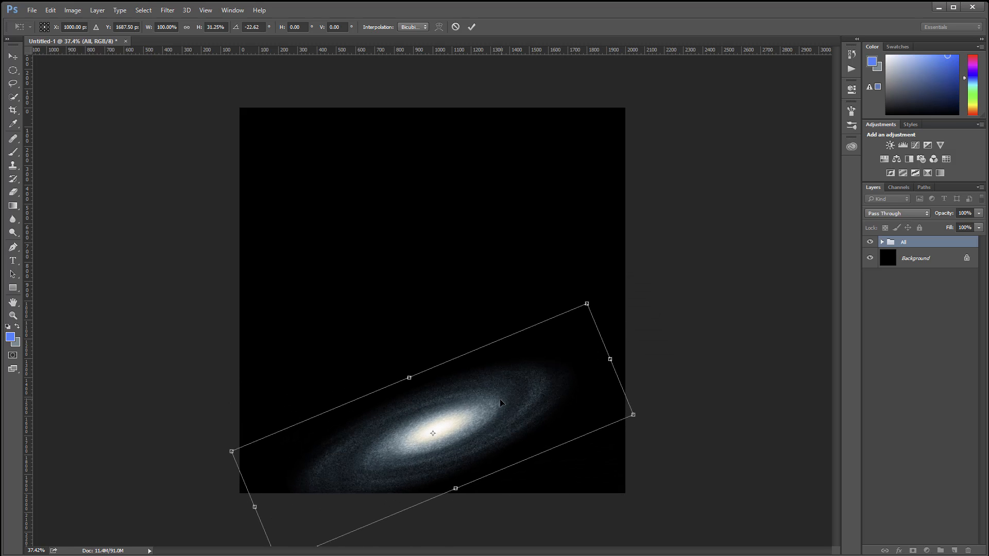
pyautogui.moveTo(498, 377); pyautogui.dragTo(506, 218)
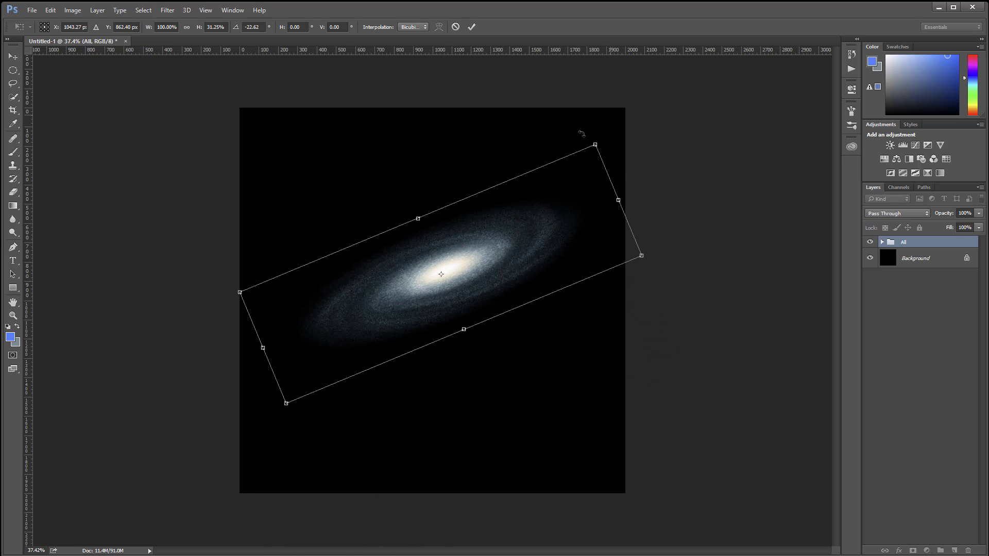
pyautogui.moveTo(415, 220)
pyautogui.mouseDown()
pyautogui.moveTo(423, 233)
pyautogui.moveTo(417, 220)
pyautogui.mouseUp()
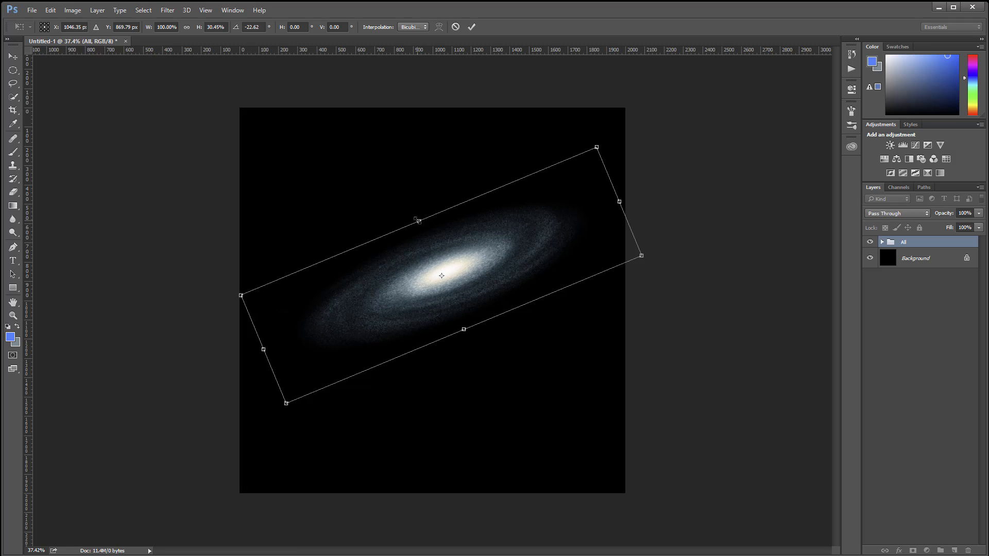
pyautogui.press('Return')
pyautogui.press('g')
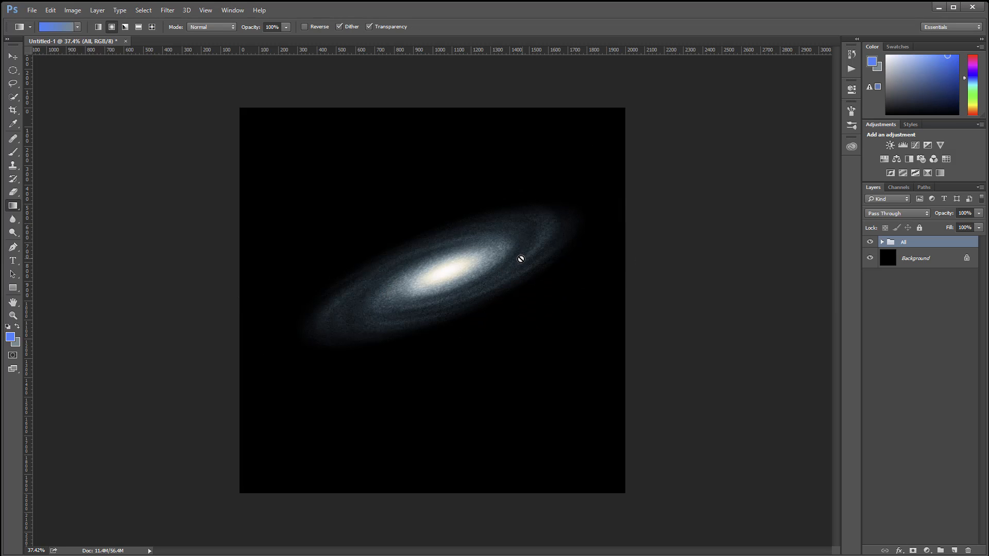
# Step: Add a new layer above All and dab white on the galaxy core with a 100 px brush at 10% opacity
pyautogui.click(13, 152)
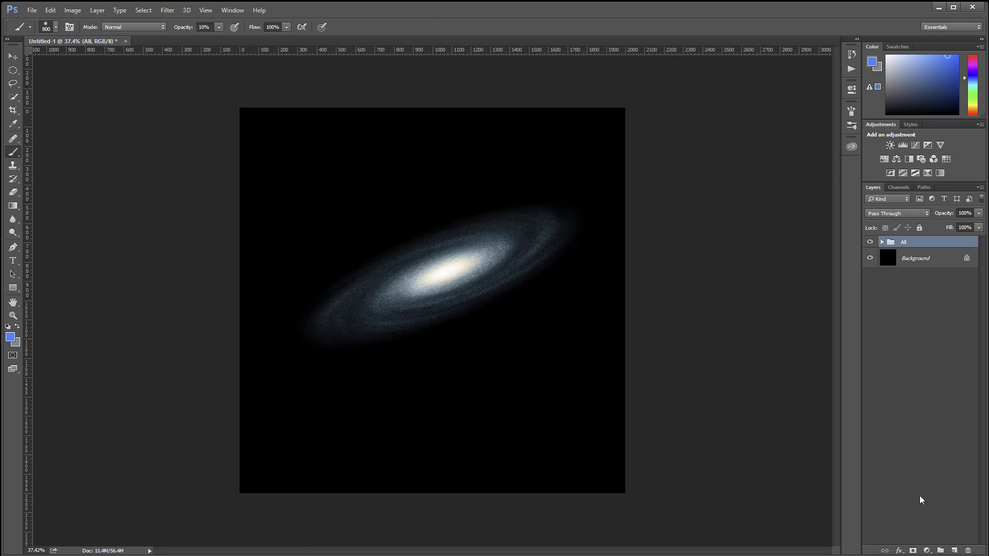
pyautogui.click(953, 550)
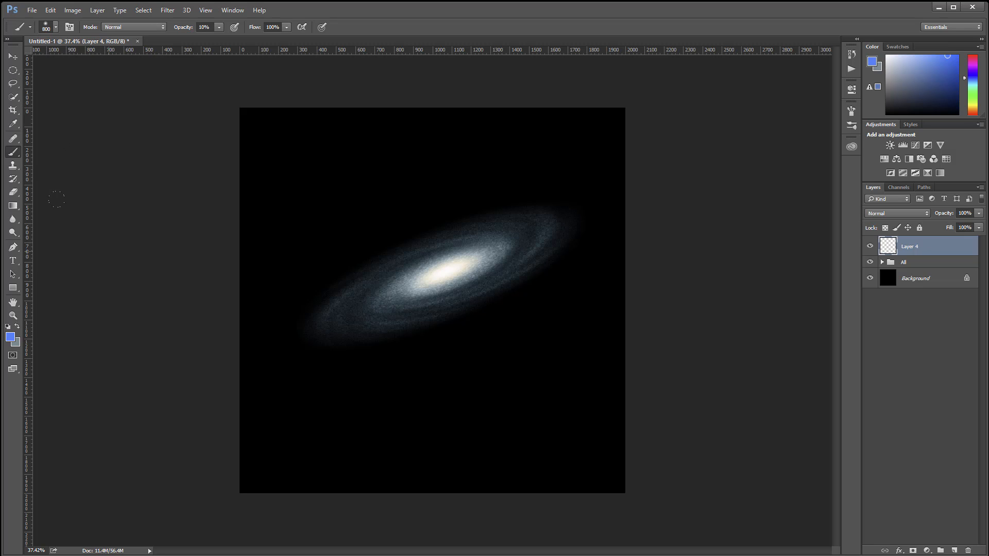
pyautogui.press('d')
pyautogui.press('x')
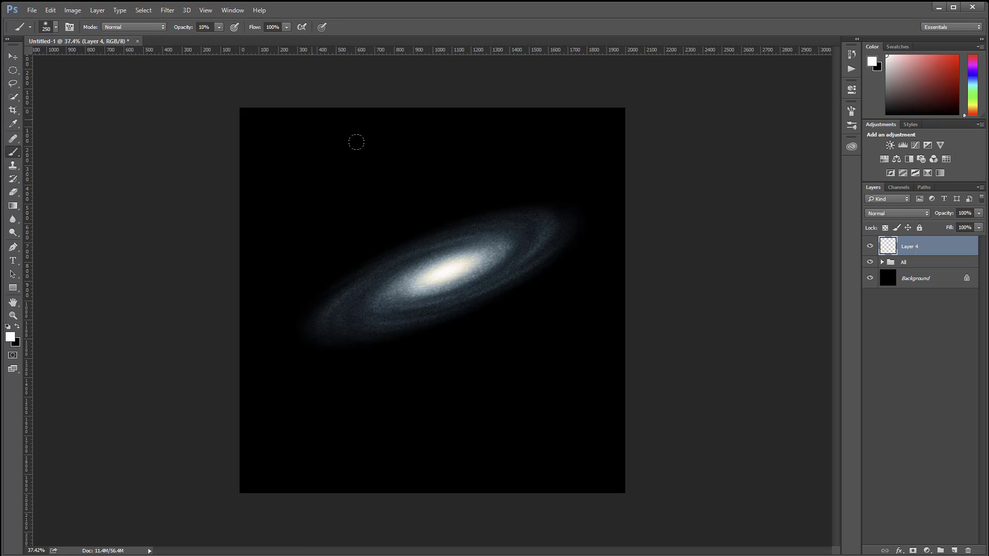
pyautogui.press('[')
pyautogui.press('[')
pyautogui.press('[')
pyautogui.press('[')
pyautogui.click(437, 269)
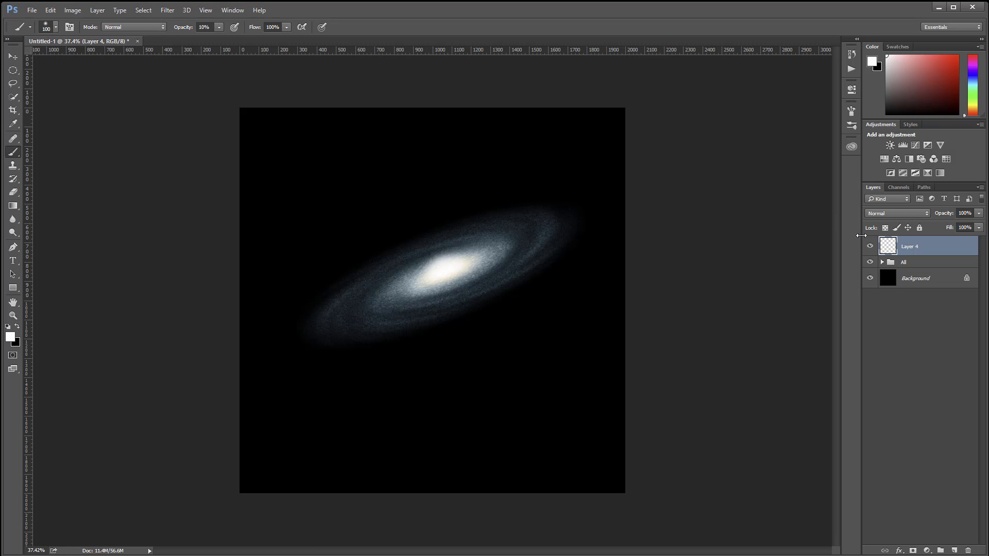
# Step: Set Layer 4 to Screen blending and paint short white strokes over the core to brighten and widen it
pyautogui.click(889, 215)
pyautogui.click(886, 289)
pyautogui.moveTo(432, 273)
pyautogui.mouseDown()
pyautogui.moveTo(457, 263)
pyautogui.moveTo(433, 277)
pyautogui.mouseUp()
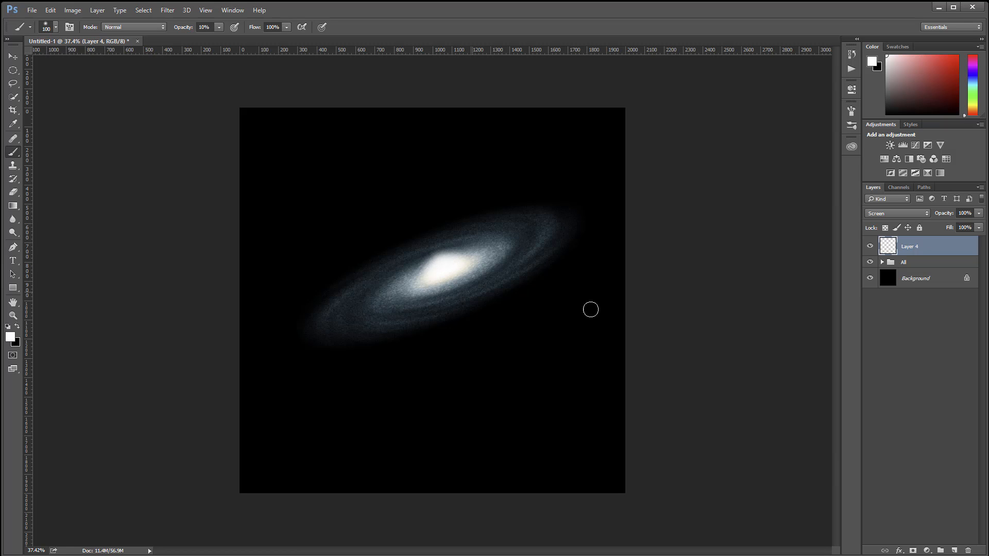
pyautogui.moveTo(456, 274)
pyautogui.mouseDown()
pyautogui.moveTo(418, 286)
pyautogui.moveTo(475, 259)
pyautogui.moveTo(462, 260)
pyautogui.mouseUp()
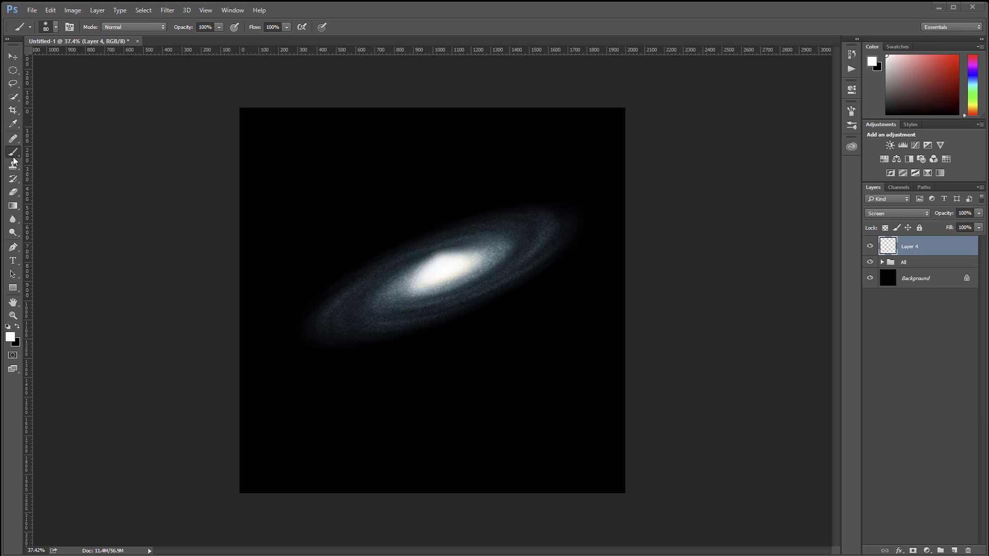
# Step: On a new layer, make a tall, narrow rectangular selection across the galaxy core, fill it with white and deselect
pyautogui.click(14, 72)
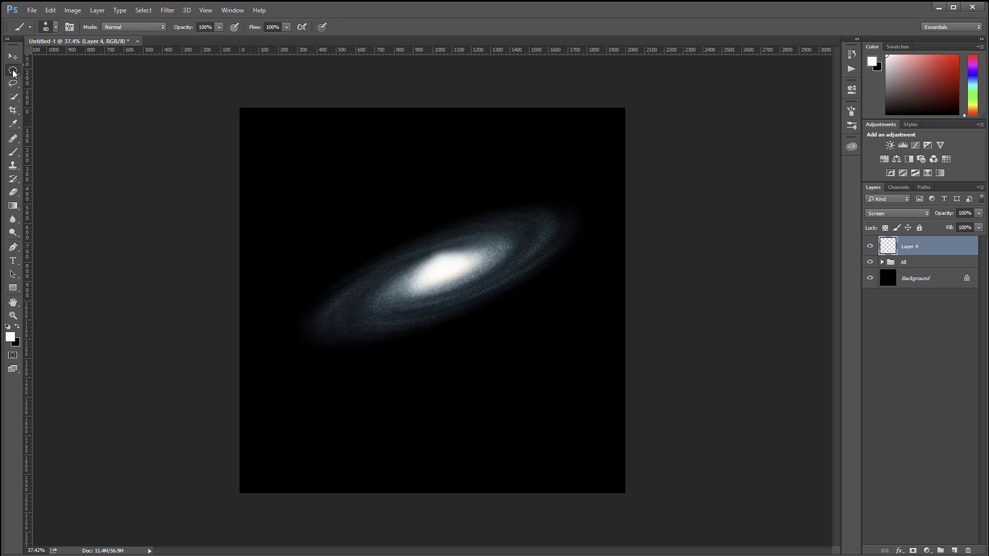
pyautogui.click(58, 72)
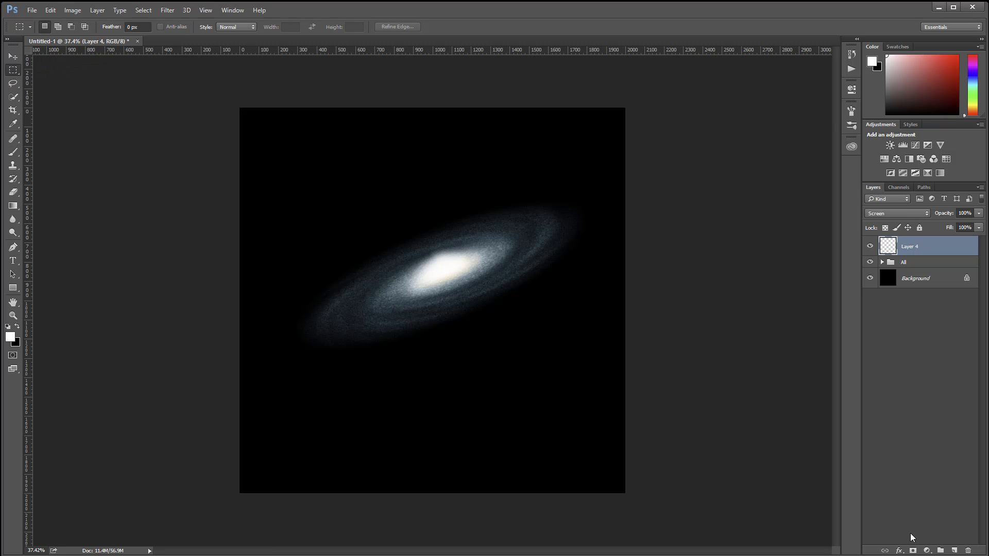
pyautogui.click(955, 551)
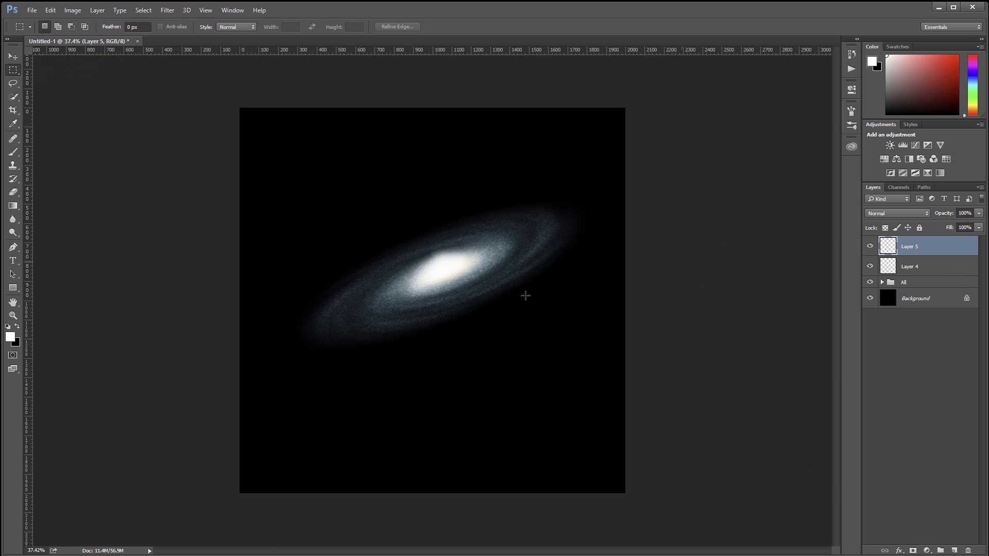
pyautogui.moveTo(410, 225); pyautogui.dragTo(429, 415)
pyautogui.hotkey('alt', 'BackSpace')
pyautogui.hotkey('ctrl', 'd')
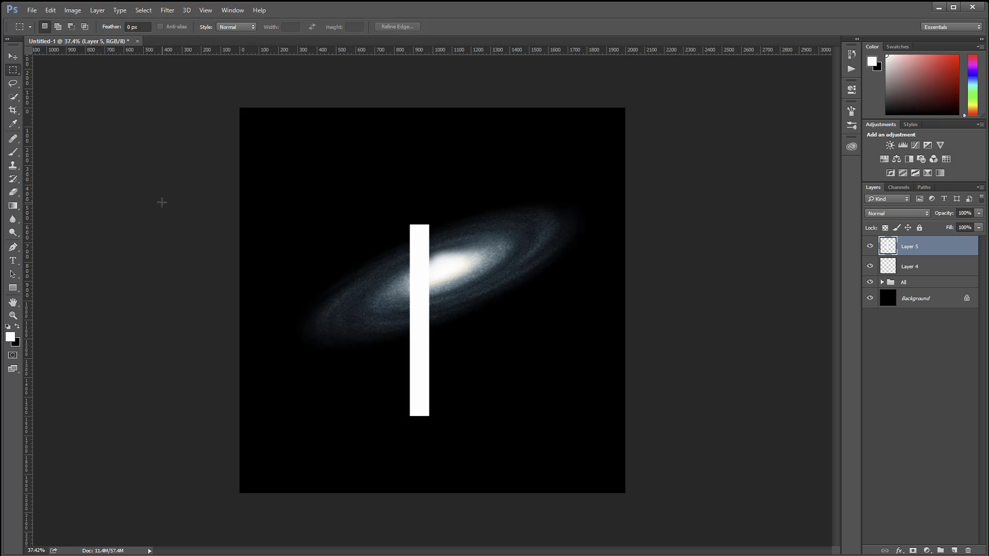
# Step: Distort the white bar into a funnel by spreading its two upper corners outward, keeping the lower end narrow
pyautogui.click(50, 9)
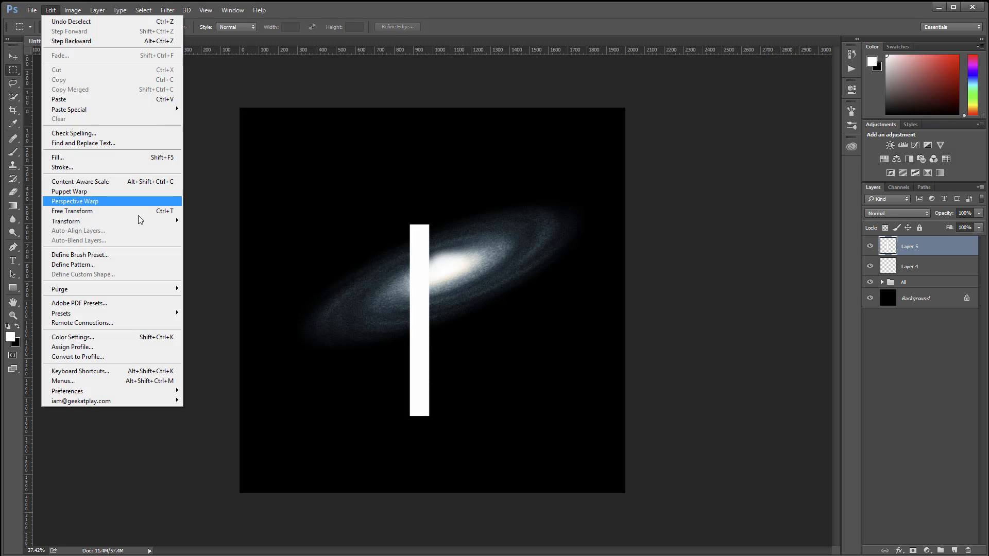
pyautogui.moveTo(138, 224)
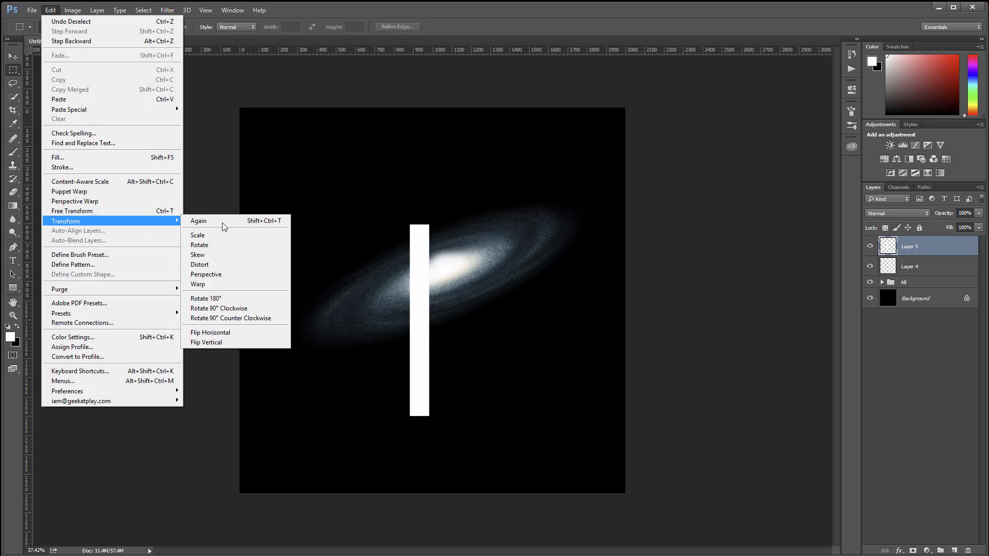
pyautogui.click(239, 262)
pyautogui.moveTo(428, 226); pyautogui.dragTo(475, 222)
pyautogui.moveTo(413, 224); pyautogui.dragTo(363, 225)
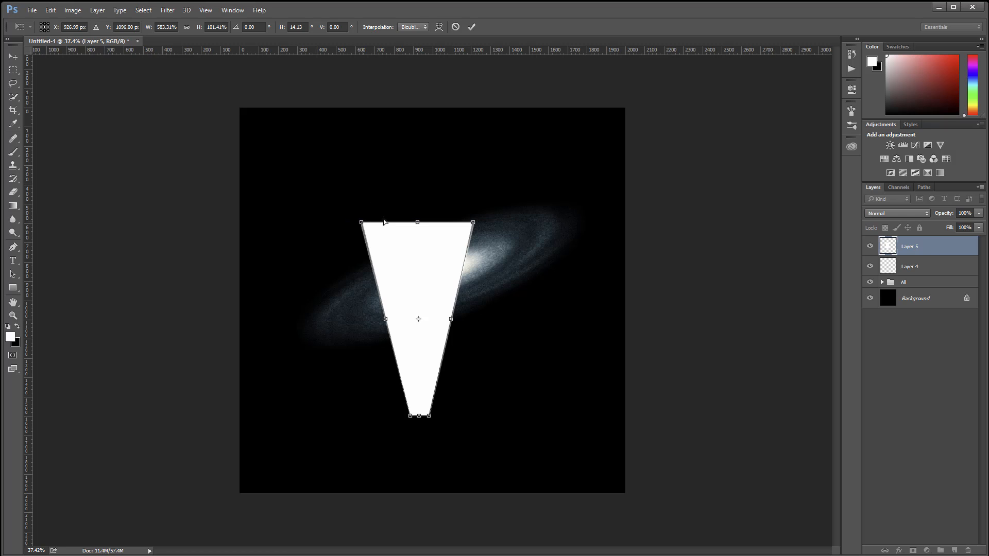
pyautogui.press('Return')
pyautogui.press('m')
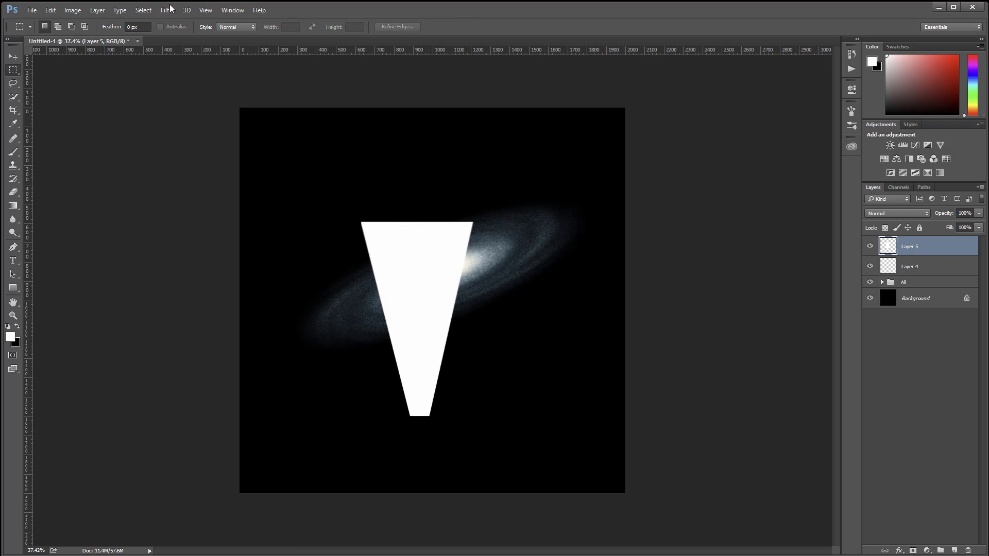
# Step: Soften the white funnel on Layer 5 with a Gaussian Blur of 117.7 pixels
pyautogui.click(168, 10)
pyautogui.moveTo(218, 124)
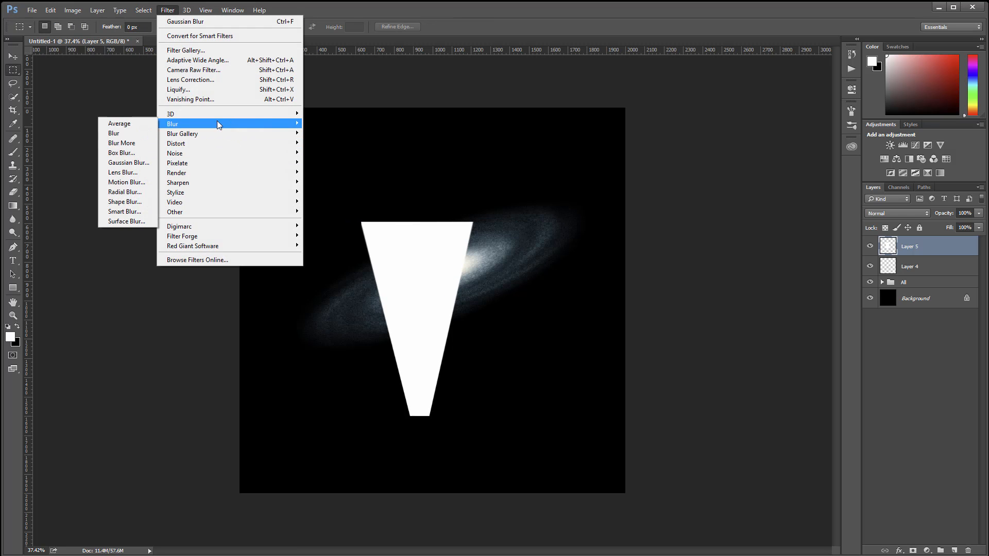
pyautogui.click(128, 162)
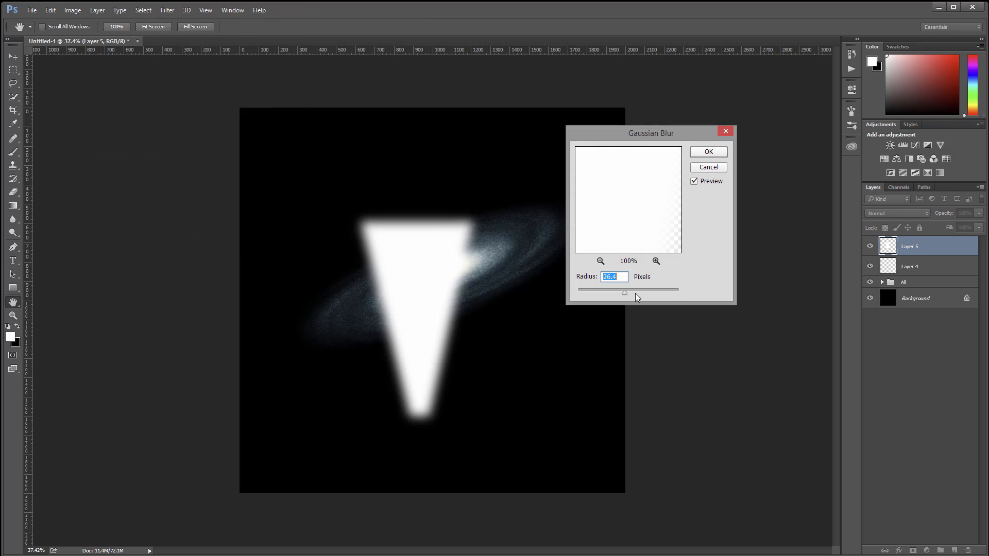
pyautogui.moveTo(632, 293); pyautogui.dragTo(645, 293)
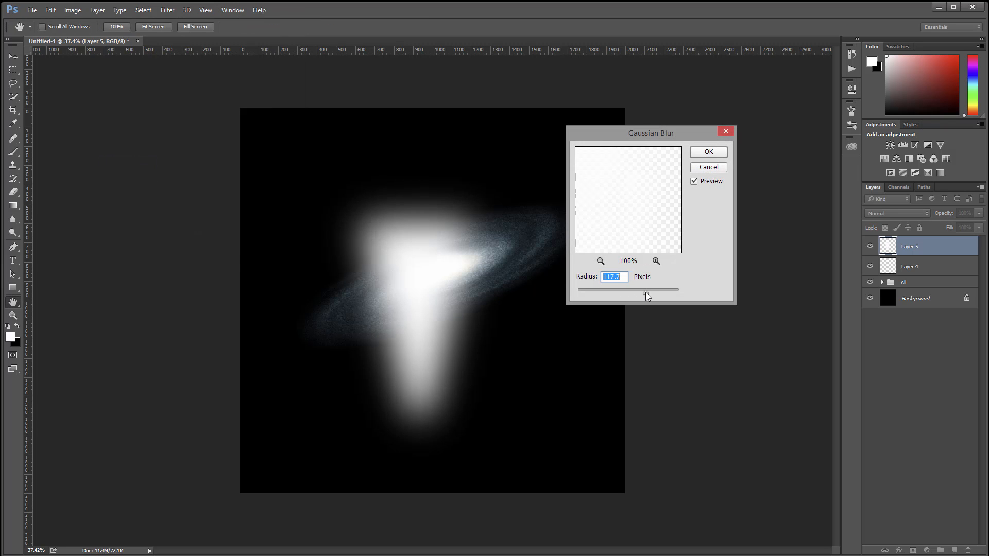
pyautogui.click(714, 151)
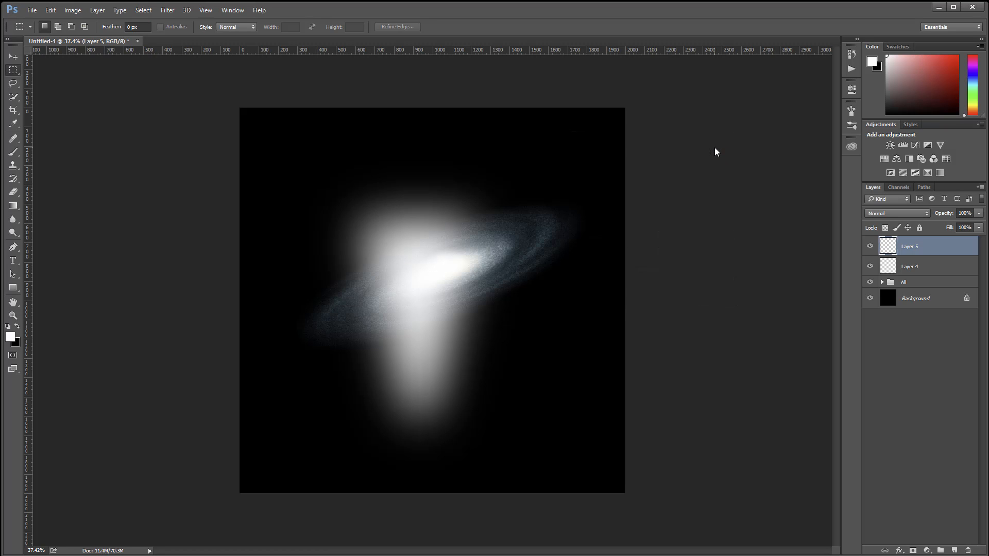
# Step: Scale the blurred funnel proportionally down to about 54%
pyautogui.click(51, 10)
pyautogui.moveTo(137, 217)
pyautogui.click(211, 235)
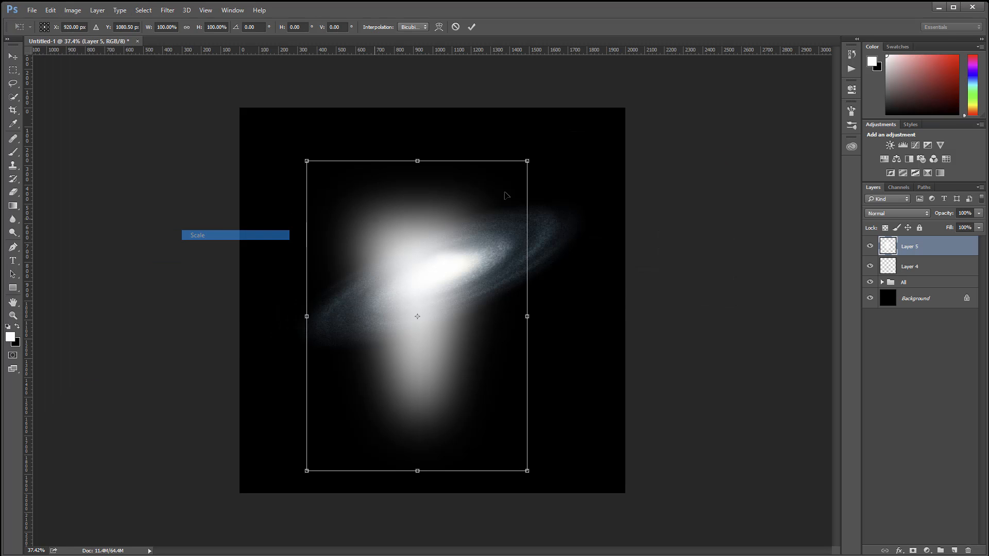
pyautogui.moveTo(526, 161); pyautogui.dragTo(387, 256)
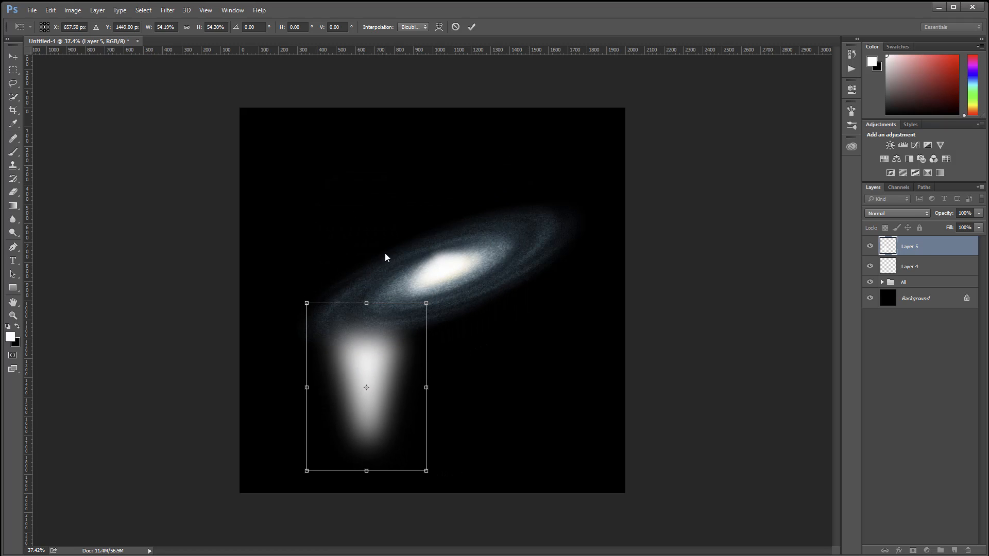
pyautogui.press('Return')
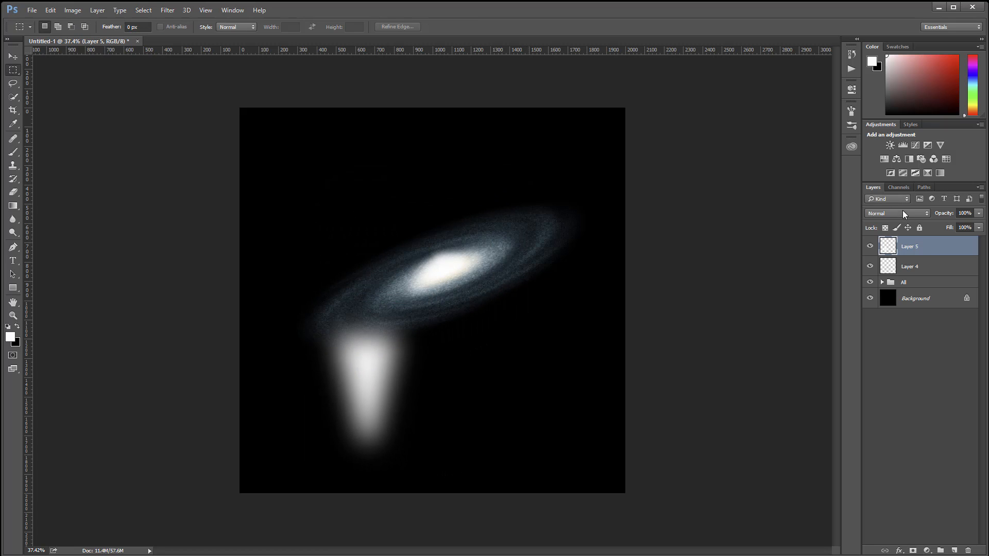
# Step: Set Layer 5 to Screen blending and move the funnel above the galaxy so its narrow end meets the core
pyautogui.click(903, 212)
pyautogui.click(903, 281)
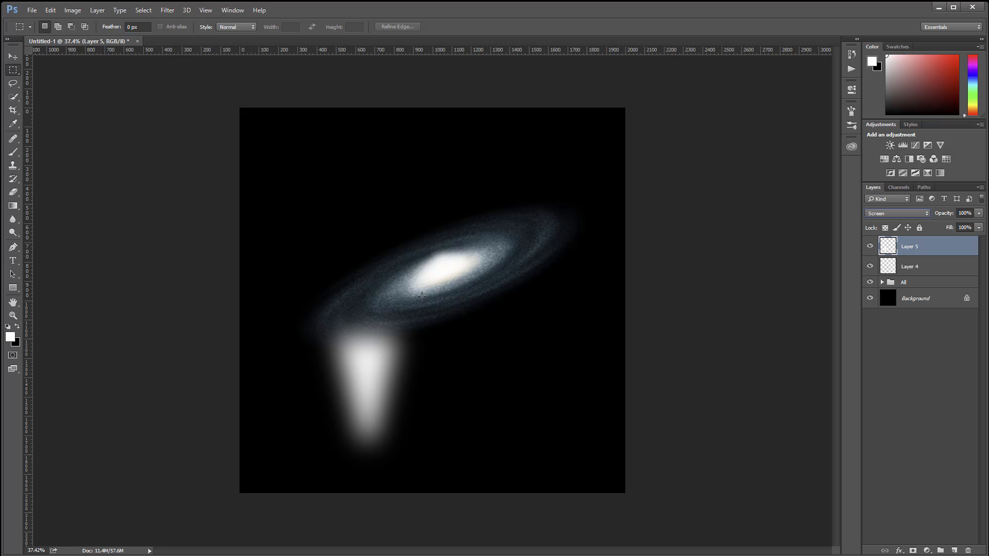
pyautogui.click(13, 56)
pyautogui.moveTo(371, 365); pyautogui.dragTo(443, 196)
# Step: Rotate the funnel about -28.6° and reposition it so it rises from the core perpendicular to the galaxy disc
pyautogui.click(54, 11)
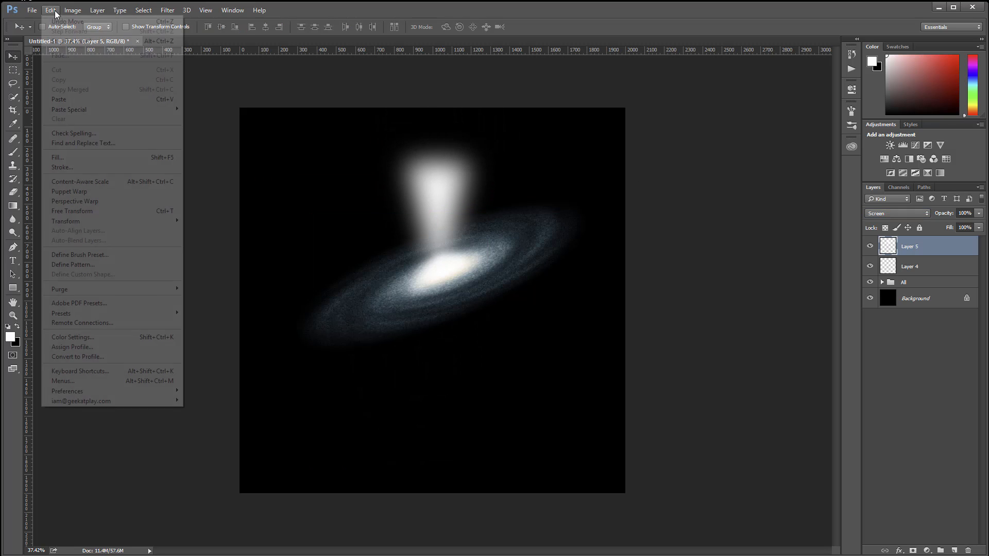
pyautogui.moveTo(153, 222)
pyautogui.click(231, 245)
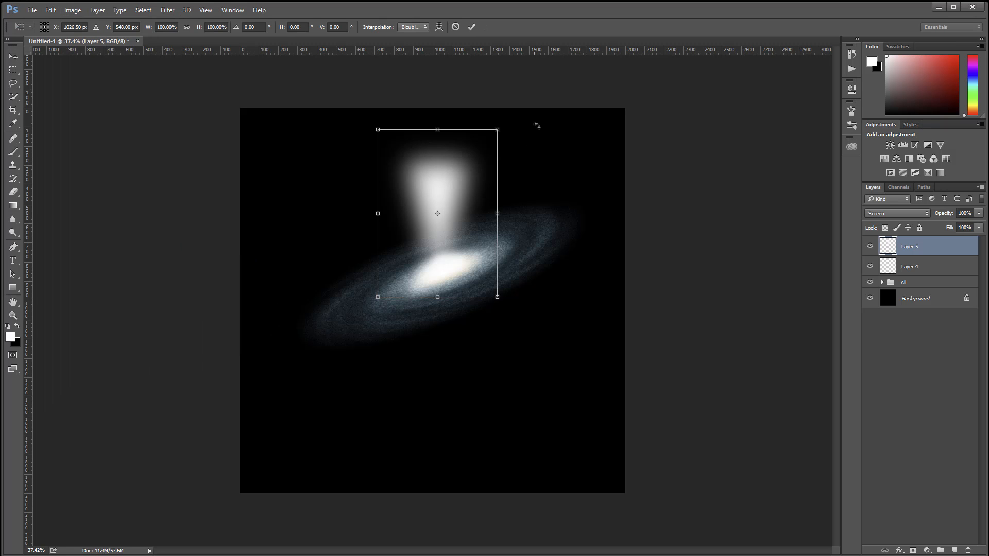
pyautogui.moveTo(521, 116); pyautogui.dragTo(462, 97)
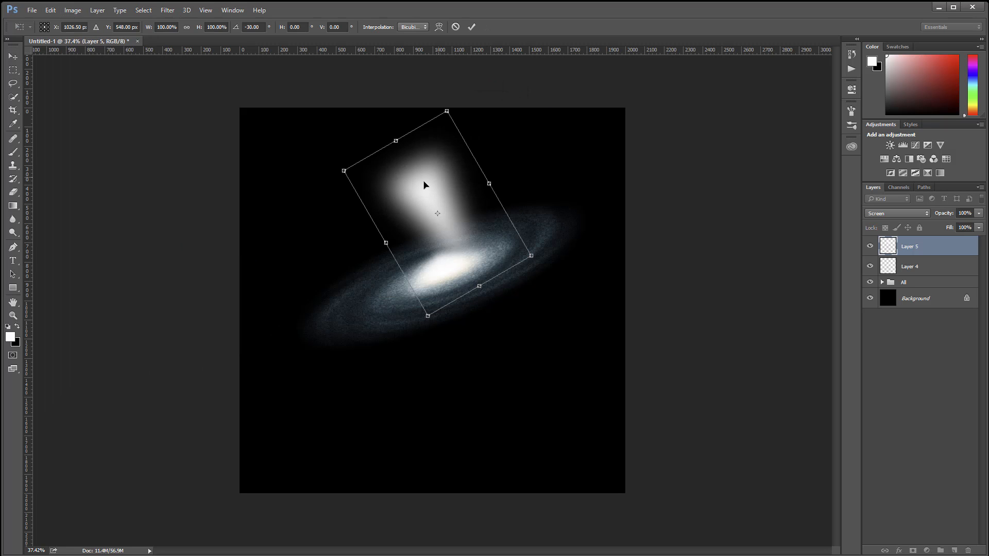
pyautogui.moveTo(438, 183); pyautogui.dragTo(418, 192)
pyautogui.moveTo(439, 110); pyautogui.dragTo(441, 109)
pyautogui.press('Return')
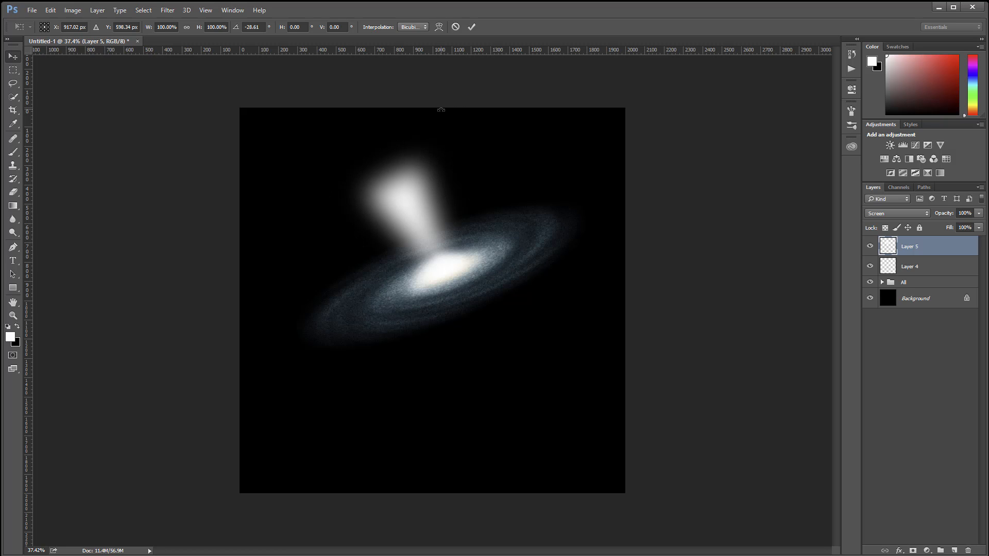
pyautogui.moveTo(420, 216)
pyautogui.mouseDown()
pyautogui.moveTo(418, 200)
pyautogui.moveTo(424, 230)
pyautogui.moveTo(424, 221)
pyautogui.mouseUp()
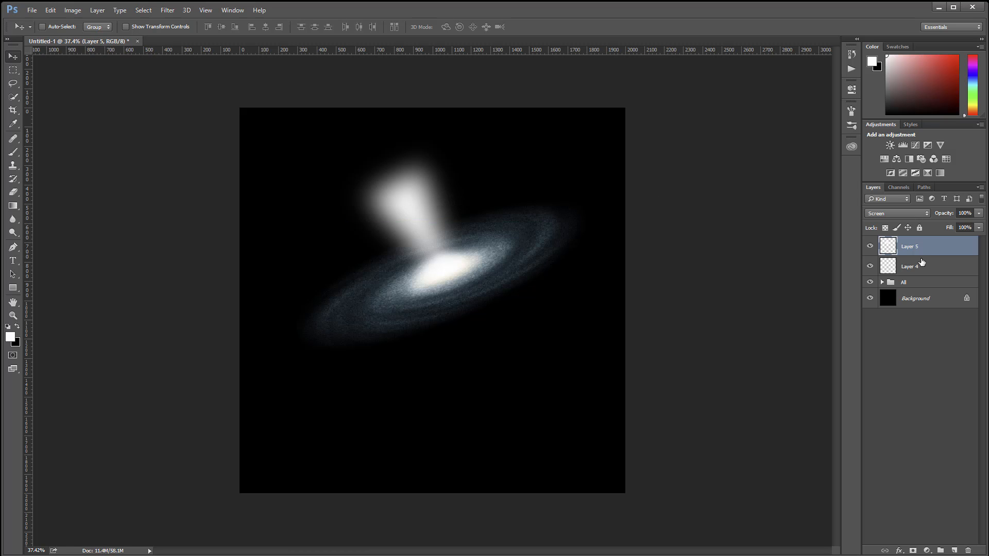
# Step: Duplicate Layer 5, flip the copy vertically, and move it below the galaxy core
pyautogui.hotkey('ctrl', 'j')
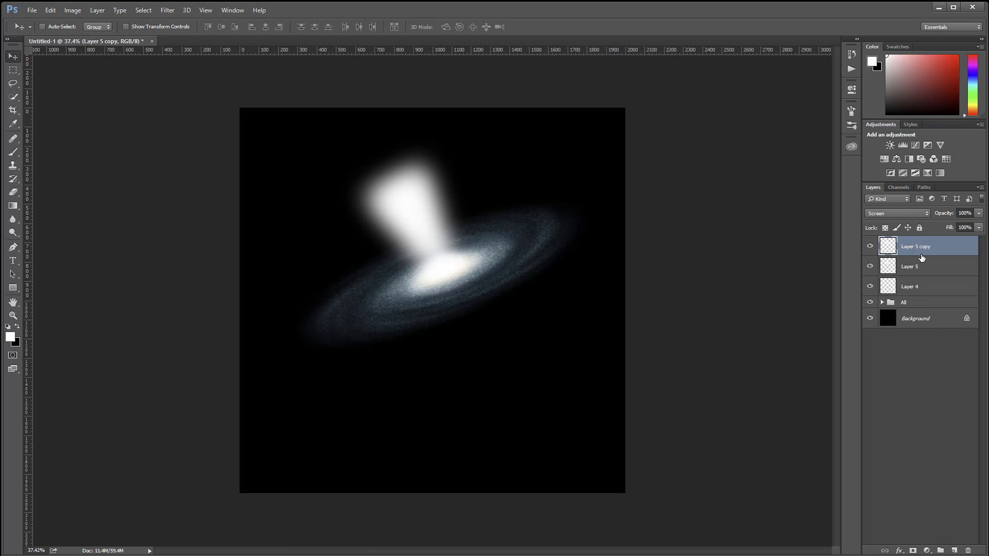
pyautogui.click(49, 10)
pyautogui.moveTo(142, 221)
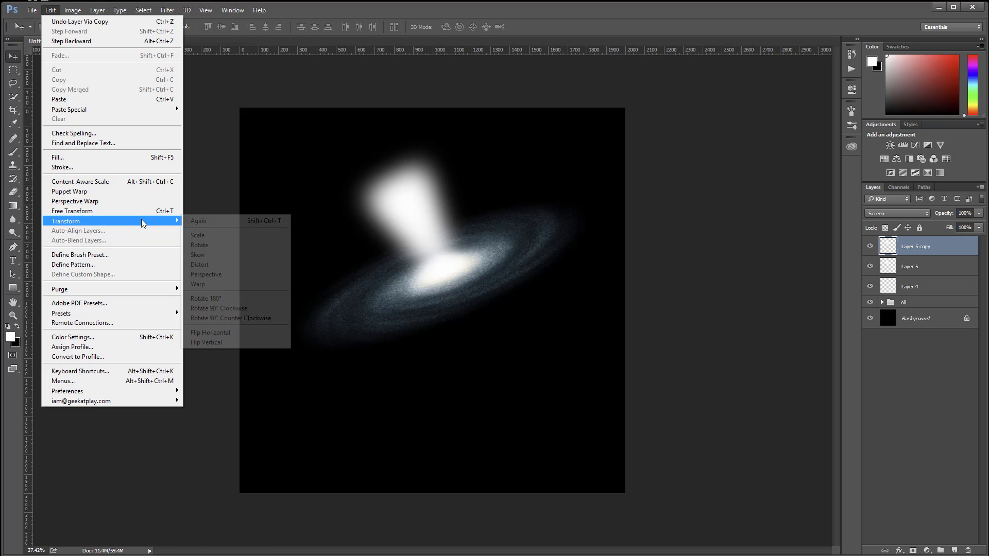
pyautogui.click(237, 342)
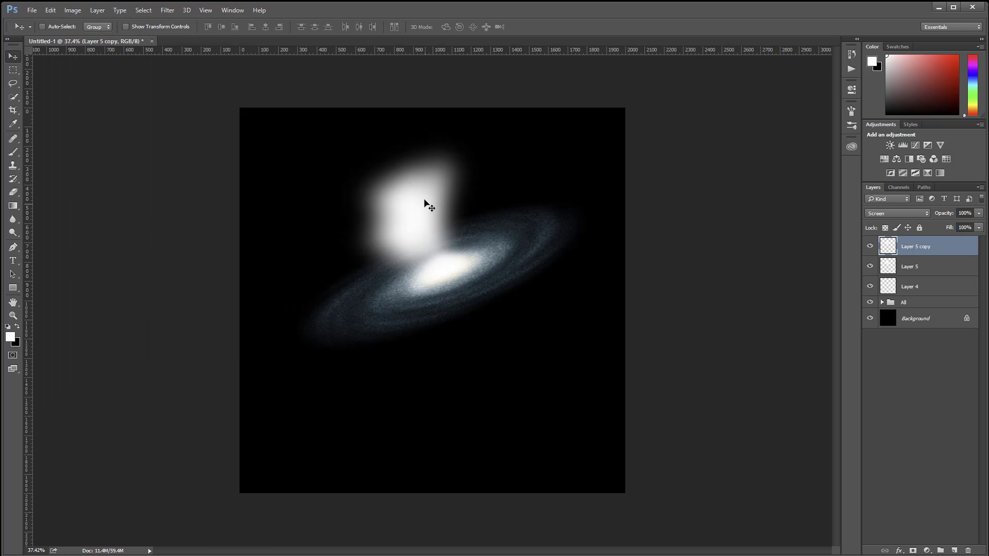
pyautogui.moveTo(427, 205); pyautogui.dragTo(474, 302)
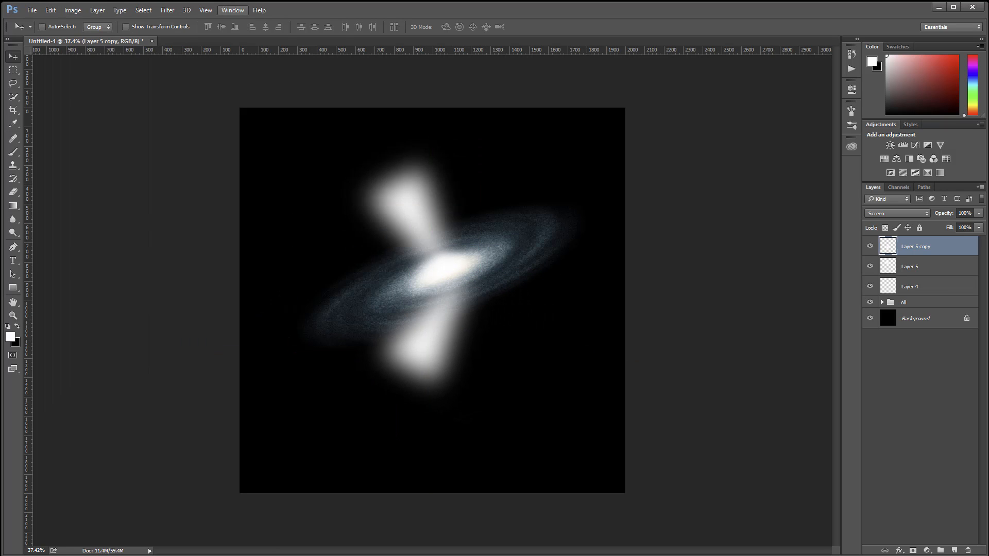
# Step: Rotate the flipped funnel about -59.8° and reposition it so it extends from the core opposite the upper funnel
pyautogui.click(51, 10)
pyautogui.moveTo(109, 225)
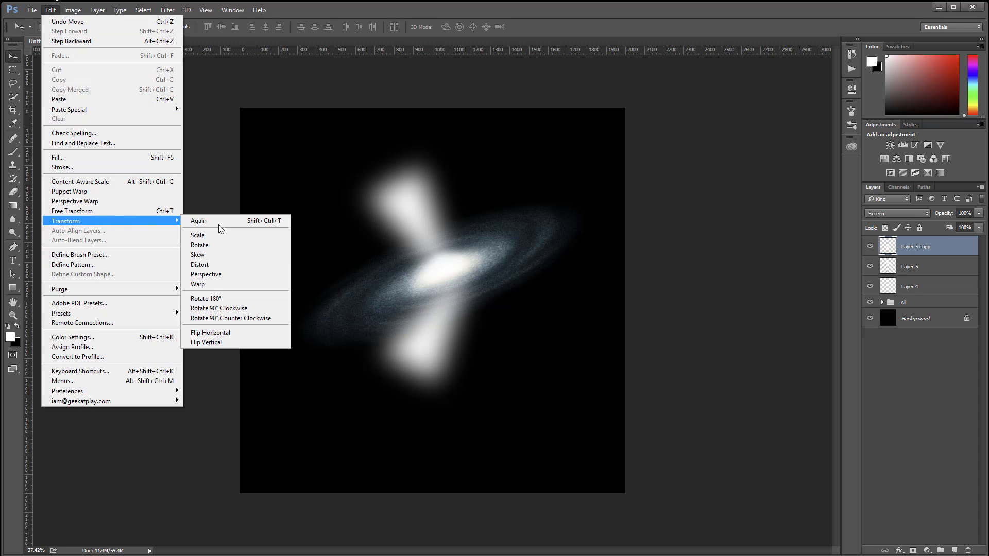
pyautogui.click(235, 245)
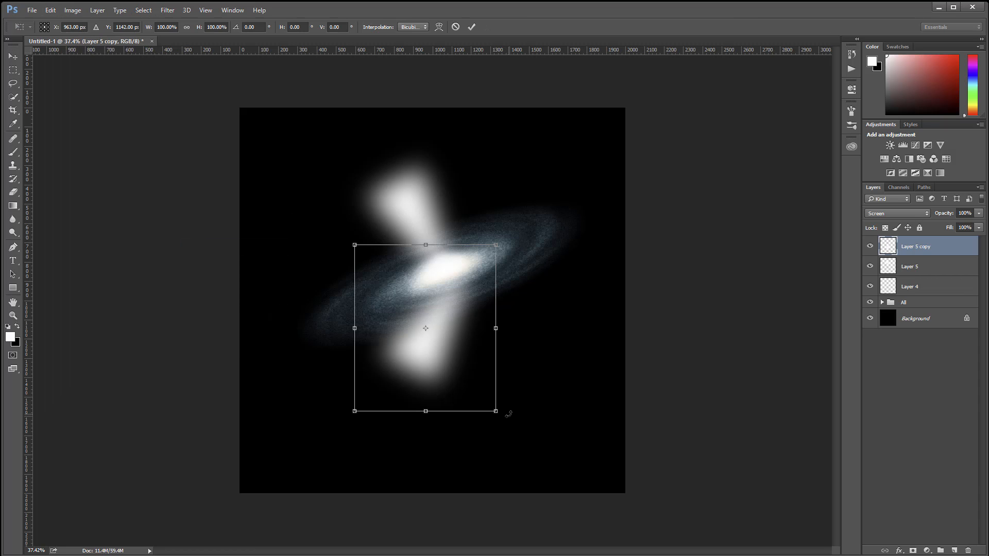
pyautogui.moveTo(529, 404); pyautogui.dragTo(576, 274)
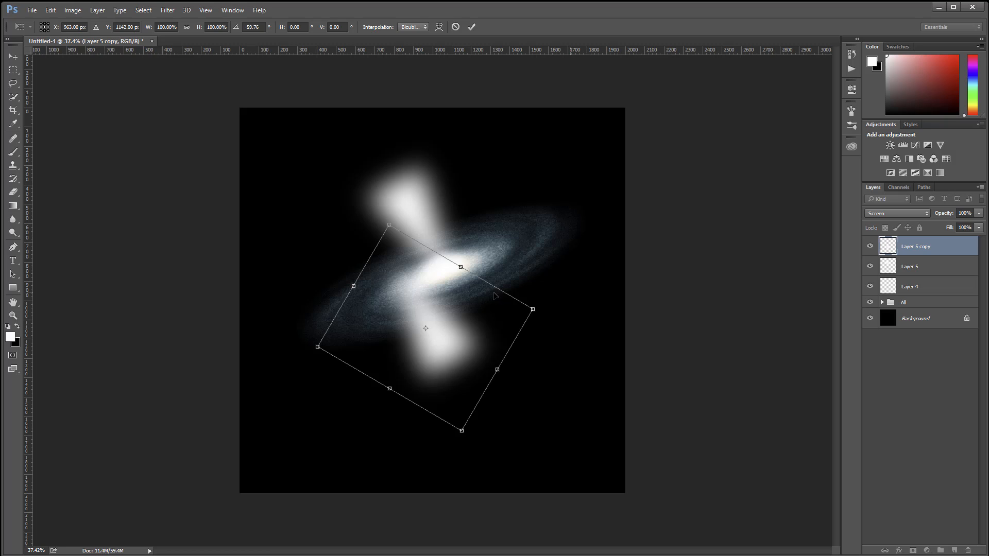
pyautogui.moveTo(435, 302); pyautogui.dragTo(488, 317)
pyautogui.press('Return')
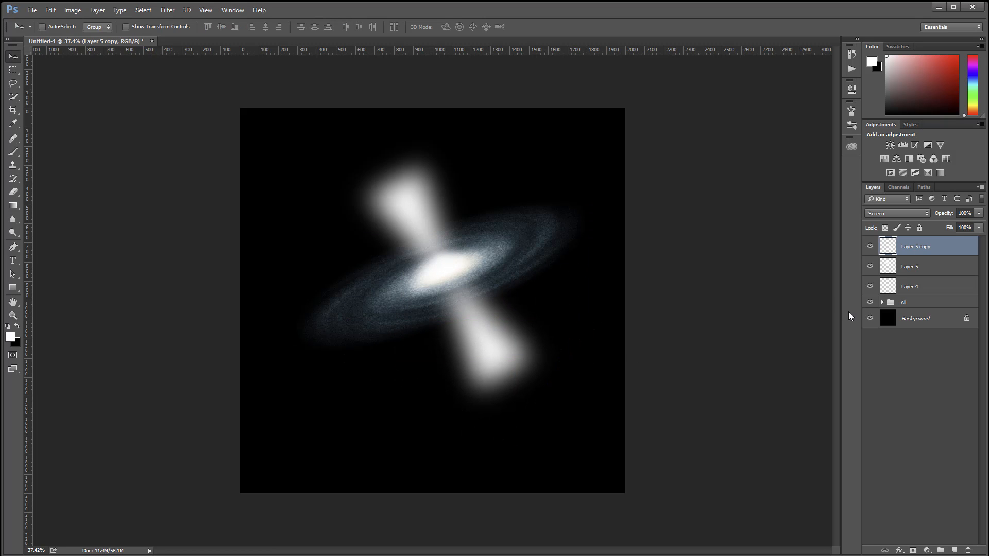
# Step: Set Layer 5 copy's fill to 9% and add a layer mask, painting black at 10% brush opacity where the funnel meets the core
pyautogui.click(979, 229)
pyautogui.moveTo(980, 230); pyautogui.dragTo(932, 236)
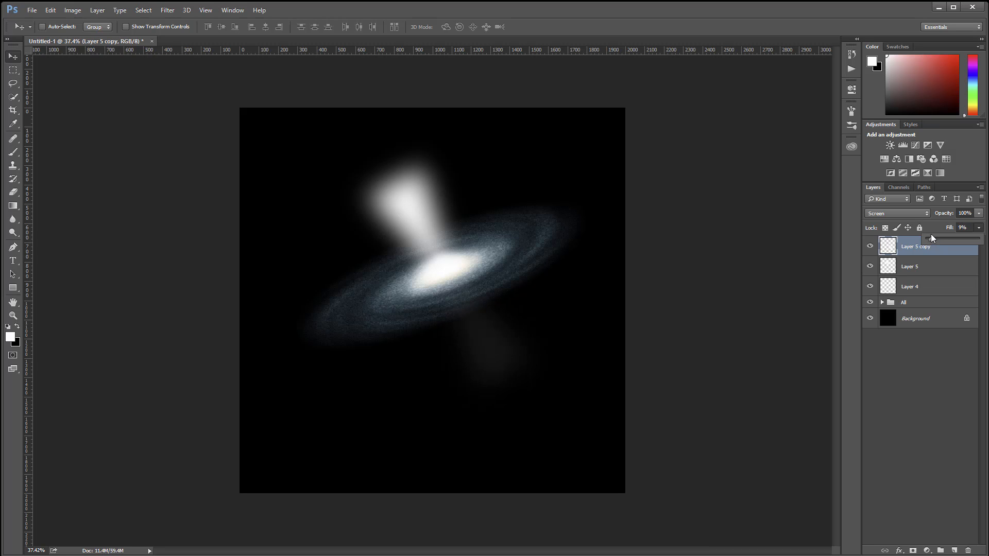
pyautogui.press('b')
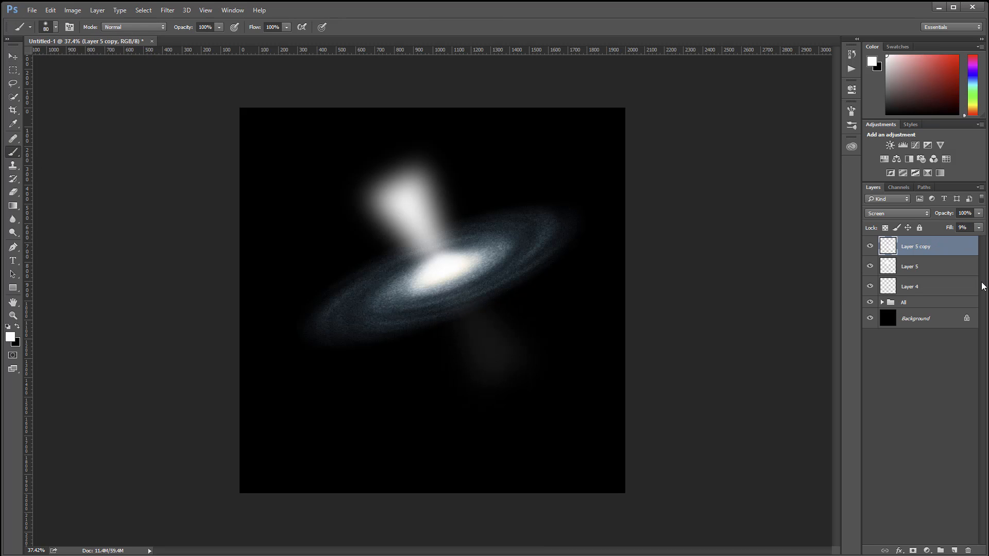
pyautogui.press('x')
pyautogui.click(913, 551)
pyautogui.press(']')
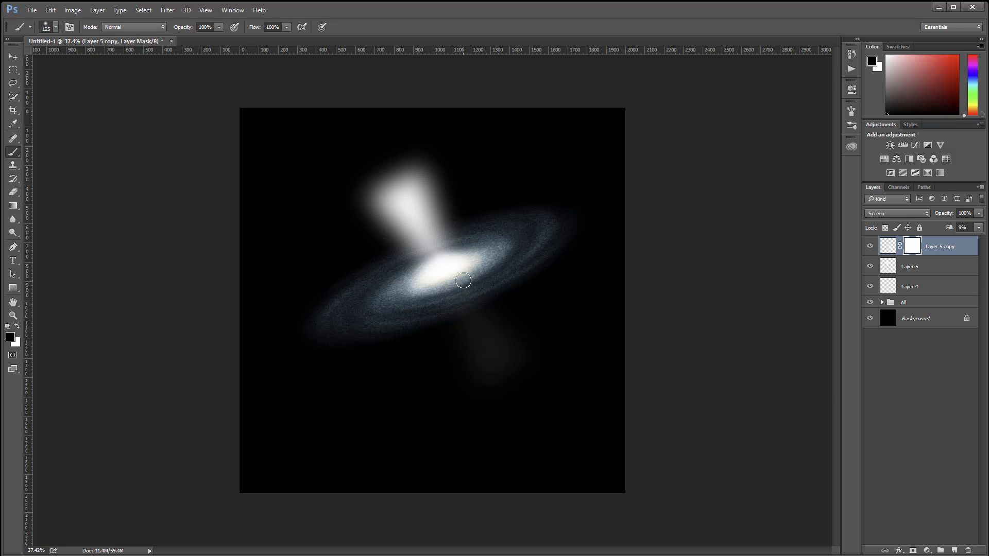
pyautogui.press(']')
pyautogui.press('1')
# Step: Fade Layer 5's upper funnel with black at 10% brush opacity on a new layer mask and lower the fill to 27%
pyautogui.click(910, 276)
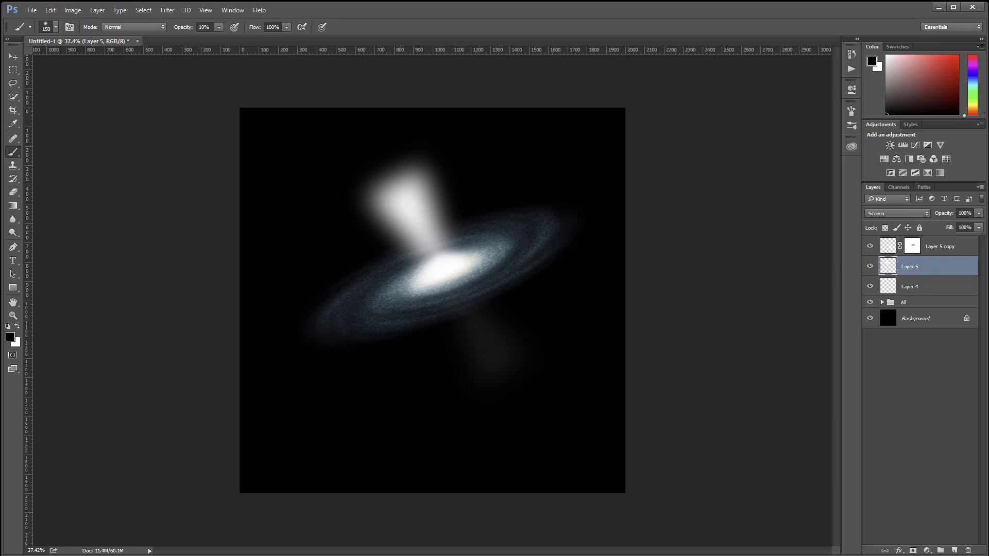
pyautogui.click(914, 550)
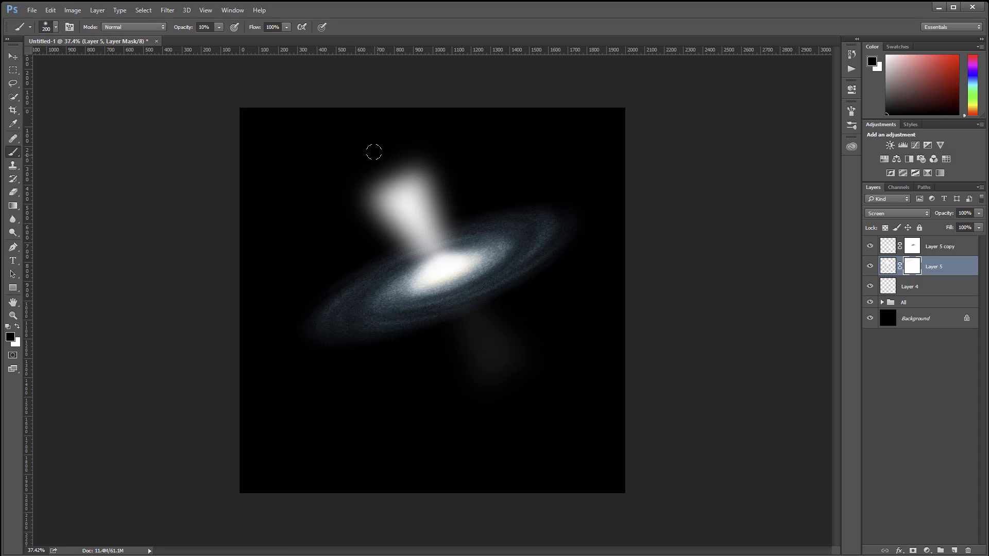
pyautogui.moveTo(391, 145)
pyautogui.mouseDown()
pyautogui.moveTo(413, 143)
pyautogui.moveTo(397, 170)
pyautogui.moveTo(355, 185)
pyautogui.moveTo(431, 187)
pyautogui.moveTo(360, 170)
pyautogui.moveTo(407, 211)
pyautogui.moveTo(419, 122)
pyautogui.moveTo(376, 184)
pyautogui.moveTo(429, 239)
pyautogui.mouseUp()
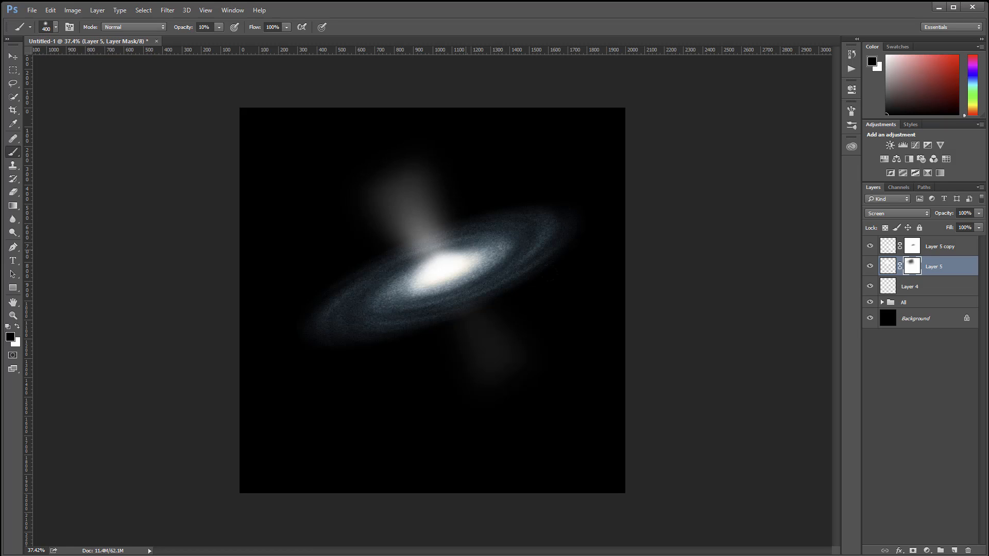
pyautogui.click(979, 227)
pyautogui.moveTo(979, 238); pyautogui.dragTo(935, 238)
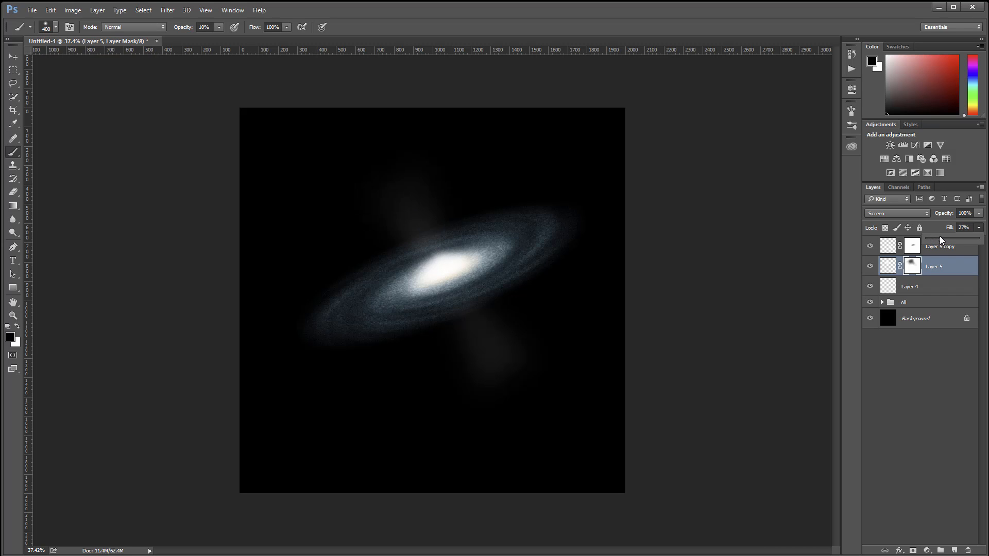
# Step: Settle Layer 5 copy's fill at 9% and activate the Move tool
pyautogui.click(939, 251)
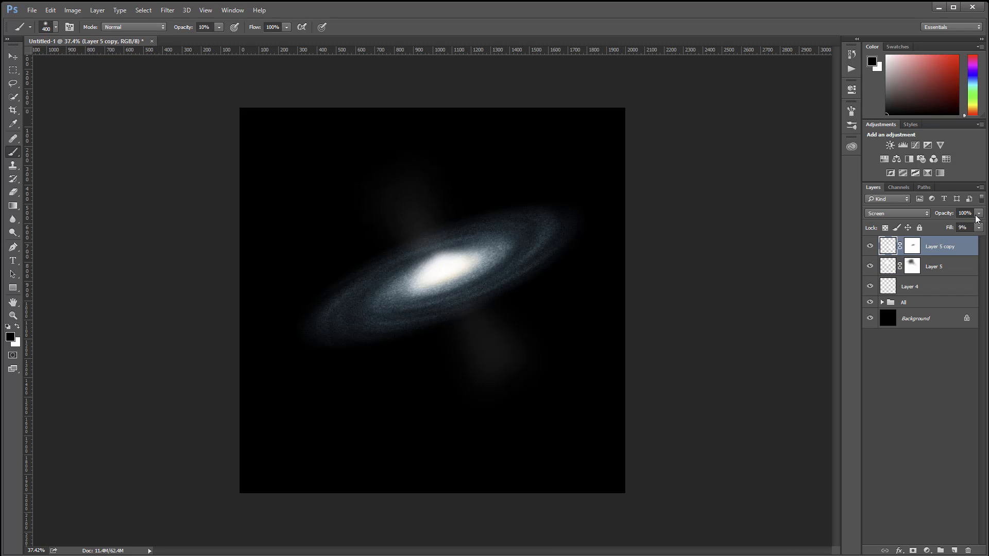
pyautogui.click(979, 227)
pyautogui.moveTo(932, 240); pyautogui.dragTo(930, 240)
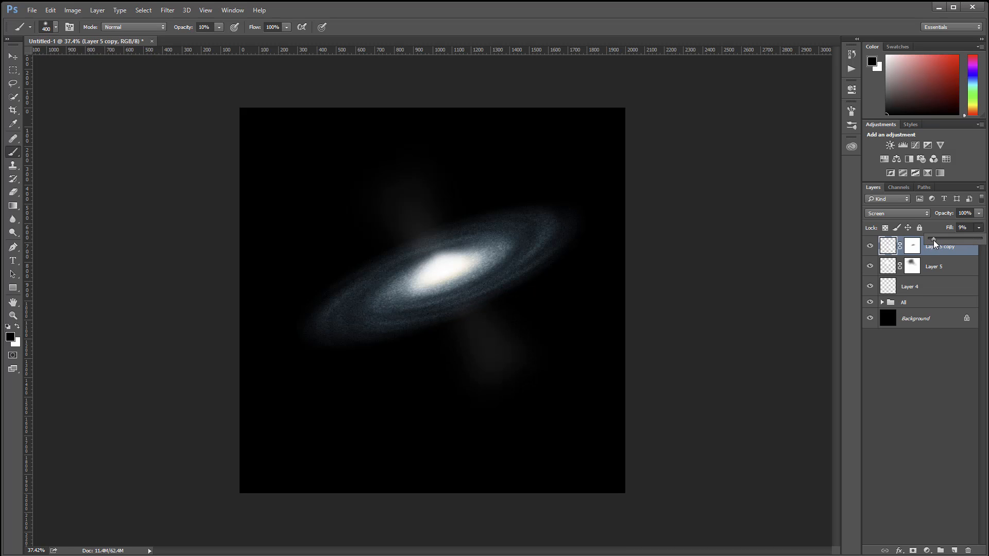
pyautogui.click(13, 57)
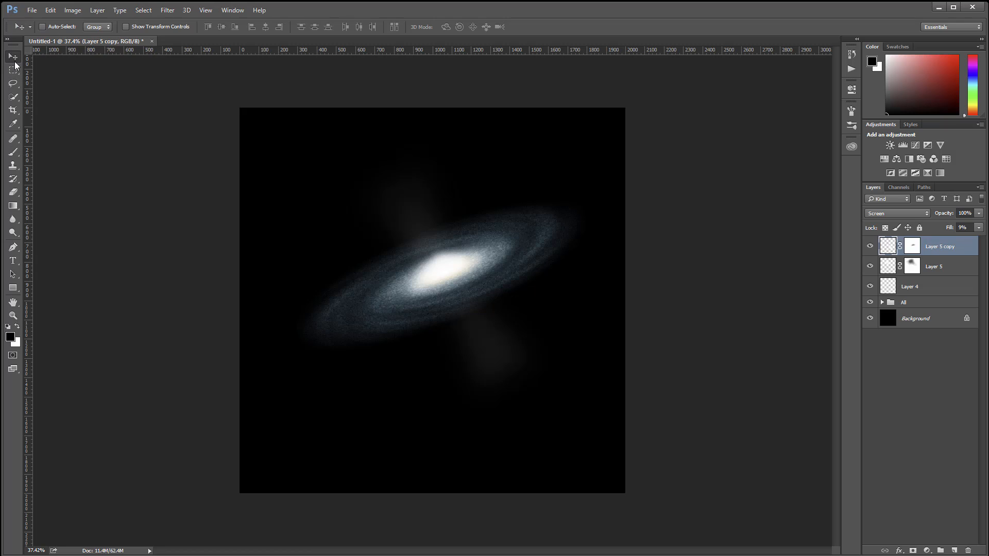